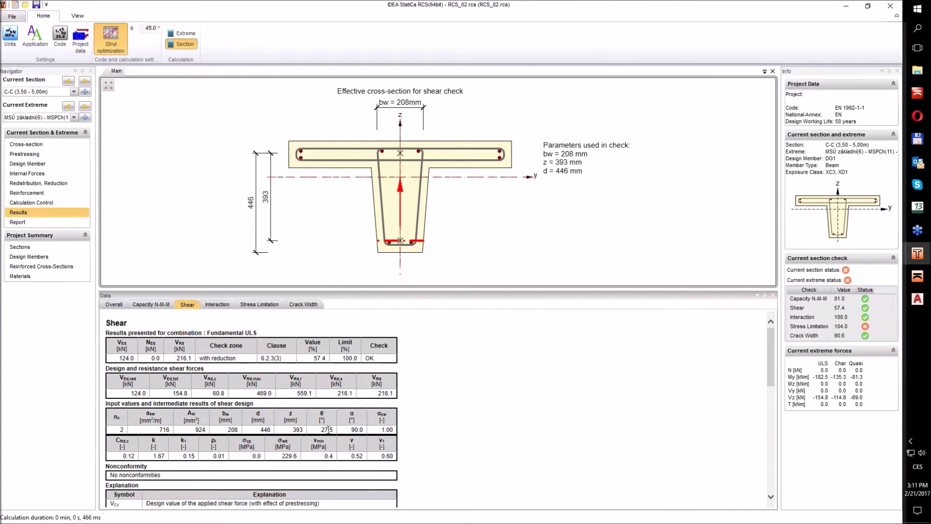
Turn off strut optimization and set the strut angle θ to 25° for the shear check of section C-C
{"action": "left_click", "coordinate": [327, 429]}
{"action": "left_click", "coordinate": [122, 41]}
{"action": "left_click", "coordinate": [148, 27]}
{"action": "type", "text": "25"}
{"action": "key", "text": "Return"}
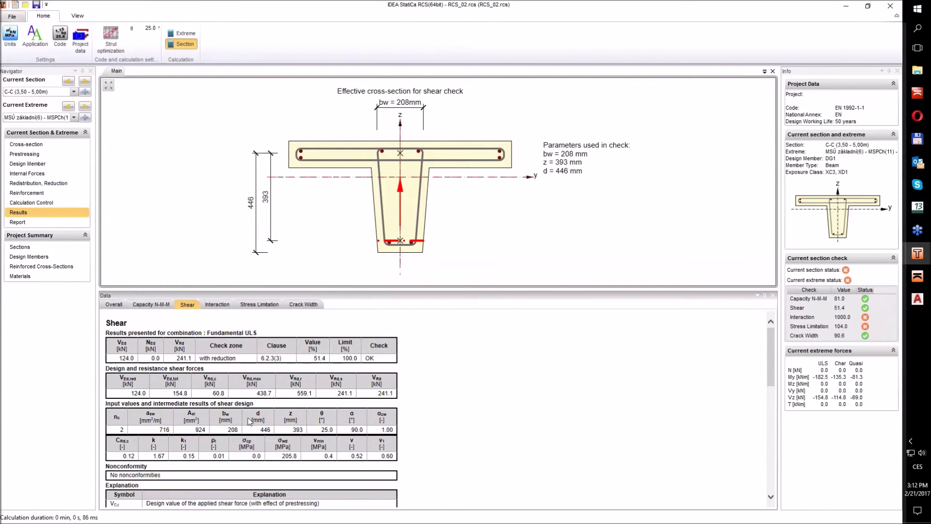
{"action": "left_click", "coordinate": [842, 309]}
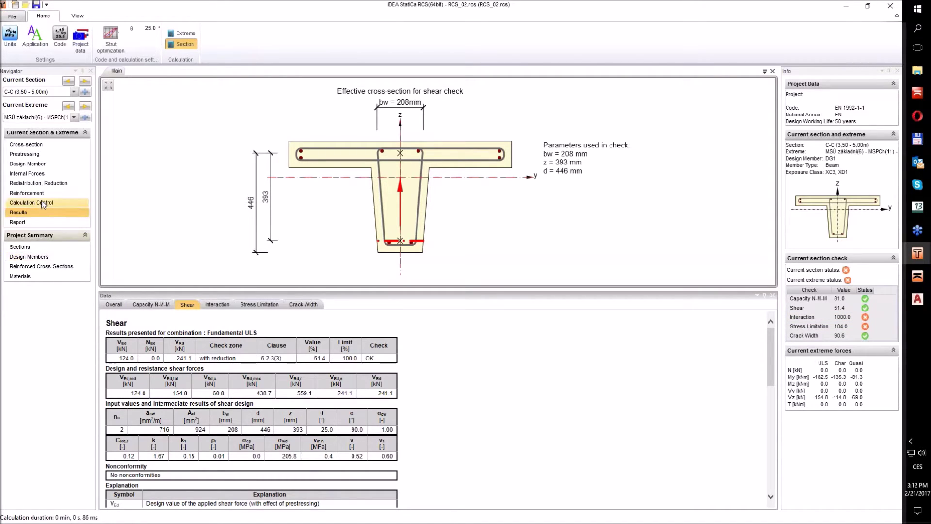
Apply the T-shaped reinforcement design with six upper and three lower 14 mm bars to section C-C and recalculate the section
{"action": "left_click", "coordinate": [53, 192]}
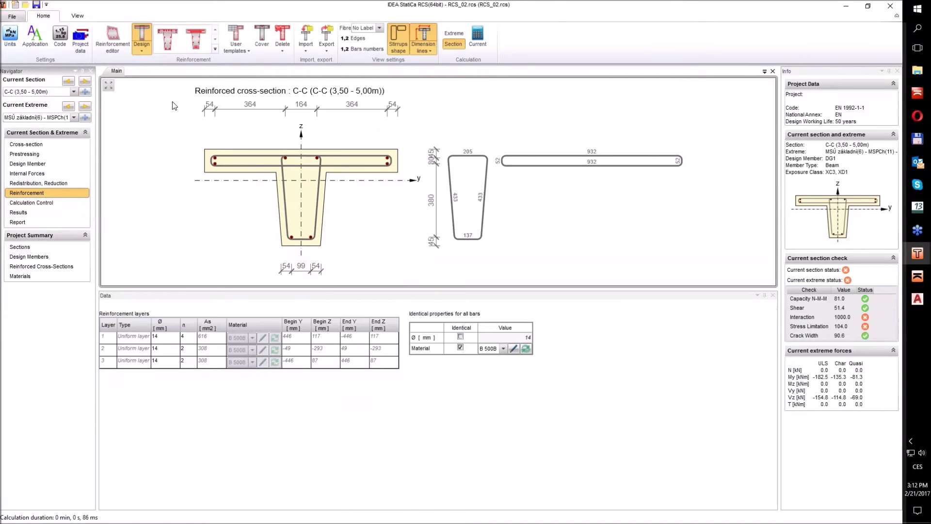
{"action": "left_click", "coordinate": [143, 38]}
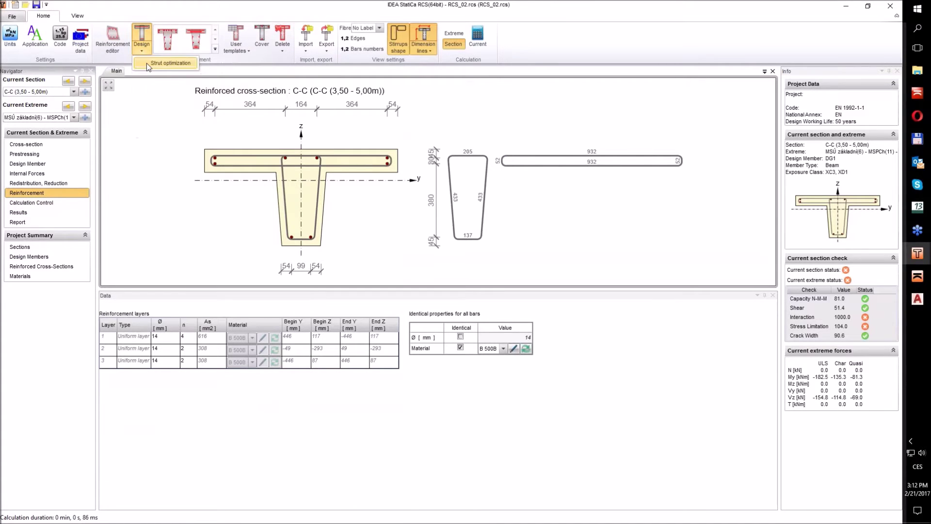
{"action": "left_click", "coordinate": [168, 39]}
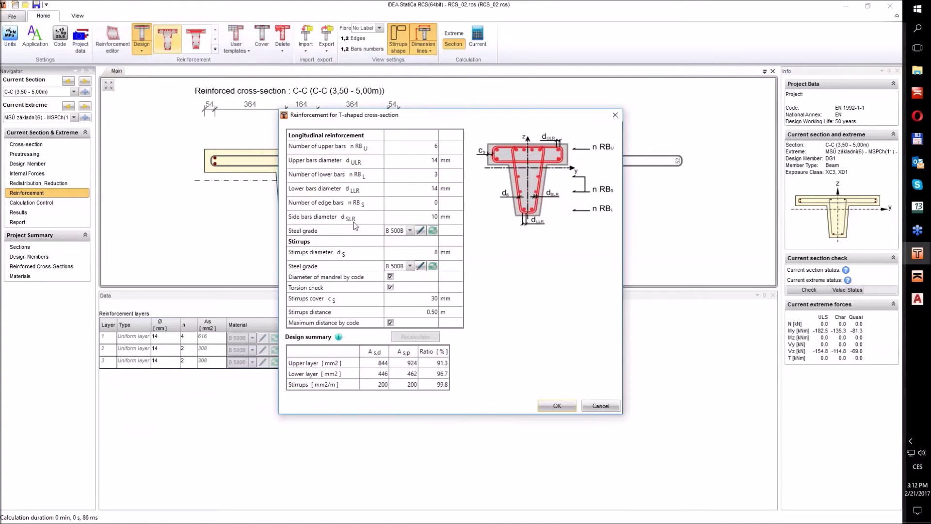
{"action": "left_click", "coordinate": [555, 406]}
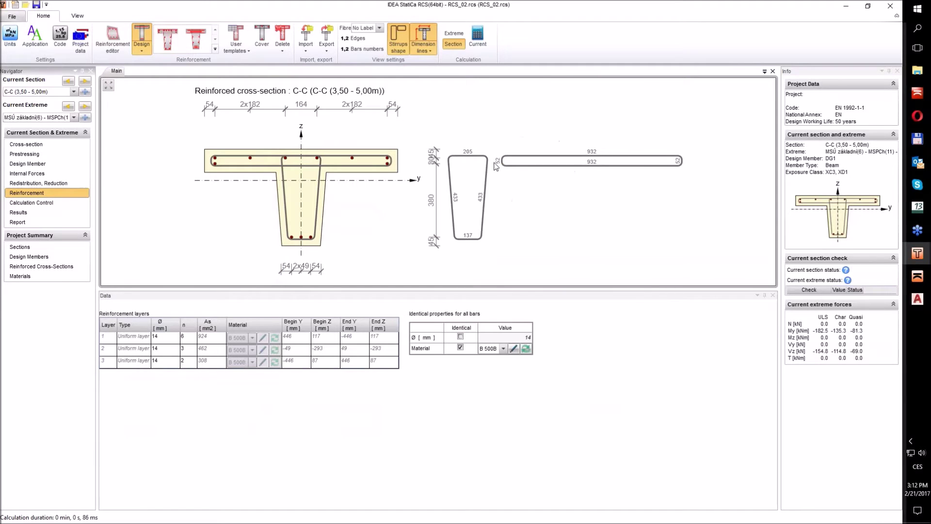
{"action": "left_click", "coordinate": [479, 39]}
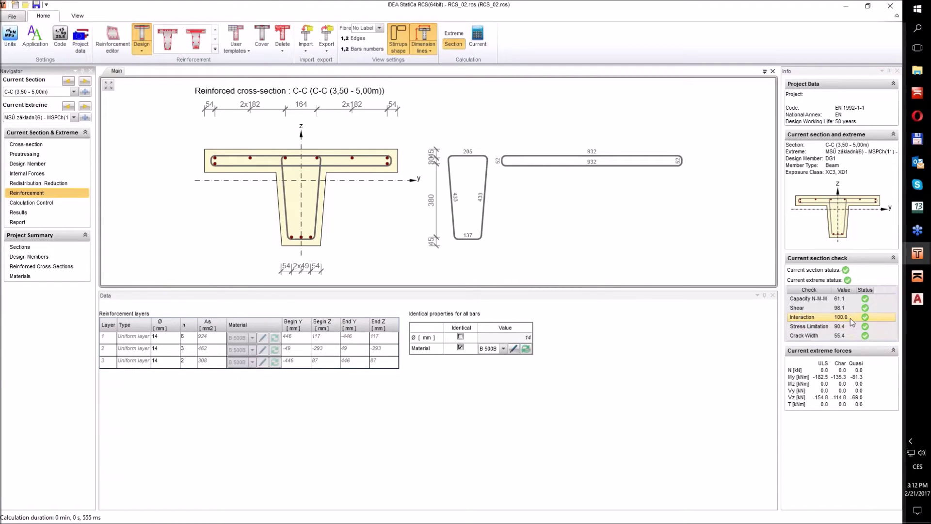
Examine the longitudinal, shear and total reinforcement mass in the report of section C-C
{"action": "left_click", "coordinate": [28, 221]}
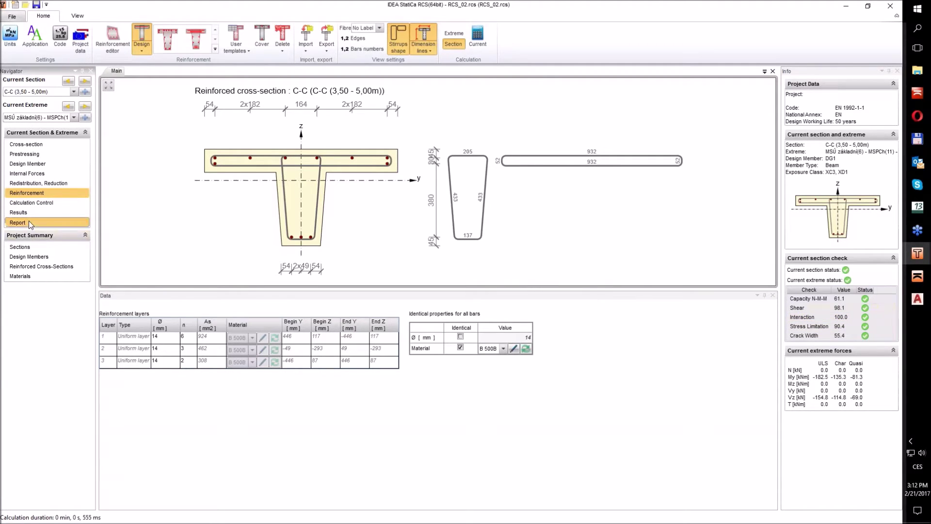
{"action": "scroll", "coordinate": [216, 224], "scroll_direction": "down", "scroll_amount": 15}
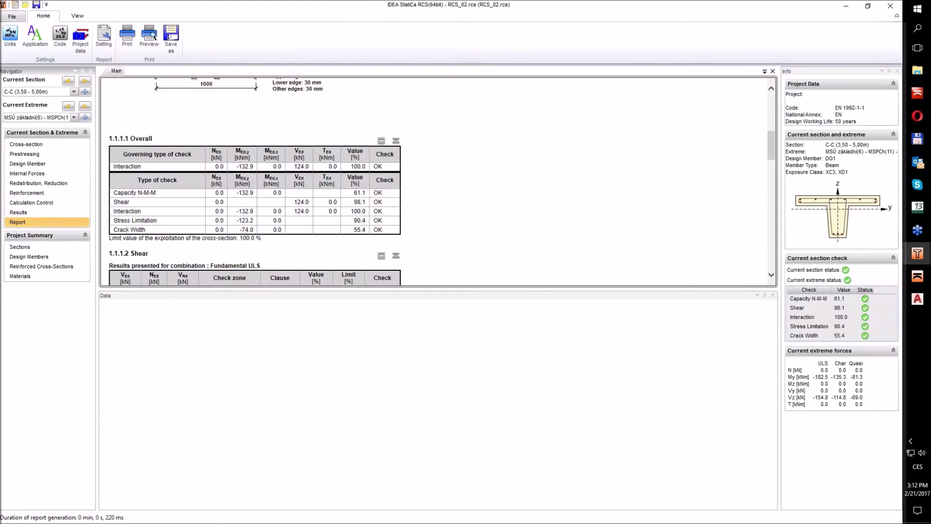
{"action": "scroll", "coordinate": [221, 224], "scroll_direction": "down", "scroll_amount": 10}
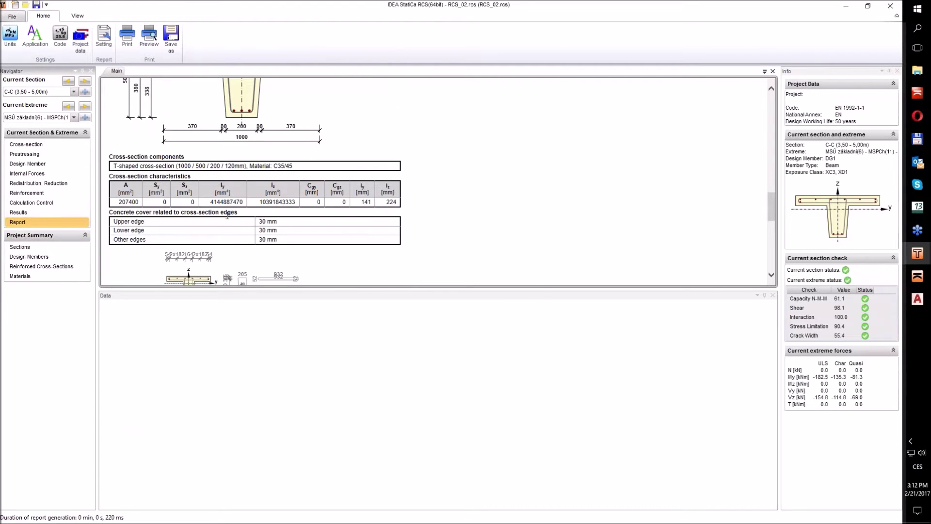
{"action": "scroll", "coordinate": [231, 220], "scroll_direction": "down", "scroll_amount": 3}
{"action": "scroll", "coordinate": [291, 219], "scroll_direction": "up", "scroll_amount": 2}
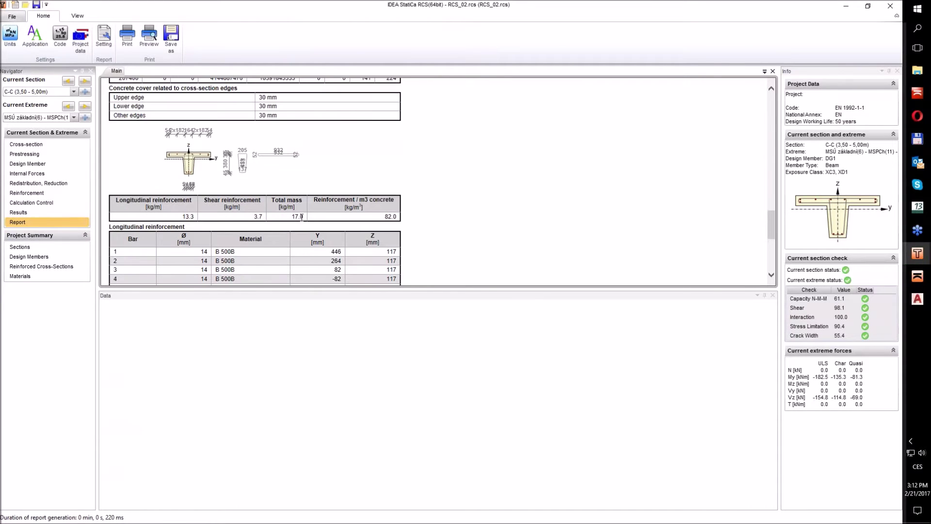
{"action": "left_click", "coordinate": [301, 218]}
{"action": "left_click", "coordinate": [304, 219]}
{"action": "left_click", "coordinate": [850, 319]}
{"action": "left_click", "coordinate": [303, 216]}
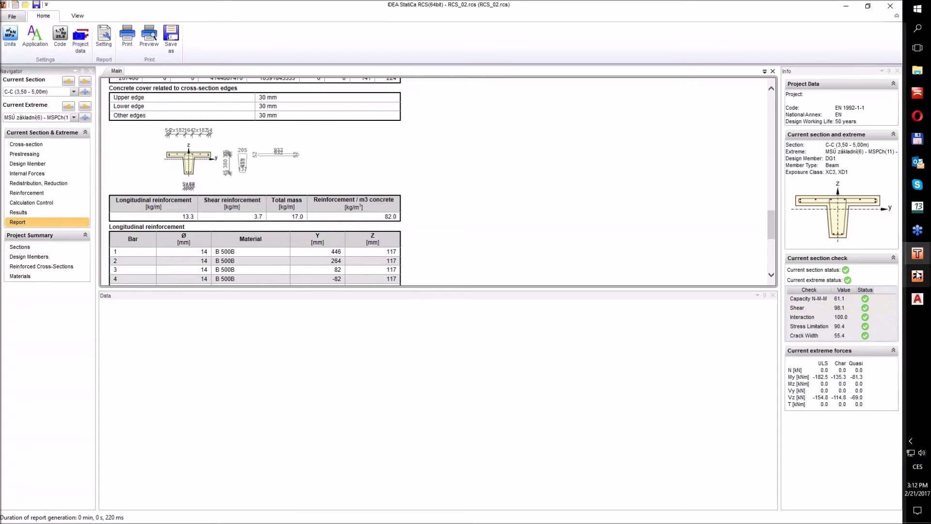
Switch to the RCS_03 project window and look over its list of sections
{"action": "mouse_move", "coordinate": [917, 257]}
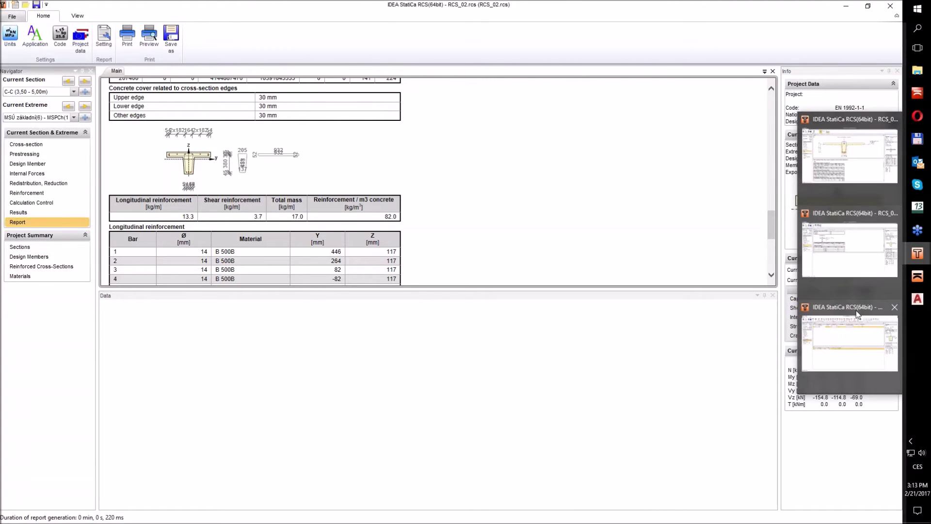
{"action": "left_click", "coordinate": [862, 320]}
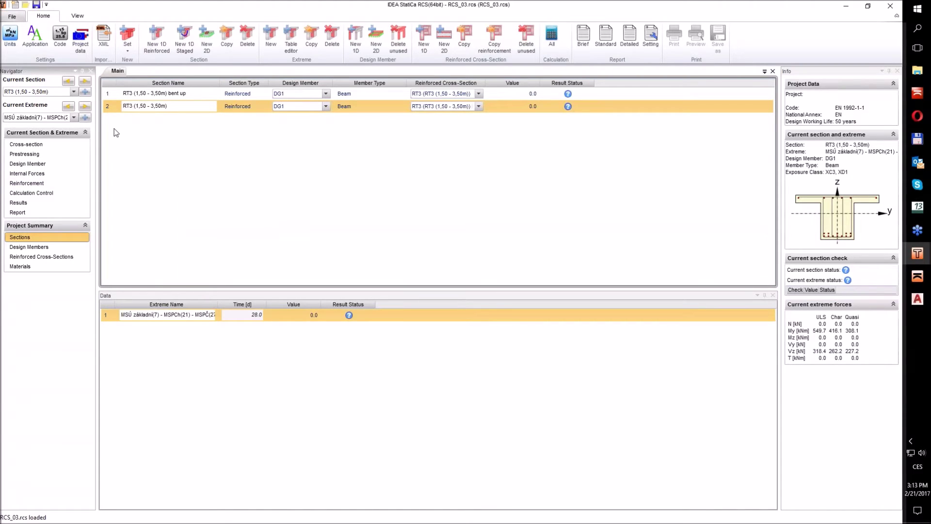
{"action": "left_click", "coordinate": [85, 92]}
{"action": "left_click", "coordinate": [73, 91]}
{"action": "left_click", "coordinate": [71, 92]}
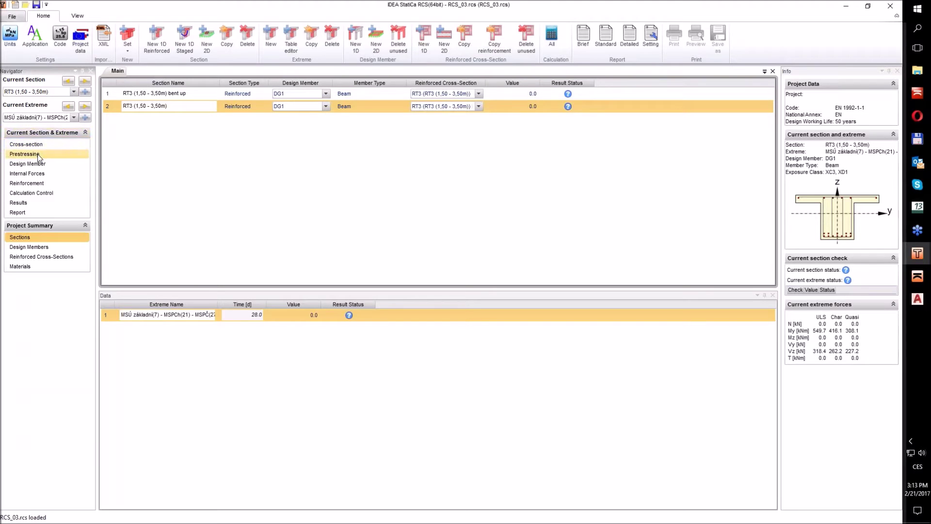
Open the reinforcement of section RT3 (1,50 - 3,50m) and calculate its checks
{"action": "left_click", "coordinate": [36, 183]}
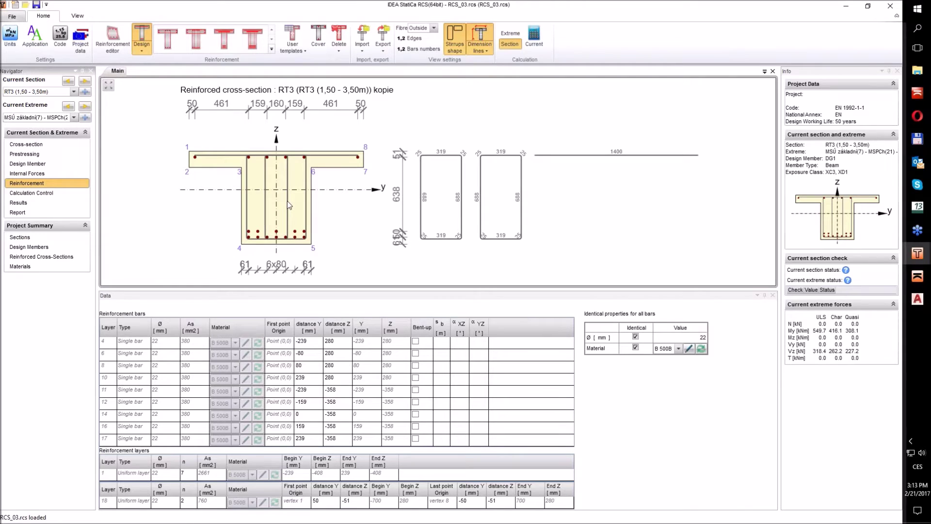
{"action": "left_click", "coordinate": [534, 37]}
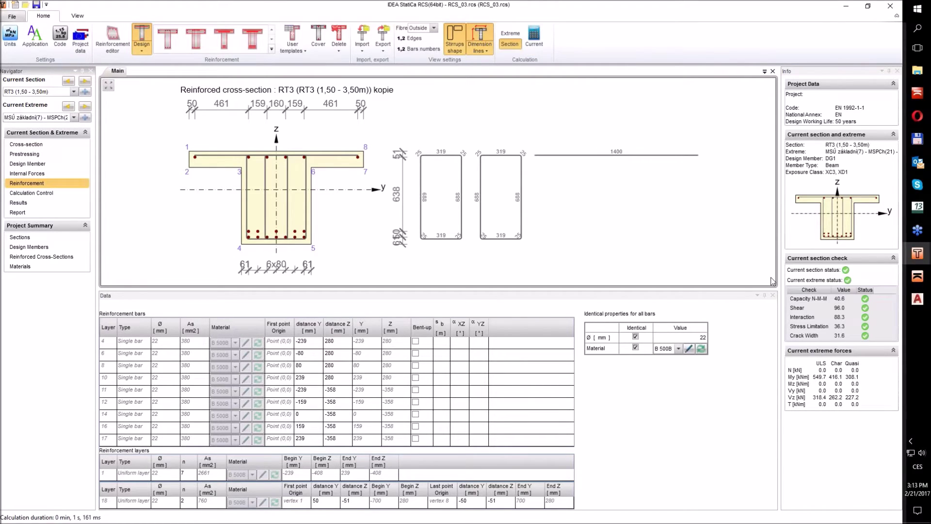
{"action": "left_click", "coordinate": [843, 299]}
Make RT3 (1,50 - 3,50m) bent up the current section, inspect its bent-up bars and calculate its checks
{"action": "left_click", "coordinate": [74, 92]}
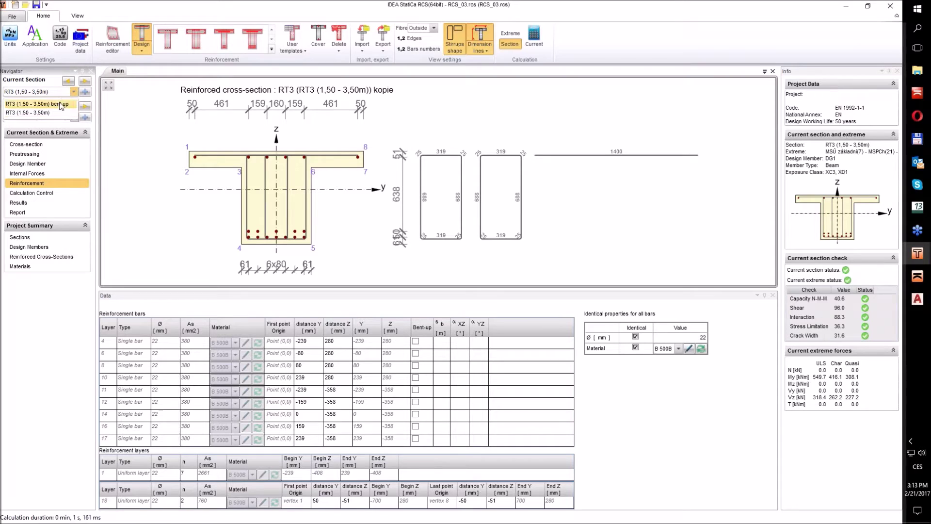
{"action": "key", "text": "Return"}
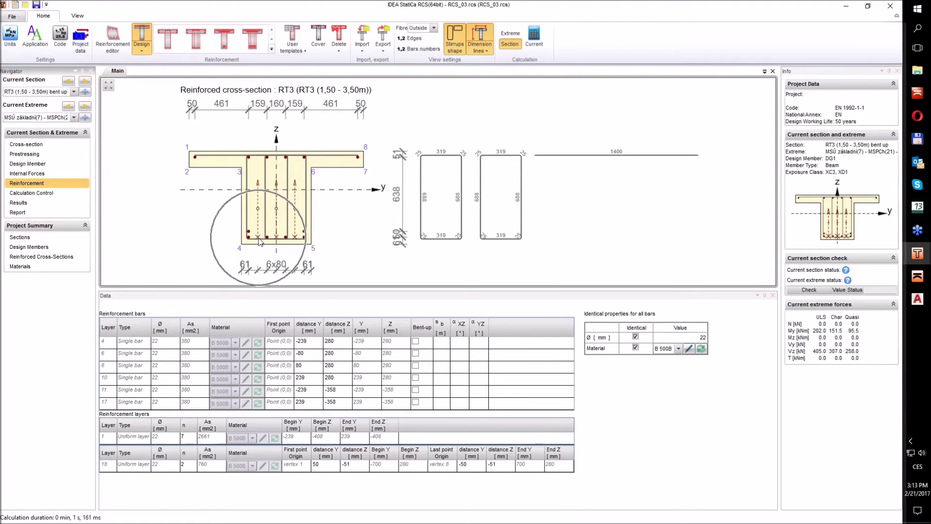
{"action": "left_click", "coordinate": [294, 237]}
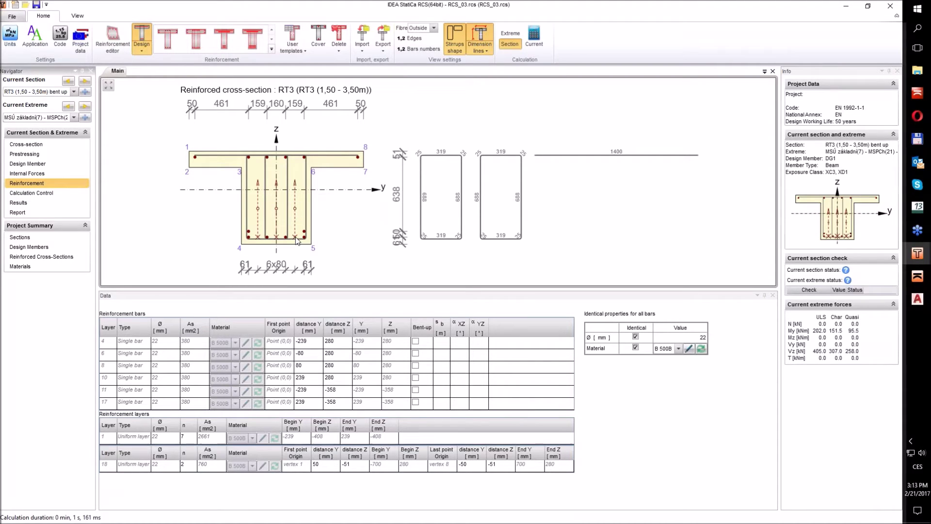
{"action": "left_click", "coordinate": [533, 43]}
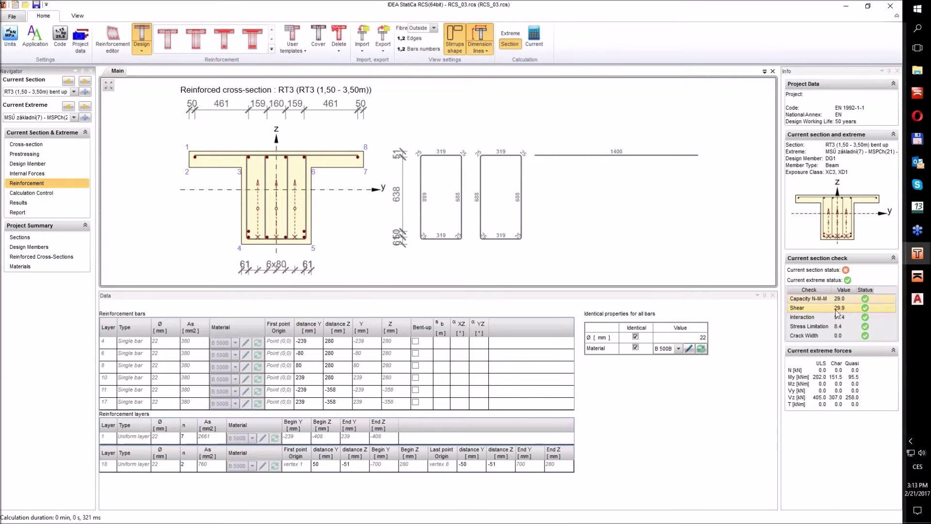
{"action": "left_click", "coordinate": [845, 298]}
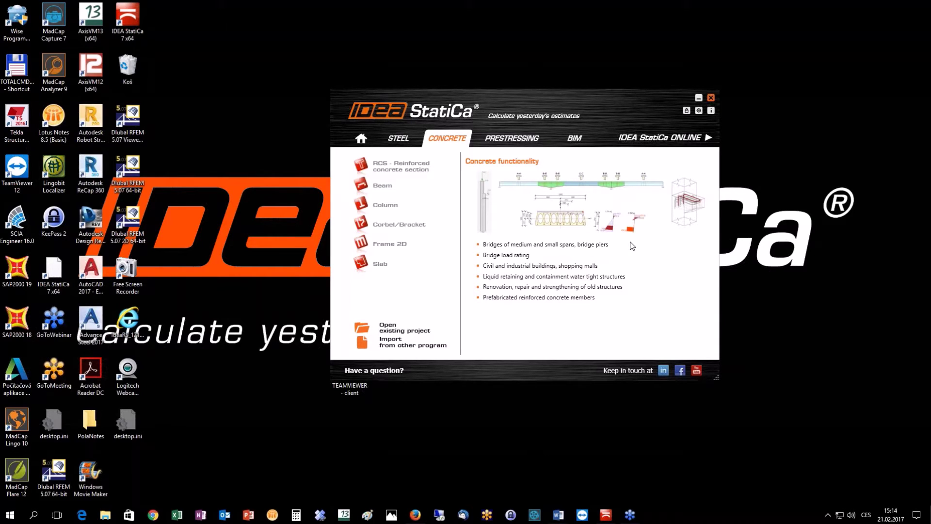
Launch the concrete Beam application of IDEA StatiCa and start a new project
{"action": "mouse_move", "coordinate": [371, 189]}
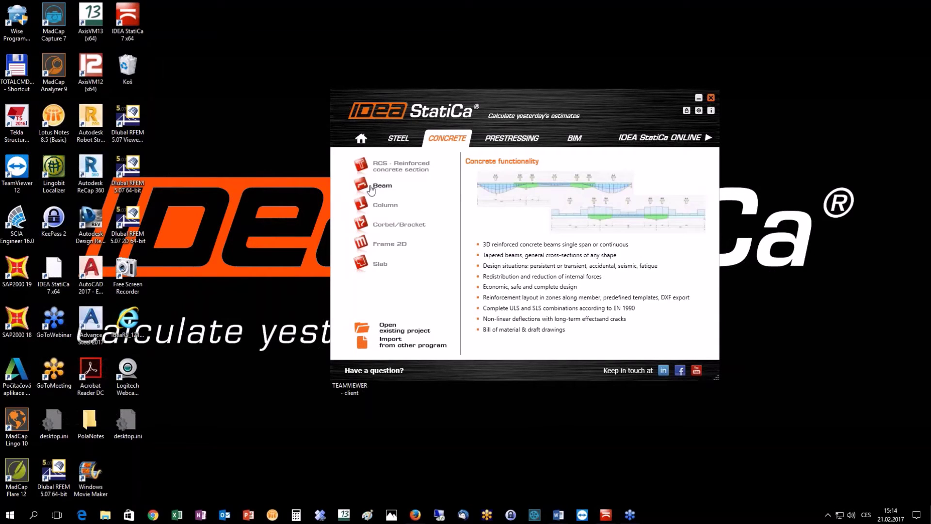
{"action": "left_click", "coordinate": [371, 189]}
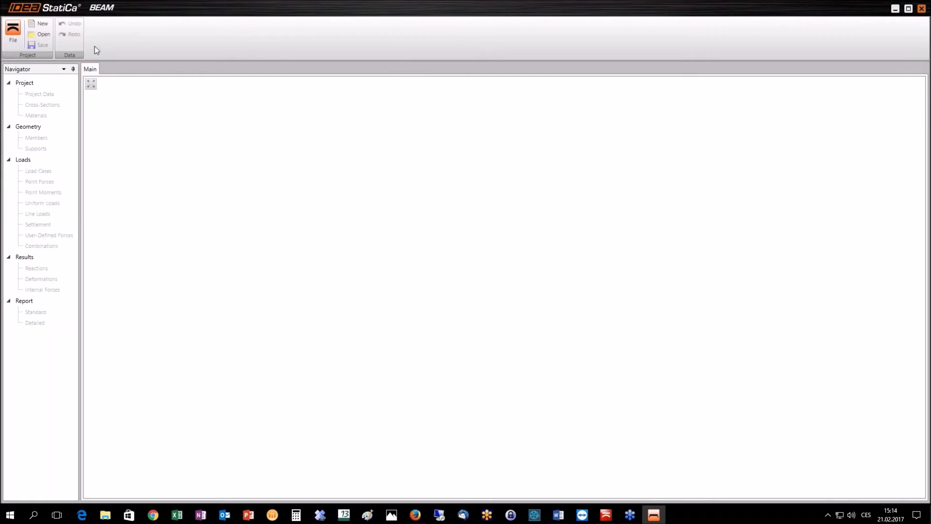
{"action": "left_click", "coordinate": [38, 25]}
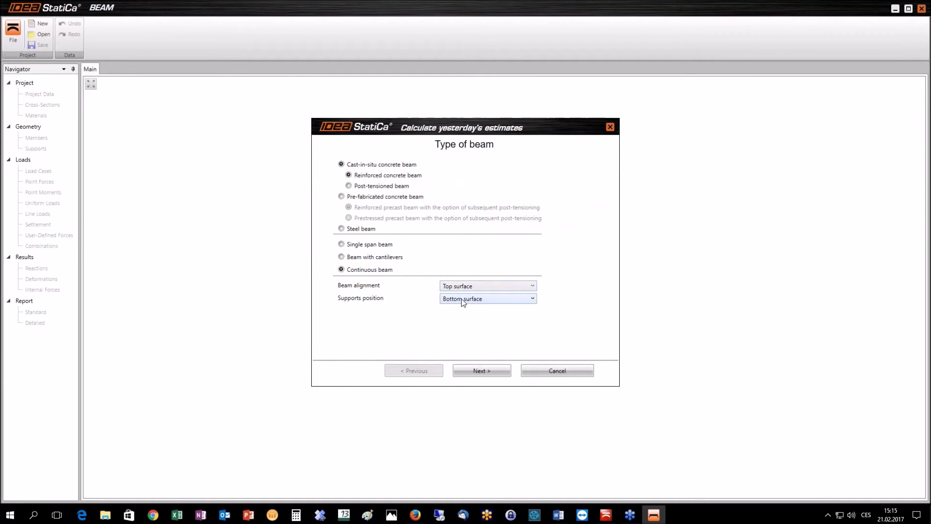
Create a continuous reinforced concrete beam loaded in 3D with 3 m and 3 m spans, section Rectangle 300, 500, permanent load -3 and variable load -5 kN/m
{"action": "mouse_move", "coordinate": [379, 305]}
{"action": "left_click", "coordinate": [476, 371]}
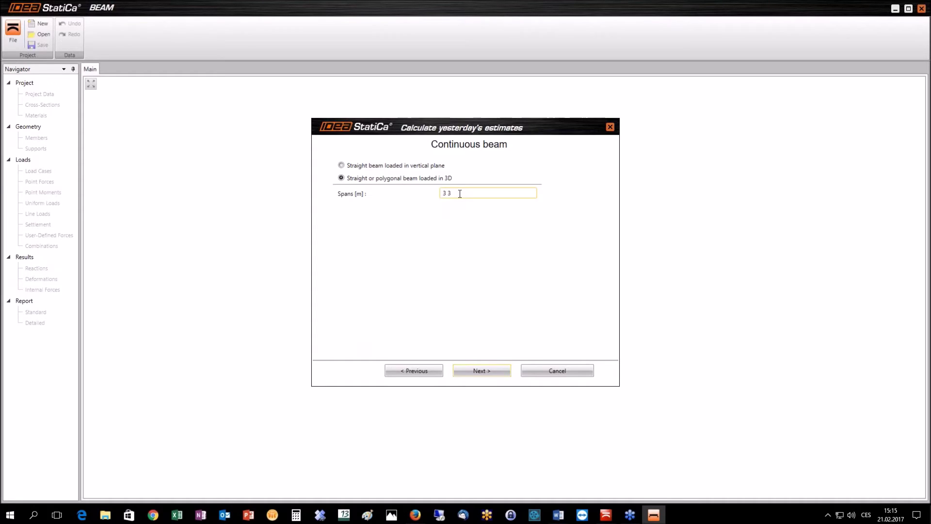
{"action": "left_click", "coordinate": [481, 374]}
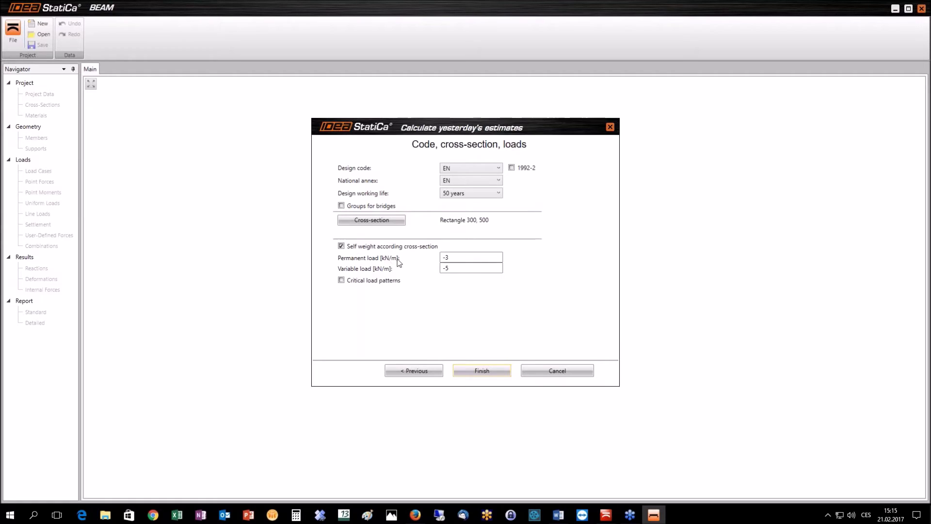
{"action": "left_click", "coordinate": [470, 258]}
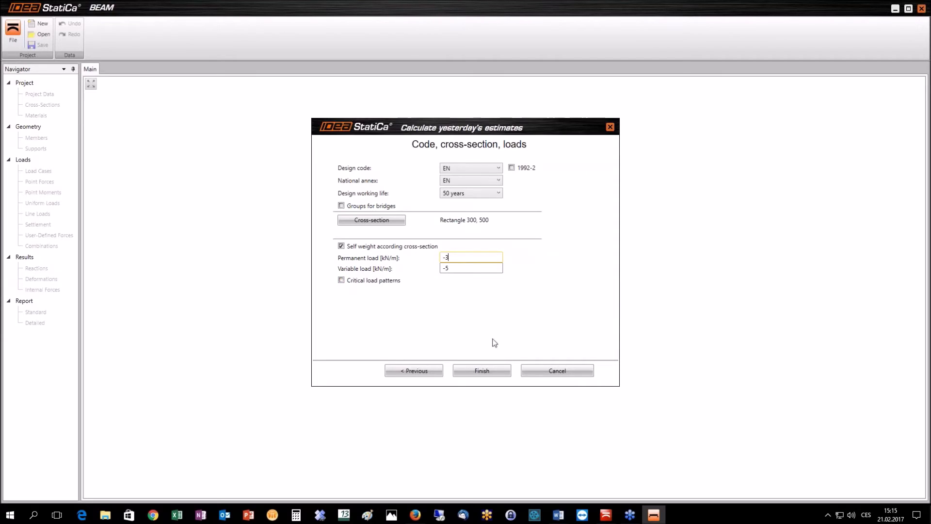
{"action": "left_click", "coordinate": [490, 369]}
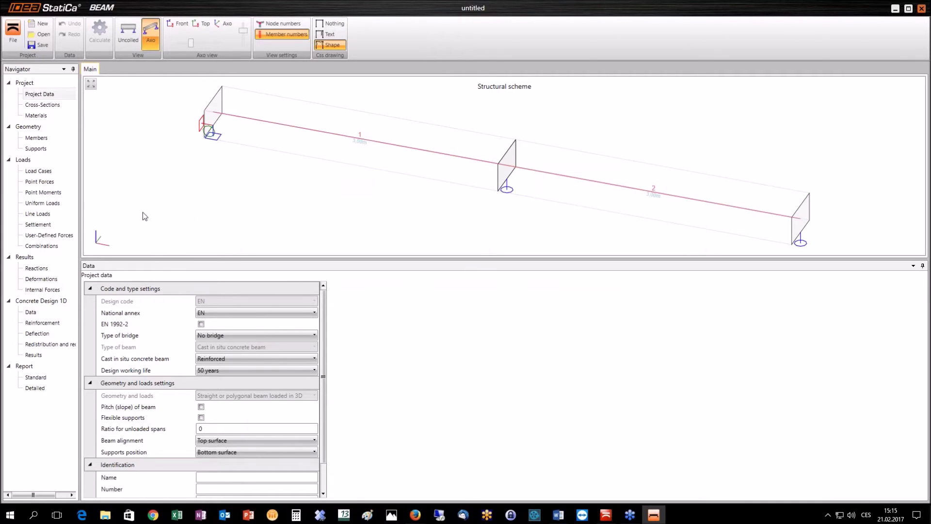
Review the beam's cross-section dimensions and its concrete material properties
{"action": "left_click", "coordinate": [41, 105]}
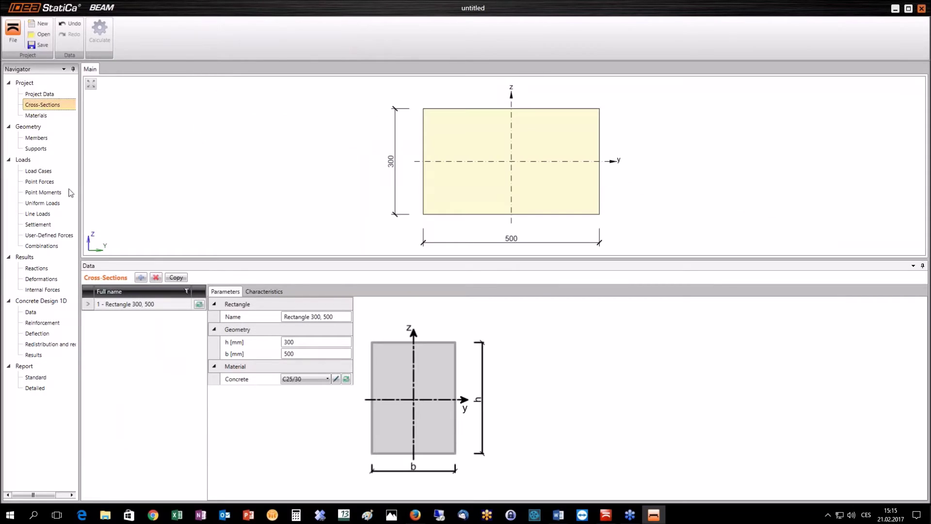
{"action": "left_click", "coordinate": [40, 117]}
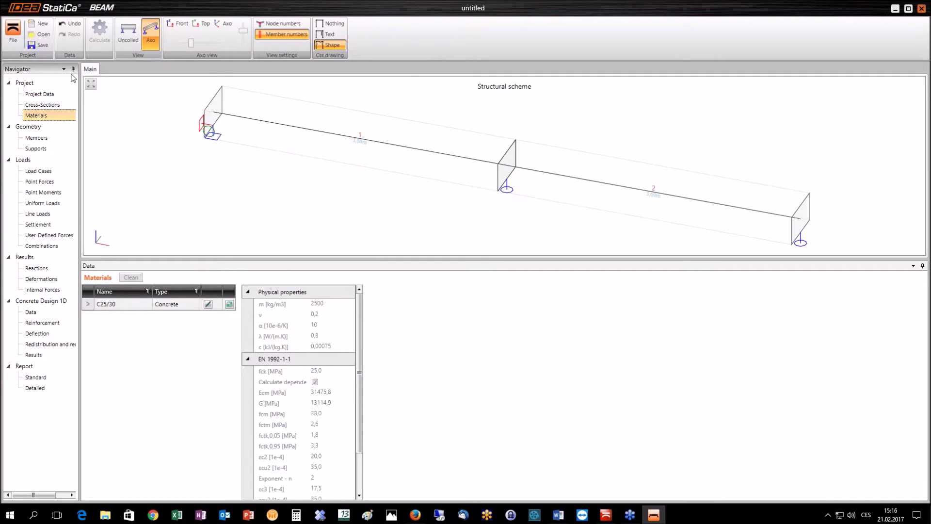
Turn member 2 perpendicular to member 1 by setting its Delta Y to 3 m and Delta X to 0 m
{"action": "left_click", "coordinate": [37, 139]}
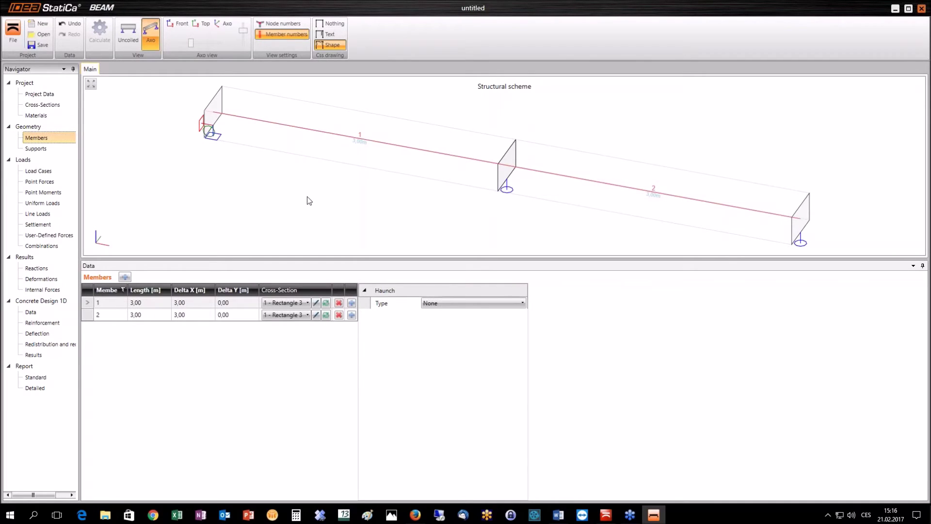
{"action": "left_click", "coordinate": [244, 316]}
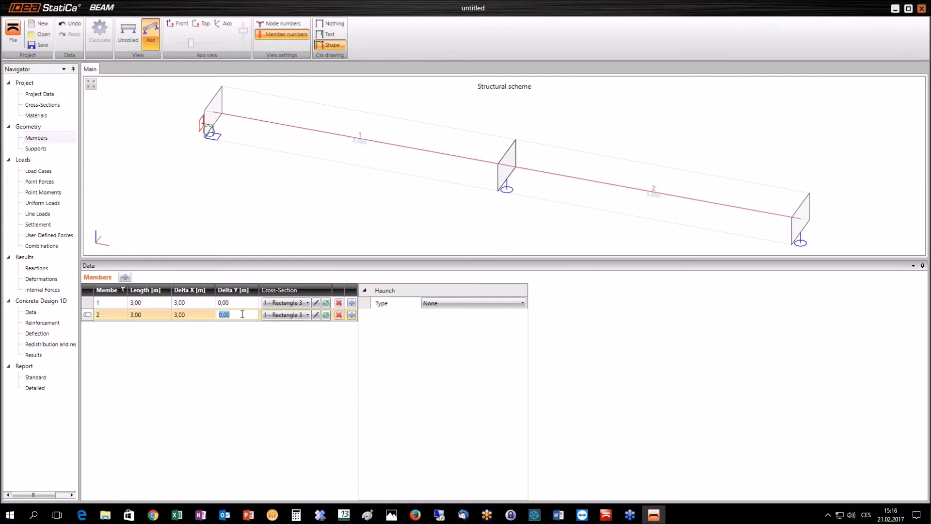
{"action": "type", "text": "3"}
{"action": "left_click", "coordinate": [205, 314]}
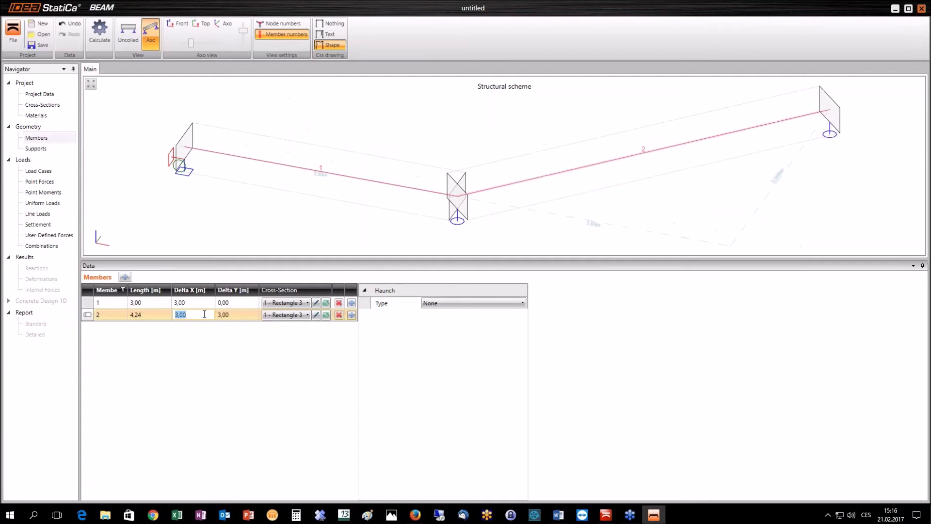
{"action": "type", "text": "0"}
{"action": "left_click", "coordinate": [208, 303]}
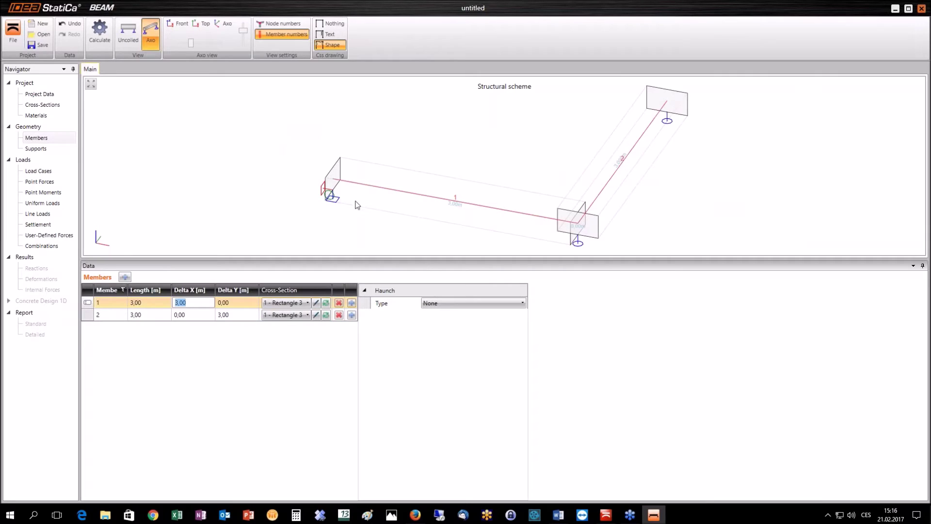
Support nodes 1 and 3 in X, Y, Z, Rx and Ry with Rz free, and remove the Z support at node 2
{"action": "left_click", "coordinate": [41, 149]}
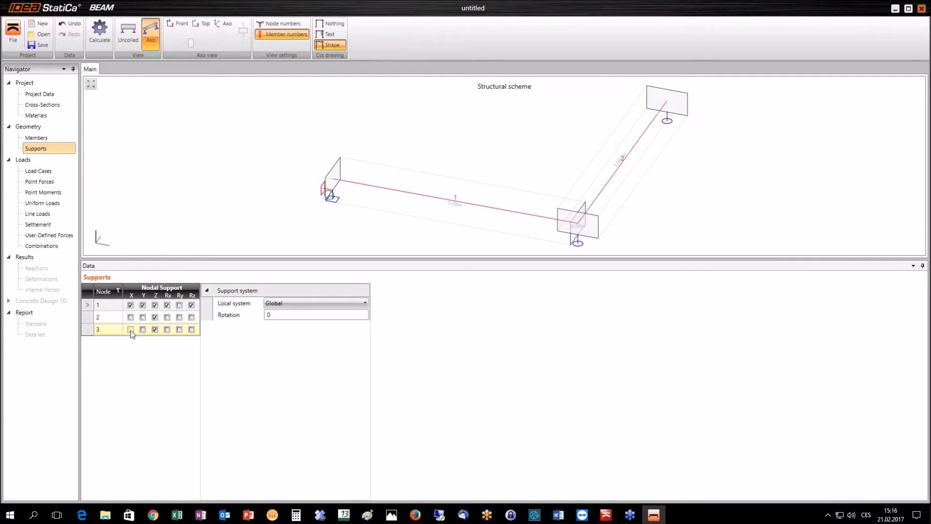
{"action": "left_click", "coordinate": [130, 330]}
{"action": "left_click", "coordinate": [142, 330]}
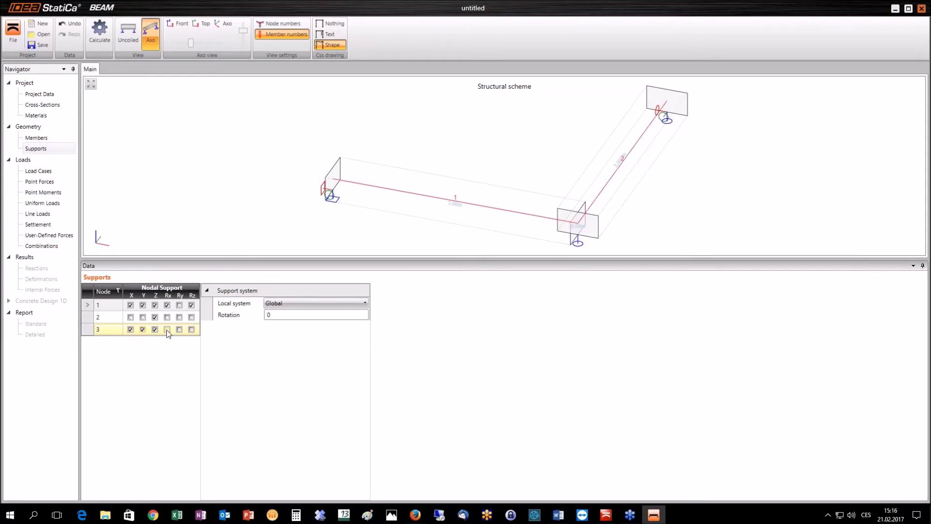
{"action": "left_click", "coordinate": [179, 330]}
{"action": "left_click", "coordinate": [179, 305]}
{"action": "left_click", "coordinate": [191, 305]}
{"action": "left_click", "coordinate": [154, 317]}
{"action": "left_click", "coordinate": [155, 317]}
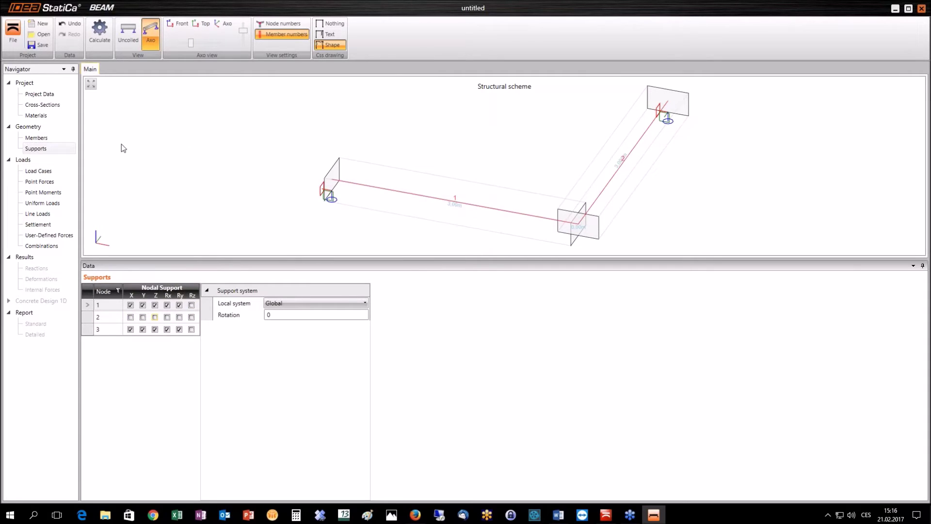
Review the load cases and load combinations and calculate the beam
{"action": "left_click", "coordinate": [38, 174]}
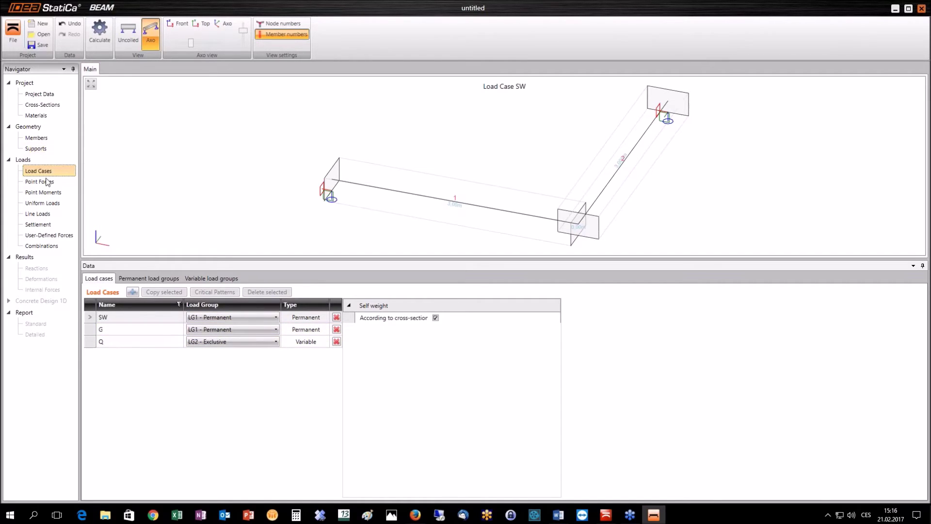
{"action": "left_click", "coordinate": [38, 247]}
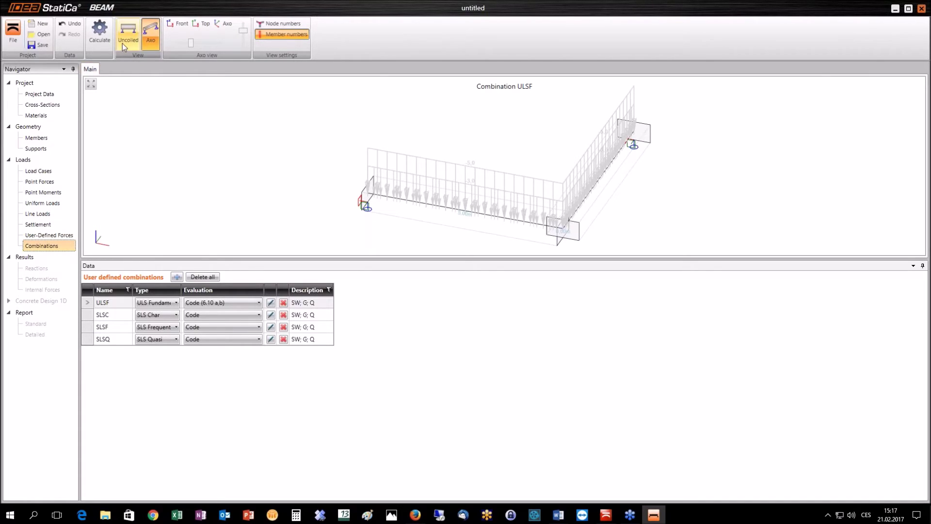
{"action": "left_click", "coordinate": [98, 34]}
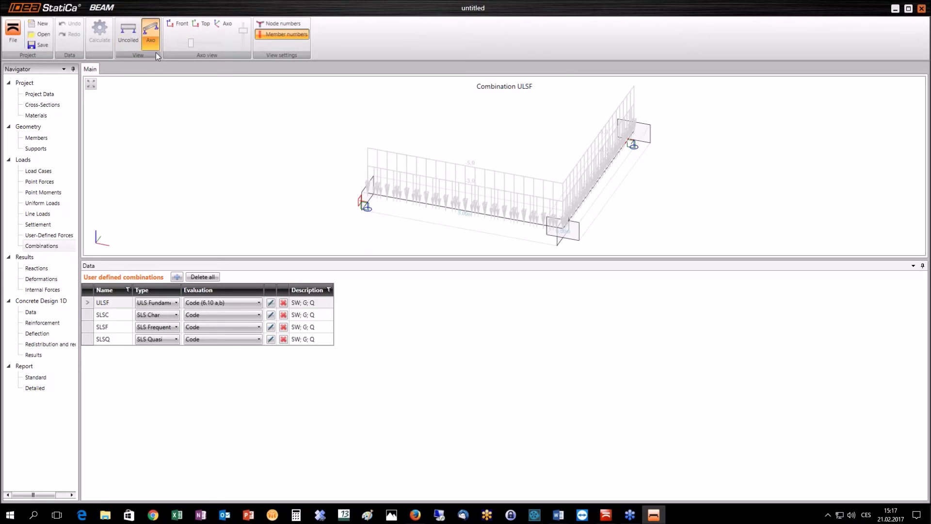
Examine the reactions, the uz displacements in uncoiled and axonometric views, and the internal forces of the beam
{"action": "left_click", "coordinate": [31, 271]}
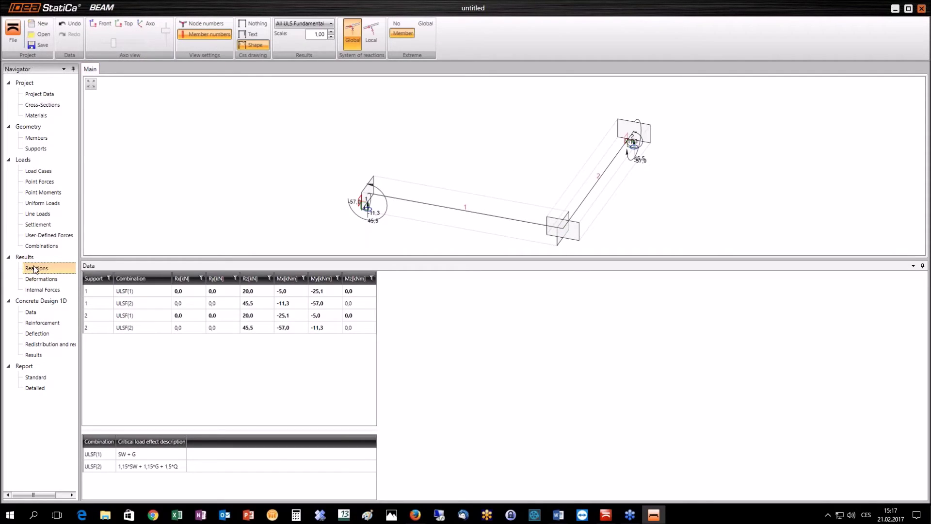
{"action": "left_click", "coordinate": [35, 280]}
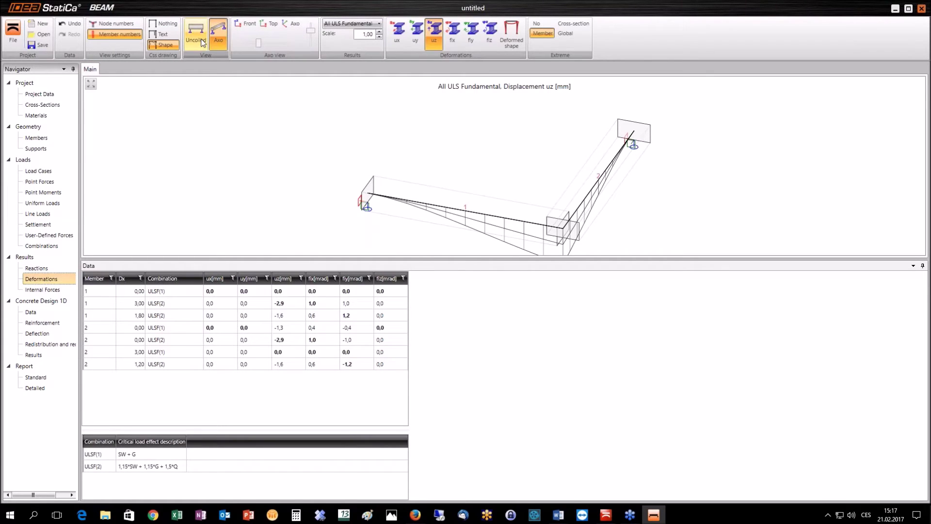
{"action": "left_click", "coordinate": [191, 30]}
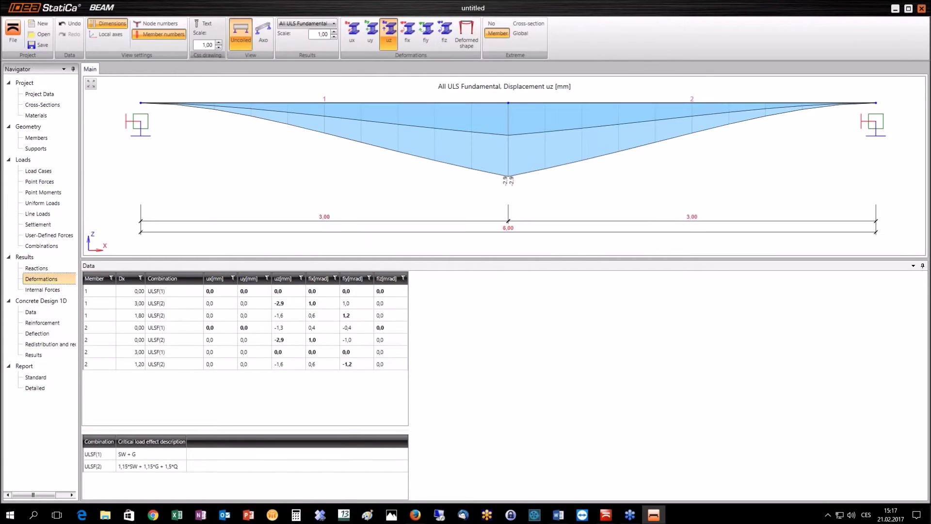
{"action": "left_click", "coordinate": [285, 304]}
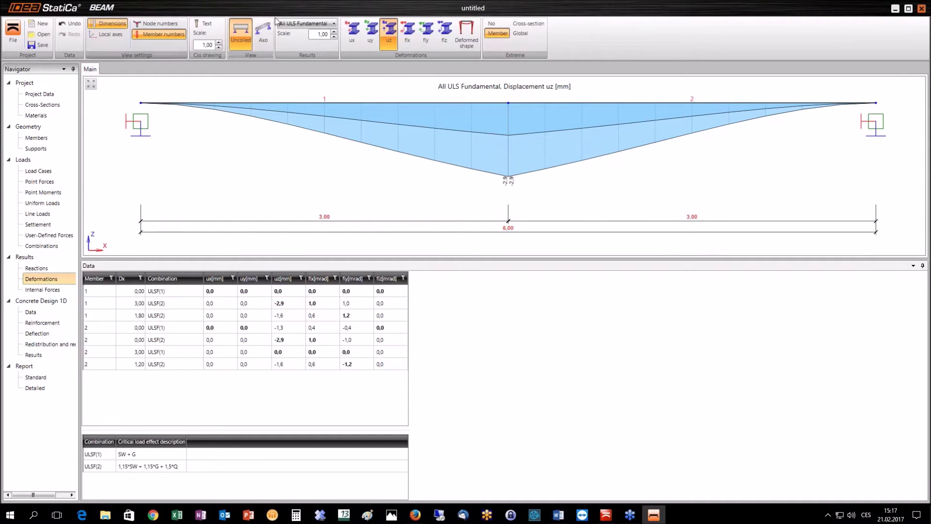
{"action": "left_click", "coordinate": [263, 36]}
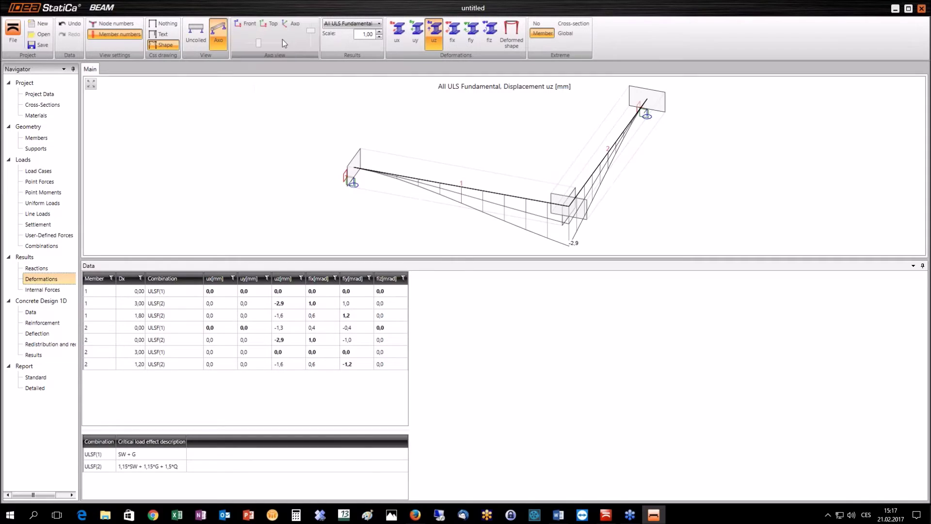
{"action": "left_click", "coordinate": [51, 289]}
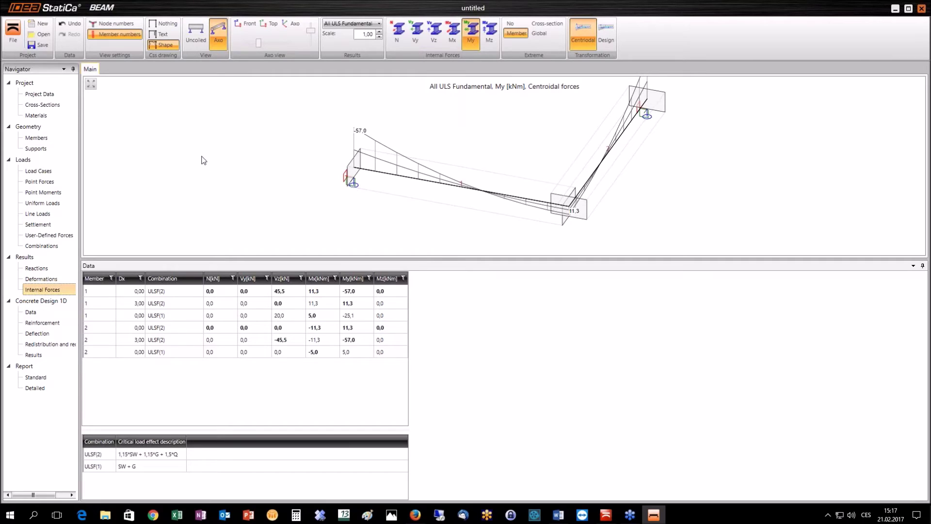
Review the concrete design check settings and draw the My moment diagram over the reinforcement zones
{"action": "left_click", "coordinate": [32, 313]}
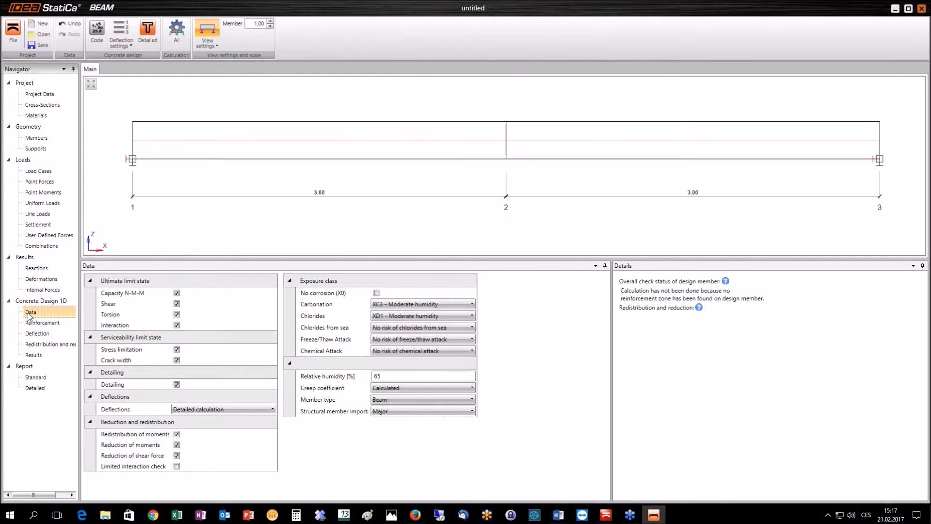
{"action": "scroll", "coordinate": [193, 155], "scroll_direction": "down", "scroll_amount": 1}
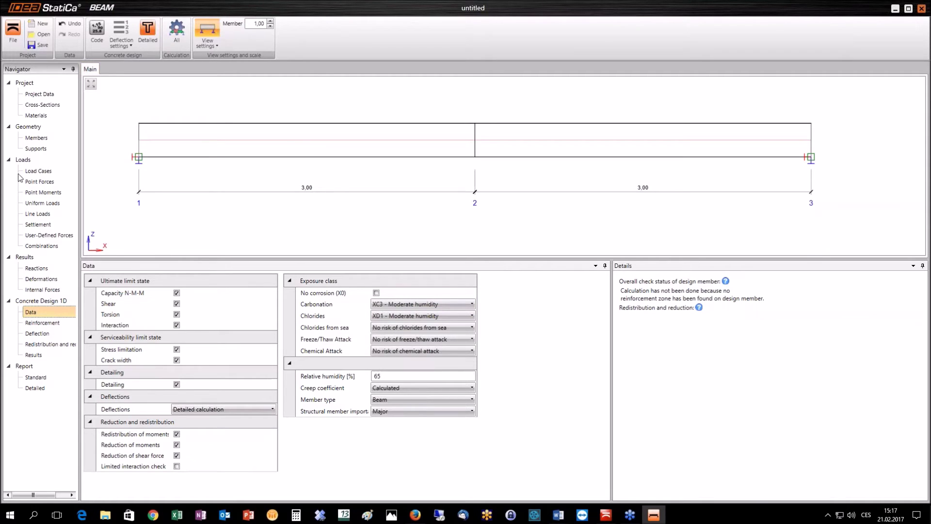
{"action": "left_click", "coordinate": [36, 324]}
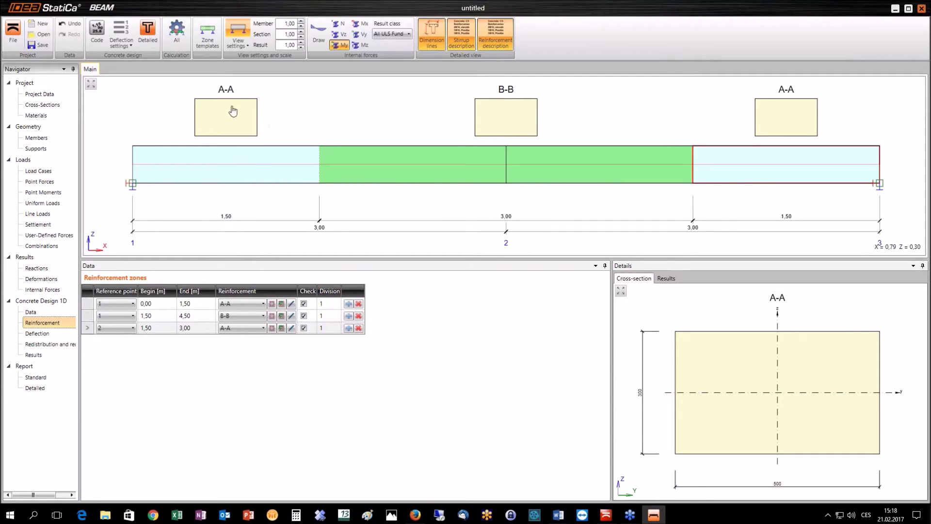
{"action": "left_click", "coordinate": [318, 32]}
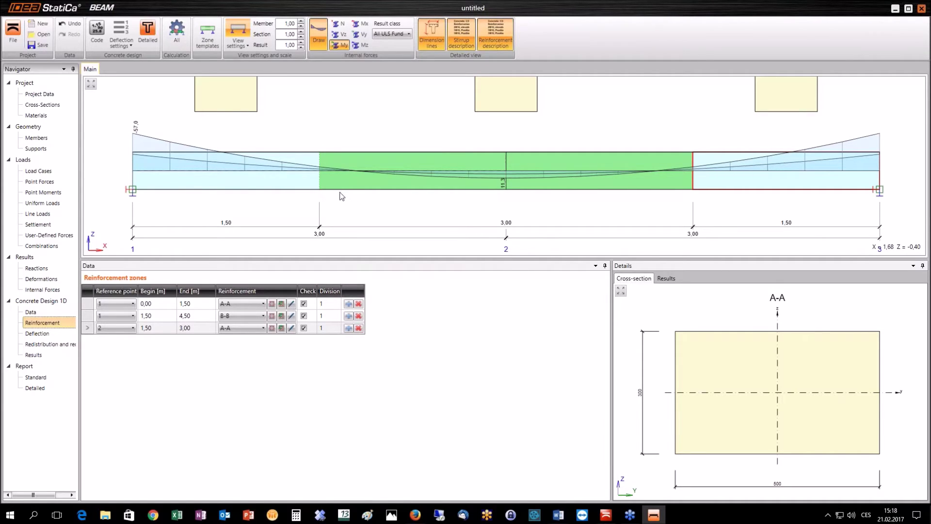
End the first reinforcement zone at 1.70 m and the middle B-B zone at 4.30 m
{"action": "left_click", "coordinate": [197, 304]}
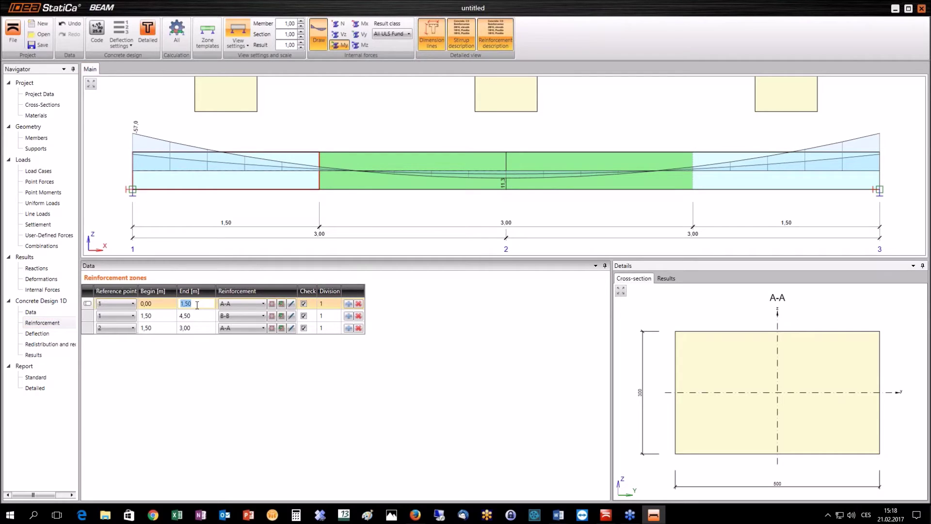
{"action": "type", "text": "1"}
{"action": "left_click", "coordinate": [200, 317]}
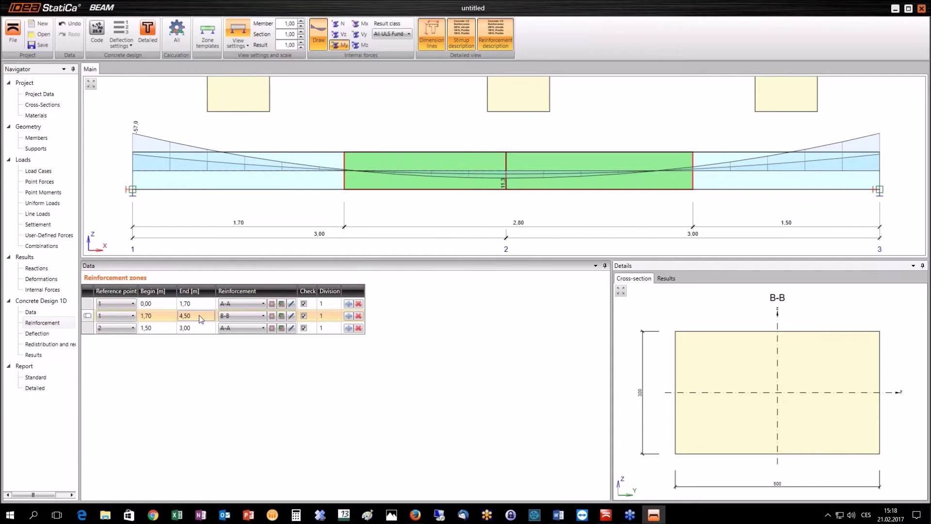
{"action": "left_click", "coordinate": [200, 317]}
{"action": "key", "text": "Left"}
{"action": "key", "text": "BackSpace"}
{"action": "type", "text": "3"}
{"action": "left_click", "coordinate": [178, 328]}
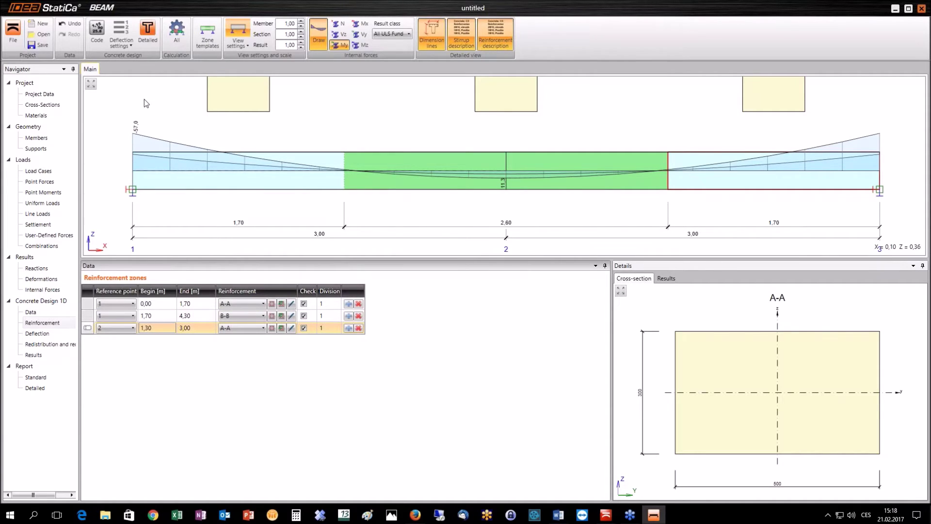
Open the detailed design in IDEA StatiCa RCS and start a rectangular reinforcement layout with double stirrups for section A-A (0.00 - 1.70 m)
{"action": "left_click", "coordinate": [146, 38]}
{"action": "left_click", "coordinate": [143, 37]}
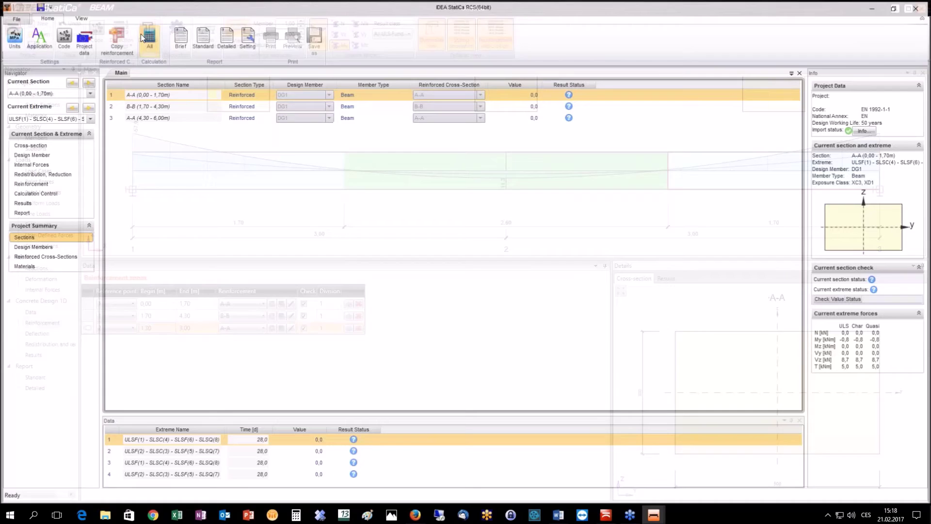
{"action": "left_click", "coordinate": [28, 184]}
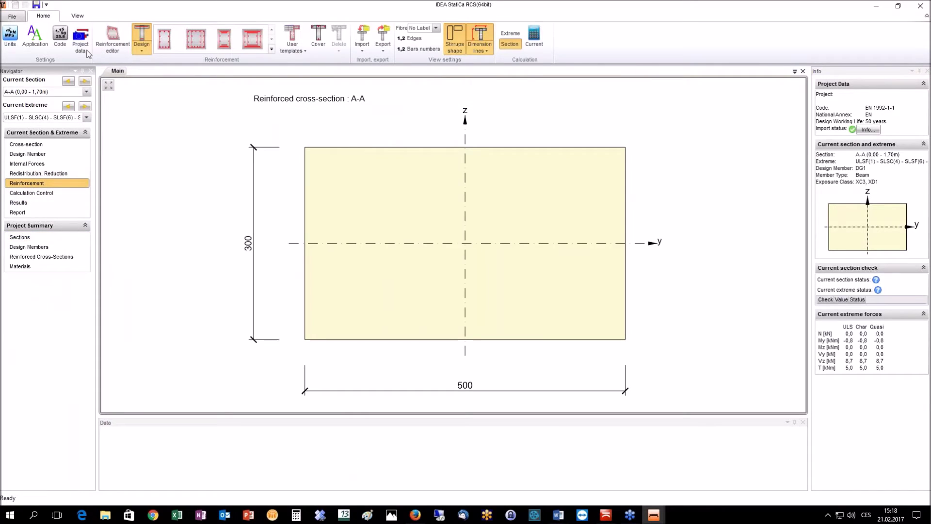
{"action": "left_click", "coordinate": [147, 40]}
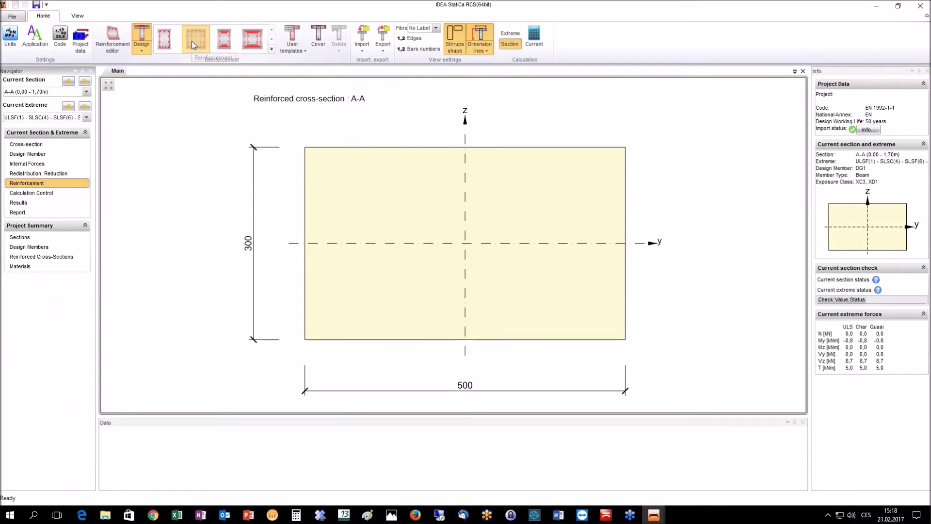
{"action": "left_click", "coordinate": [191, 41]}
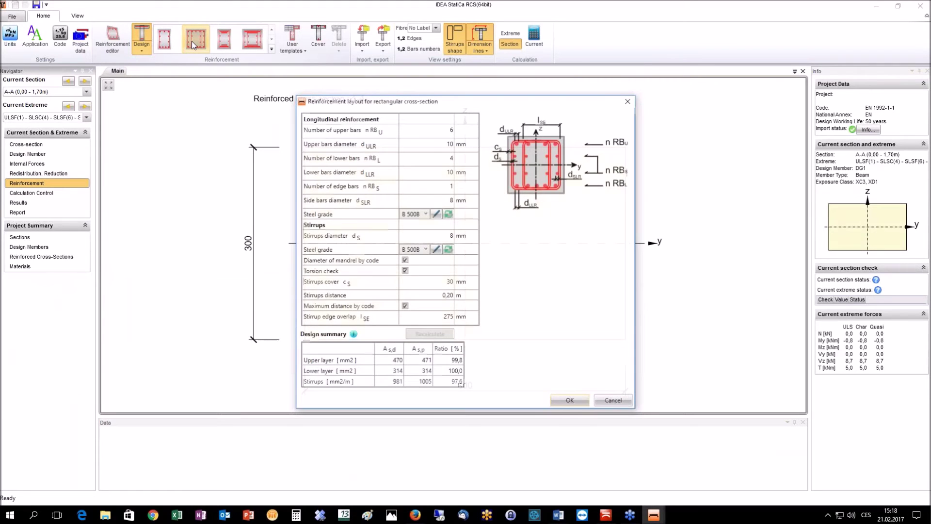
{"action": "left_click_drag", "start_coordinate": [522, 102], "coordinate": [529, 66]}
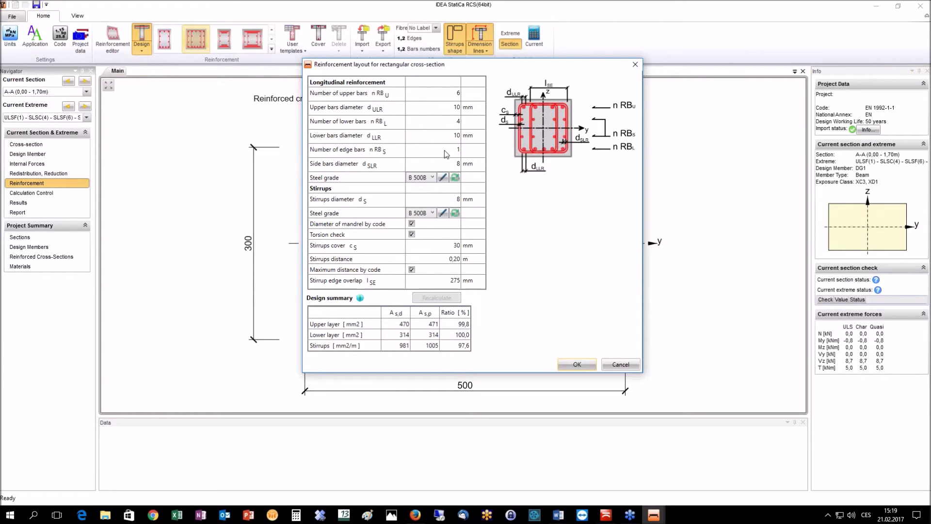
Try 8 upper bars in section A-A's layout and recalculate the proposed reinforcement
{"action": "left_click", "coordinate": [444, 95]}
{"action": "type", "text": "8"}
{"action": "left_click", "coordinate": [421, 137]}
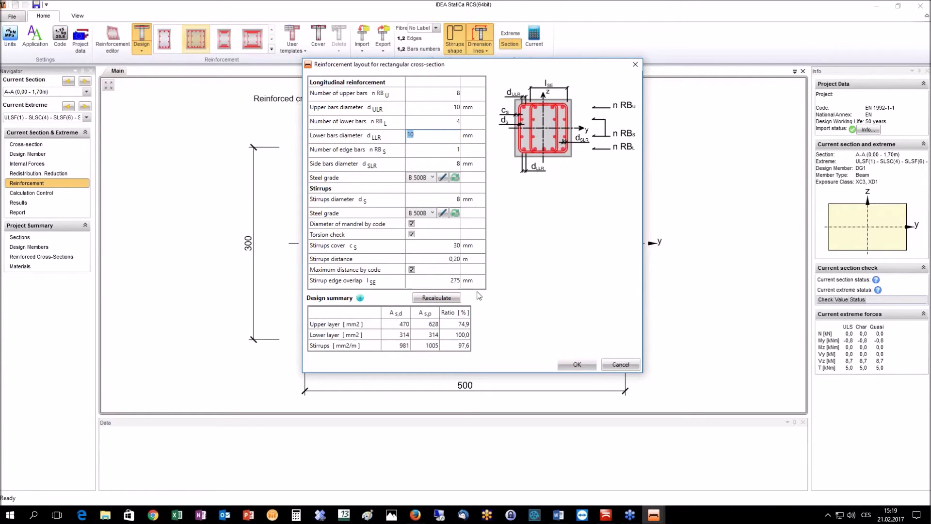
{"action": "left_click", "coordinate": [429, 299]}
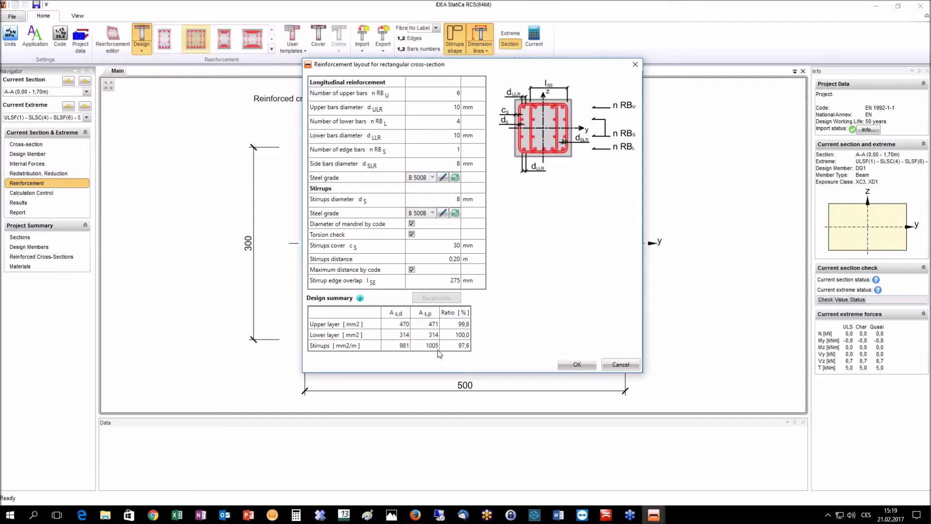
Reinforce section A-A with 6 upper and 4 lower 10 mm bars, no edge bars, and 8 mm stirrups at 0.20 m
{"action": "left_click", "coordinate": [577, 365]}
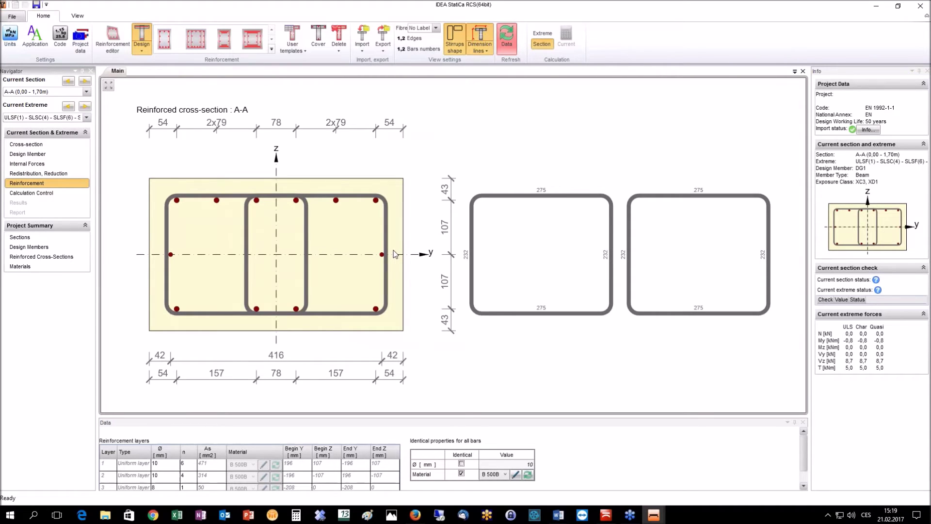
{"action": "left_click", "coordinate": [194, 44]}
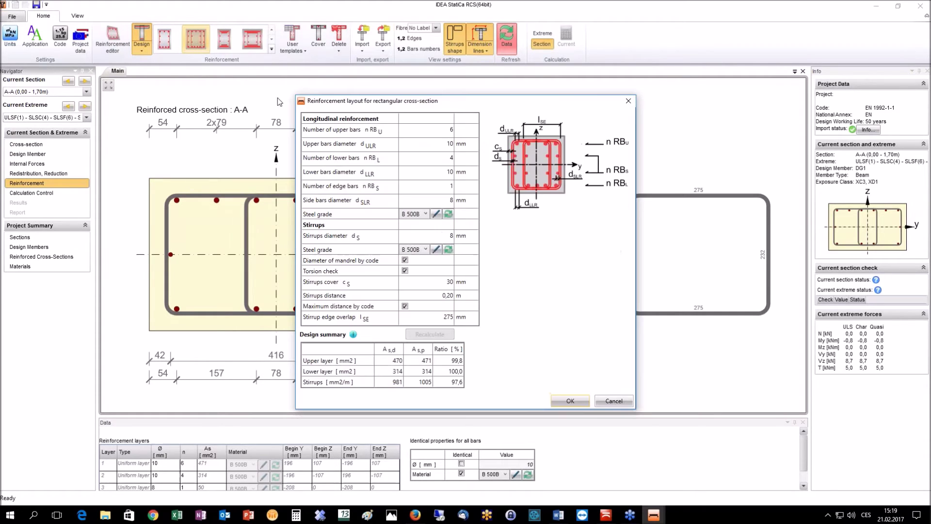
{"action": "left_click", "coordinate": [442, 187]}
{"action": "type", "text": "0"}
{"action": "left_click", "coordinate": [571, 402]}
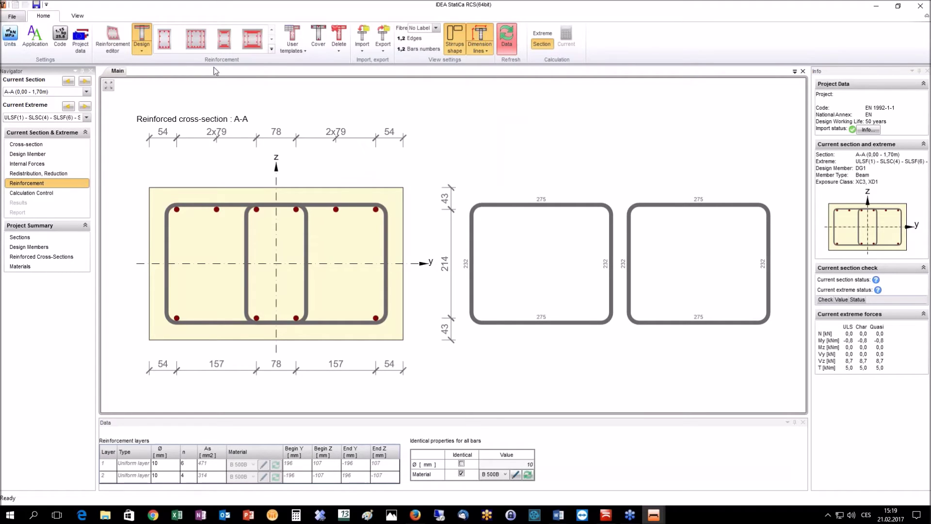
Reinforce section B-B (1.70 - 4.30 m) with 4 upper and 4 lower 10 mm bars and 8 mm stirrups at 0.24 m
{"action": "left_click", "coordinate": [54, 92]}
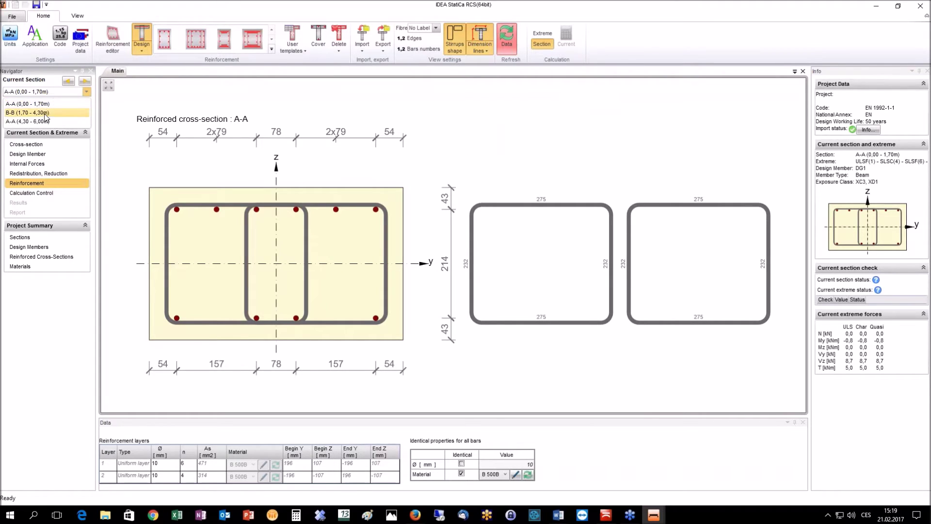
{"action": "left_click", "coordinate": [45, 113]}
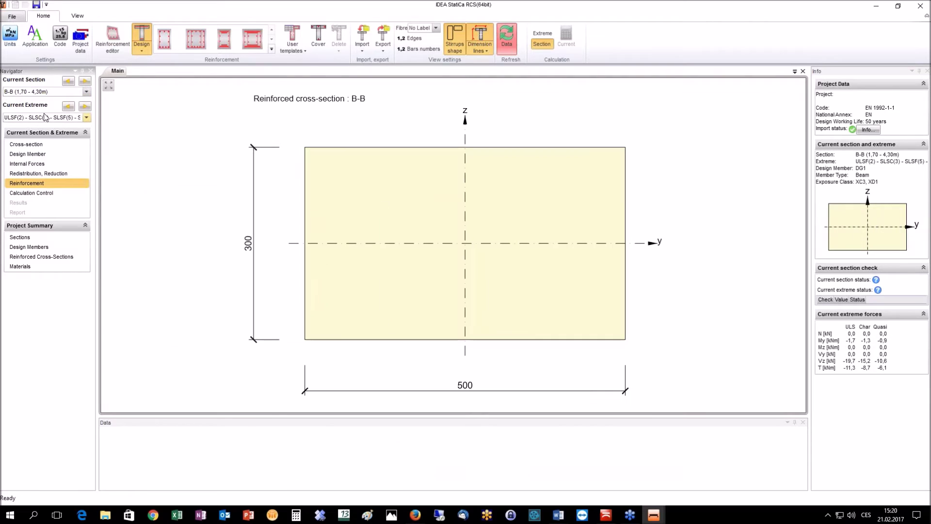
{"action": "left_click", "coordinate": [190, 41]}
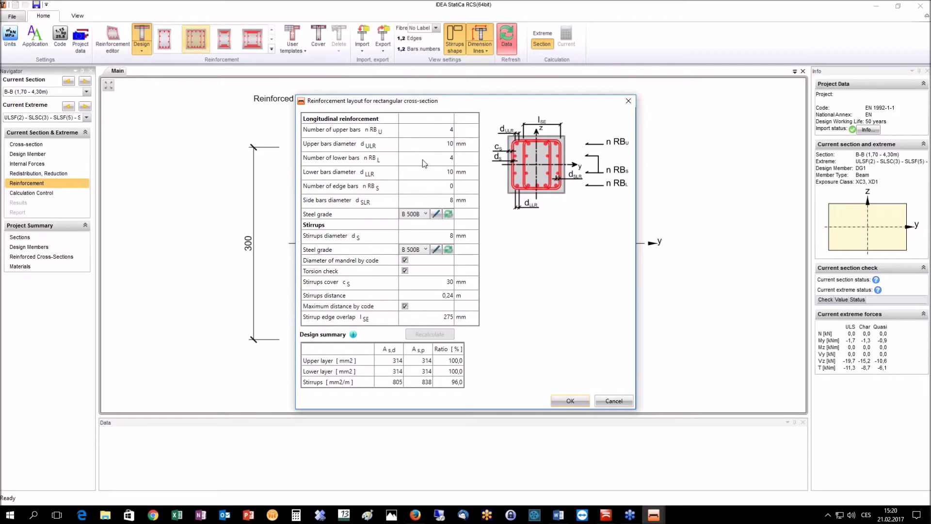
{"action": "left_click", "coordinate": [566, 400]}
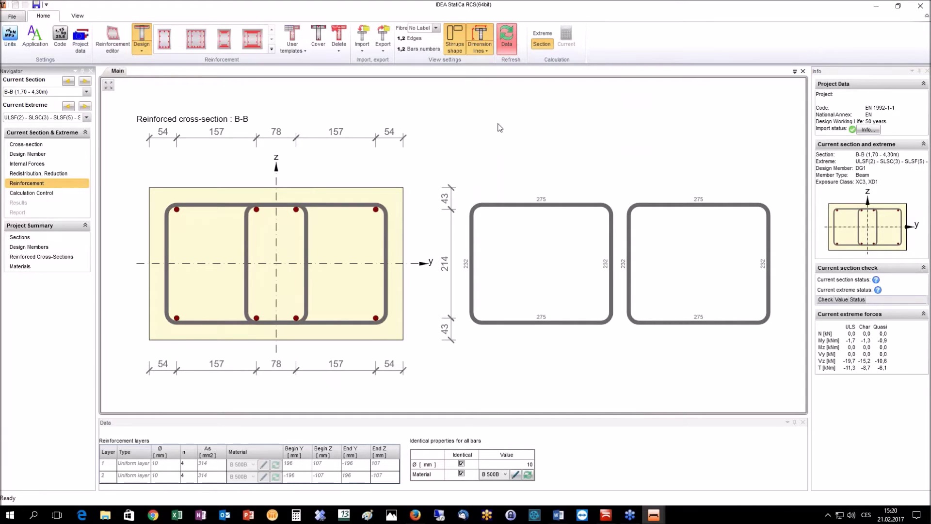
Refresh the section data and calculate the checks for all sections
{"action": "left_click", "coordinate": [507, 45]}
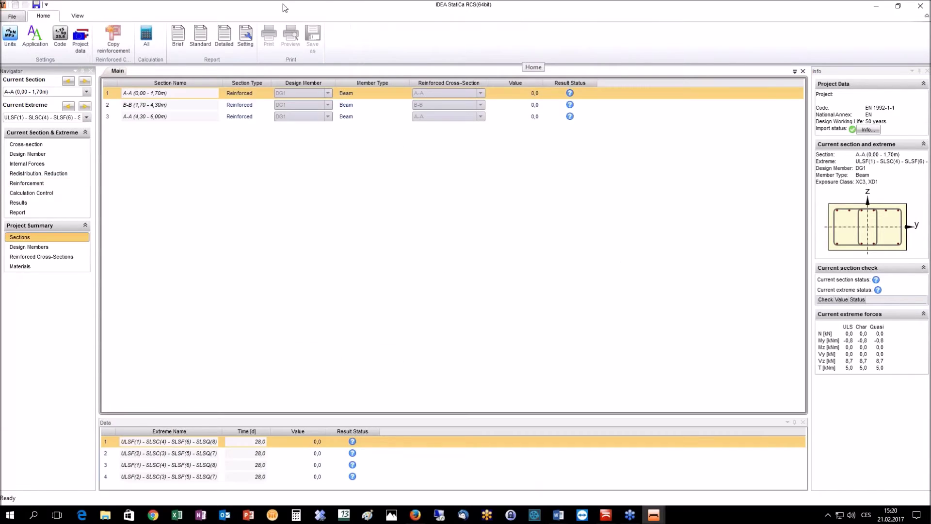
{"action": "left_click", "coordinate": [146, 40]}
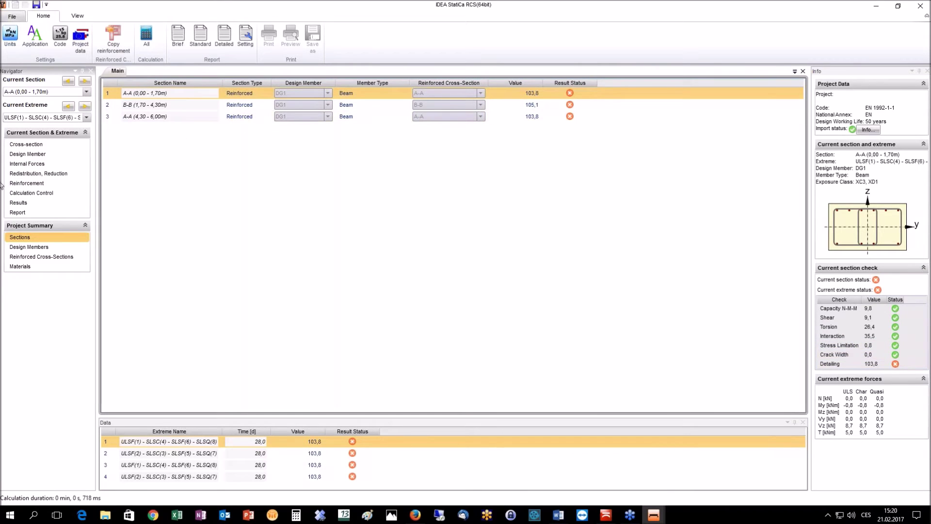
Open section A-A's results and examine its detailing checks, including the shear reinforcement provisions
{"action": "left_click", "coordinate": [23, 185]}
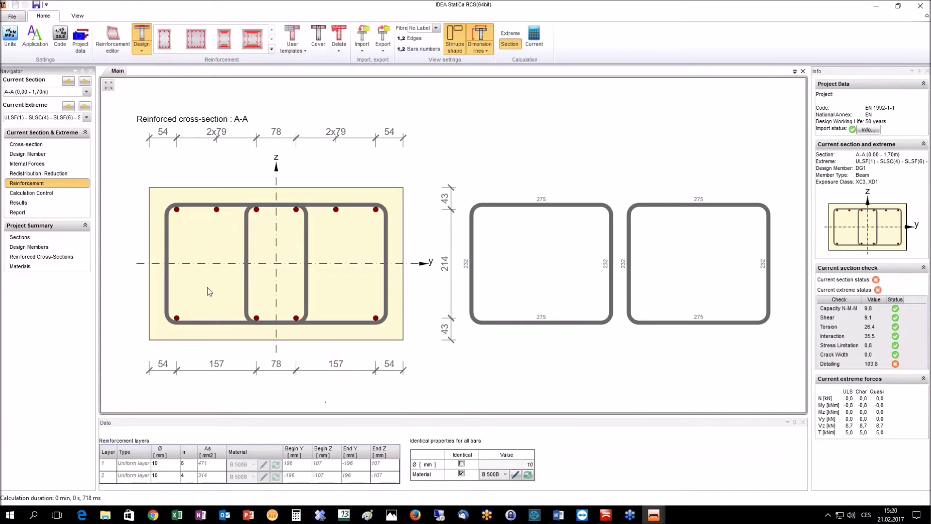
{"action": "left_click", "coordinate": [23, 204]}
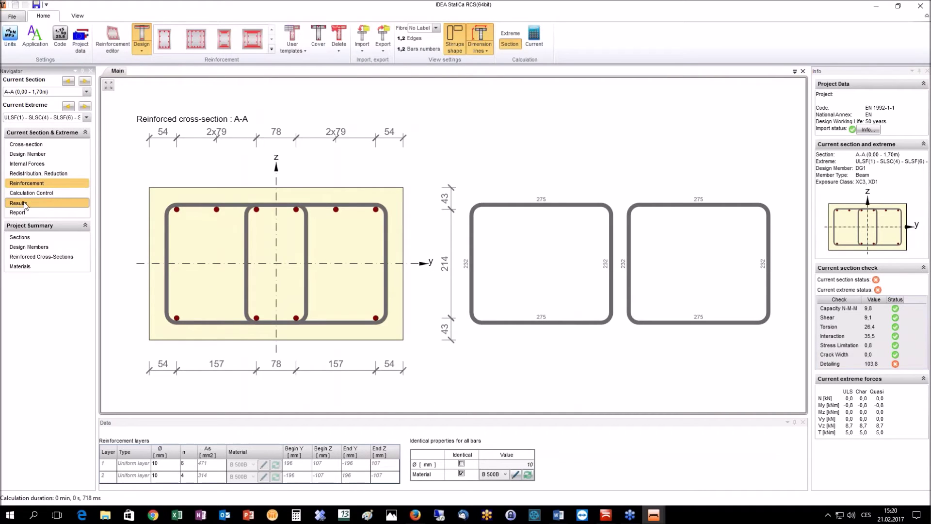
{"action": "left_click_drag", "start_coordinate": [413, 416], "coordinate": [407, 364]}
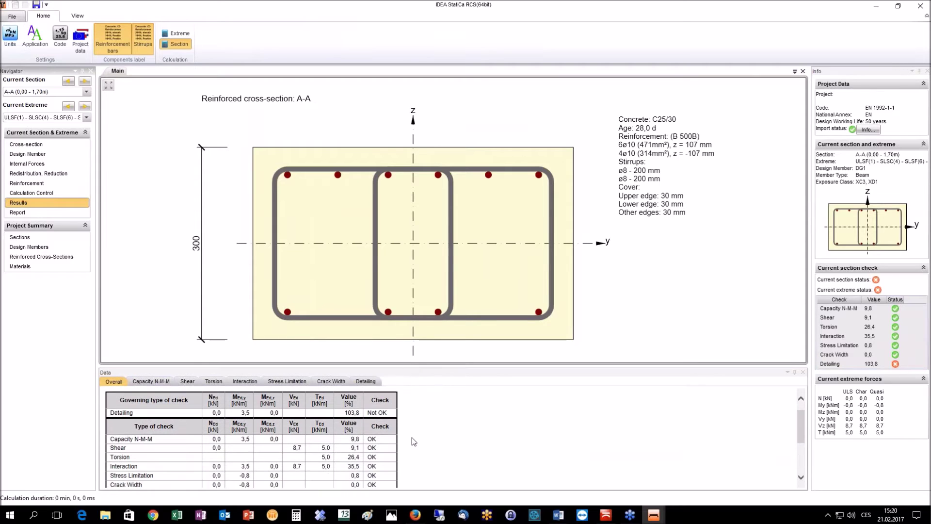
{"action": "left_click", "coordinate": [366, 381]}
{"action": "scroll", "coordinate": [427, 411], "scroll_direction": "down", "scroll_amount": 5}
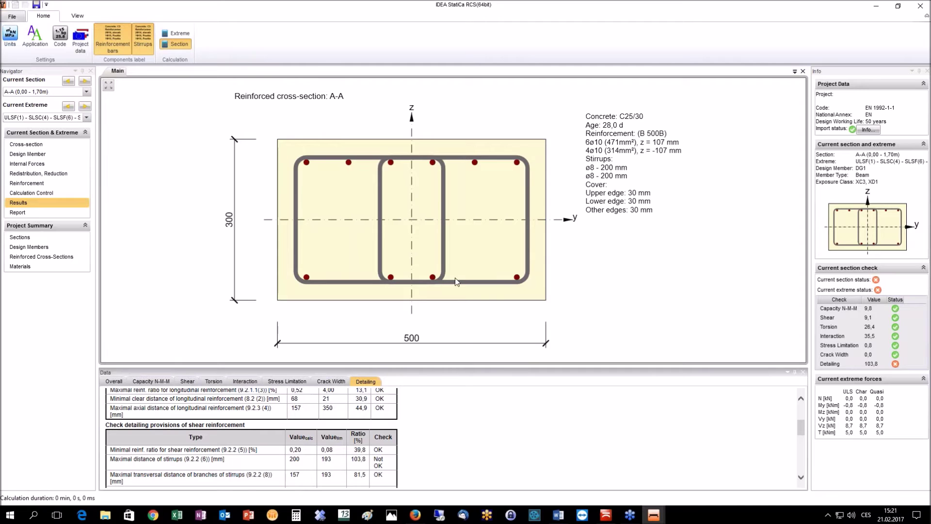
Set the stirrup distance in section A-A's rectangular reinforcement layout to 0.175 m
{"action": "left_click", "coordinate": [23, 184]}
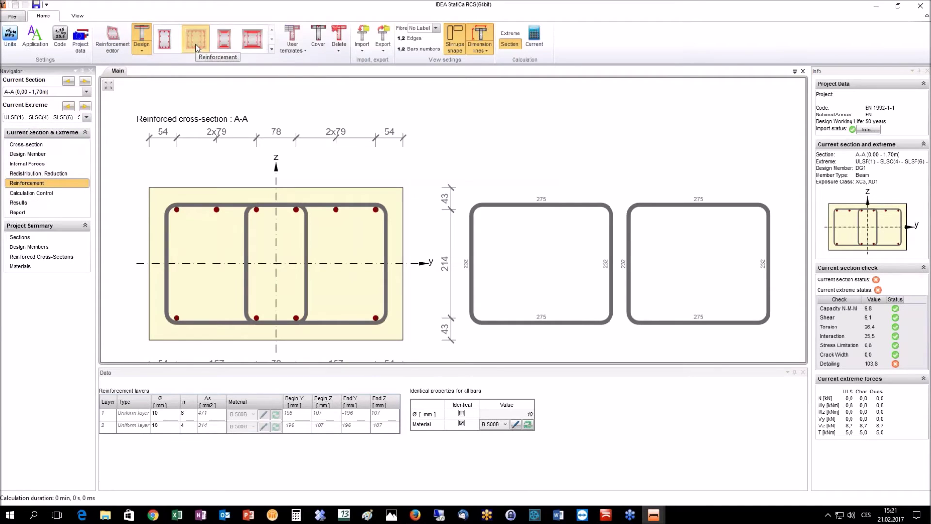
{"action": "left_click", "coordinate": [194, 42]}
{"action": "left_click", "coordinate": [447, 296]}
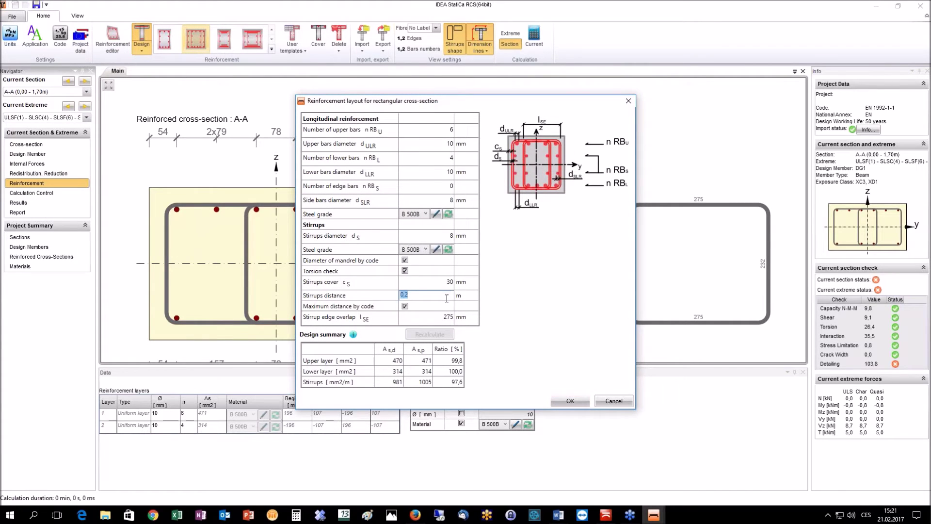
{"action": "type", "text": "0,175"}
{"action": "key", "text": "Return"}
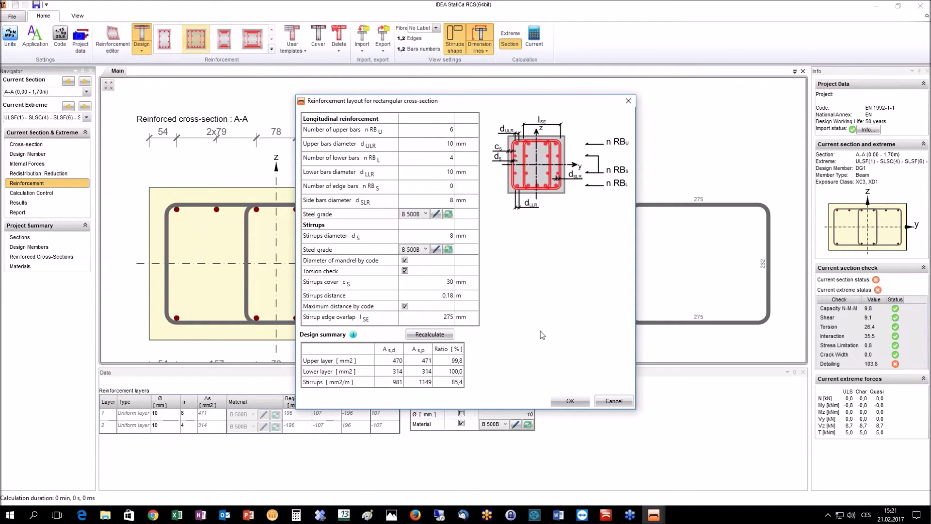
{"action": "left_click", "coordinate": [567, 400]}
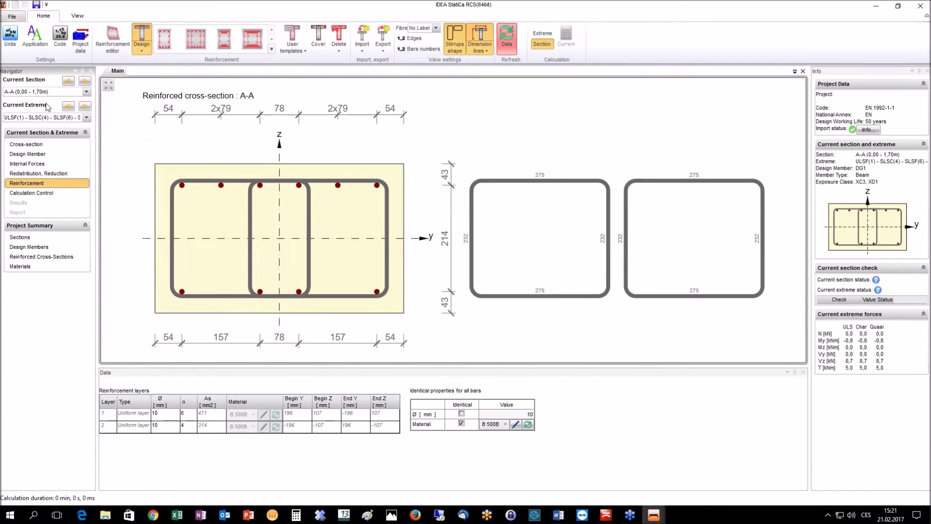
Set the spacing of both stirrups in section B-B (1.70 - 4.30 m) to 175 mm
{"action": "left_click", "coordinate": [35, 95]}
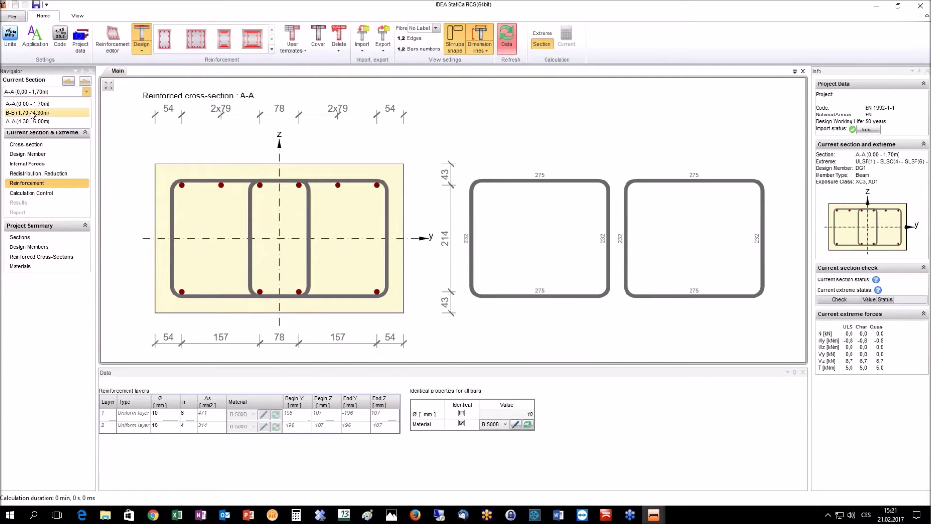
{"action": "left_click", "coordinate": [32, 112]}
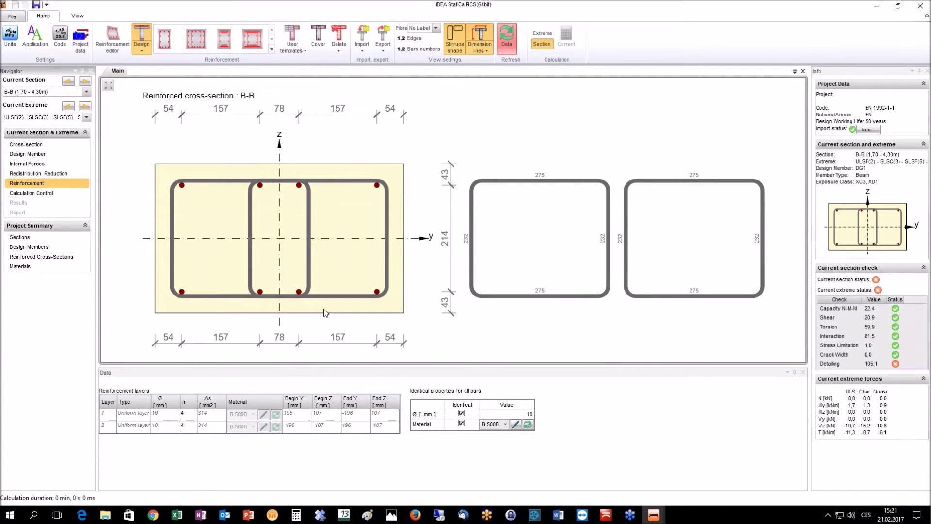
{"action": "left_click", "coordinate": [332, 297]}
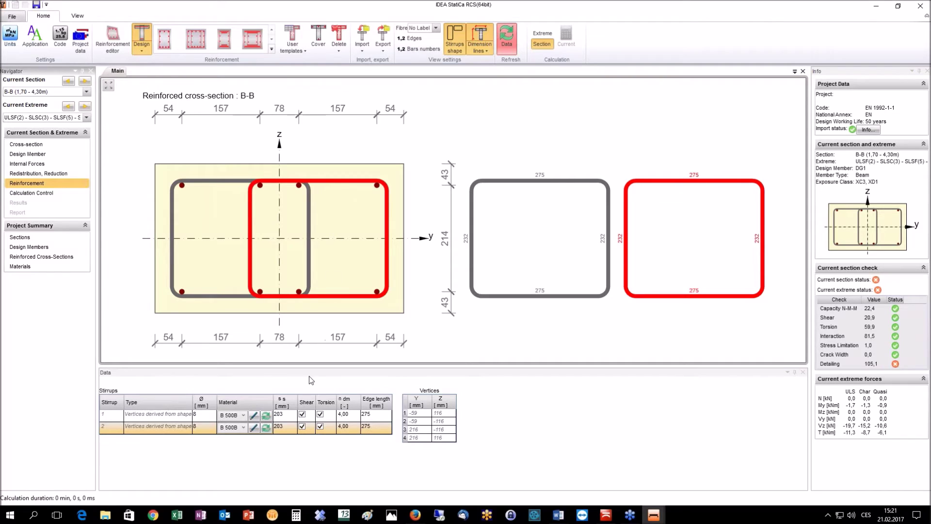
{"action": "left_click", "coordinate": [284, 414]}
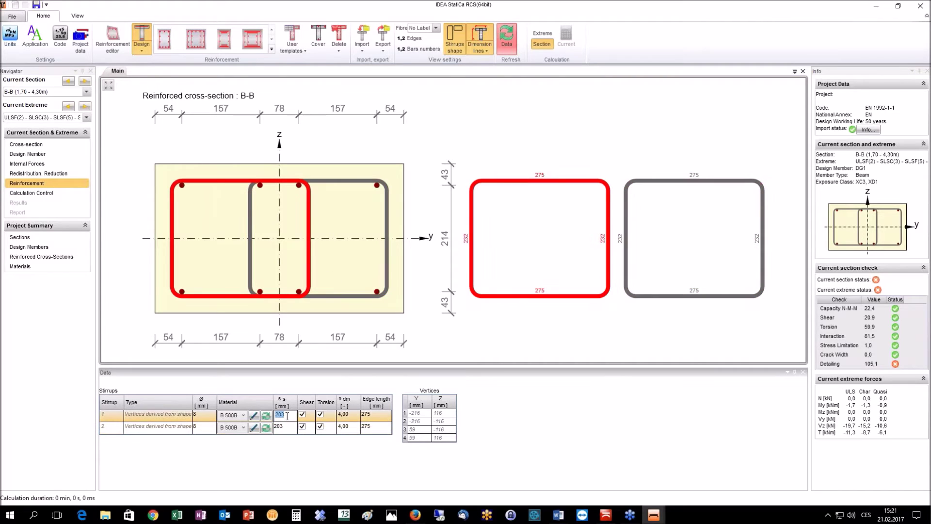
{"action": "type", "text": "1750"}
{"action": "left_click", "coordinate": [286, 427]}
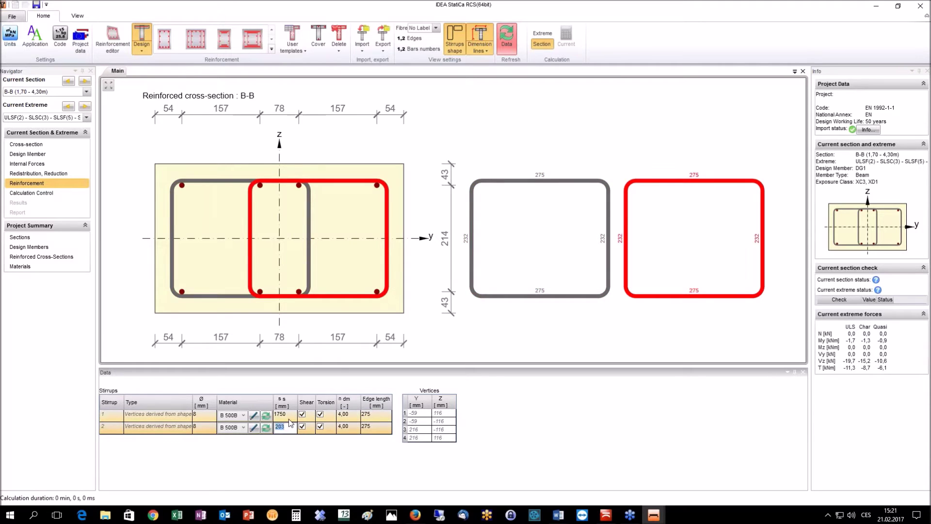
{"action": "left_click", "coordinate": [286, 415]}
{"action": "type", "text": "175"}
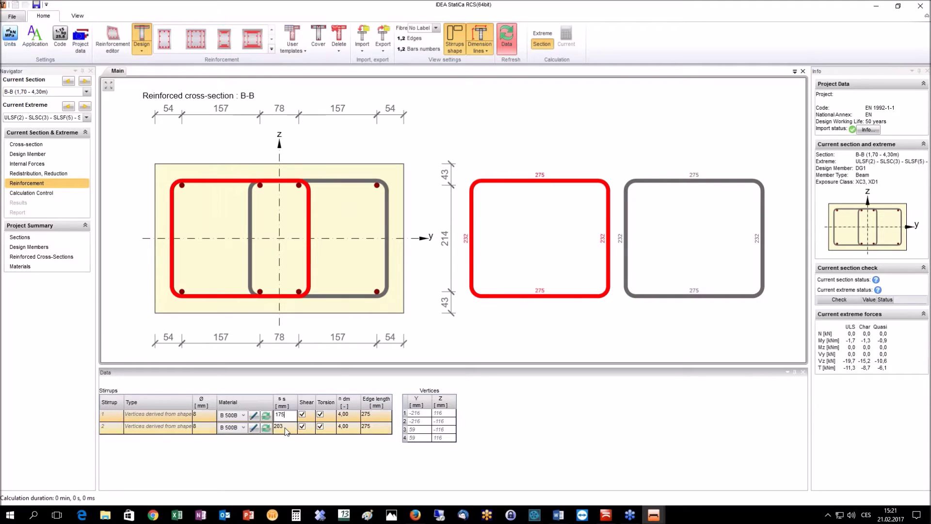
{"action": "left_click", "coordinate": [286, 427]}
{"action": "type", "text": "17"}
{"action": "key", "text": "Return"}
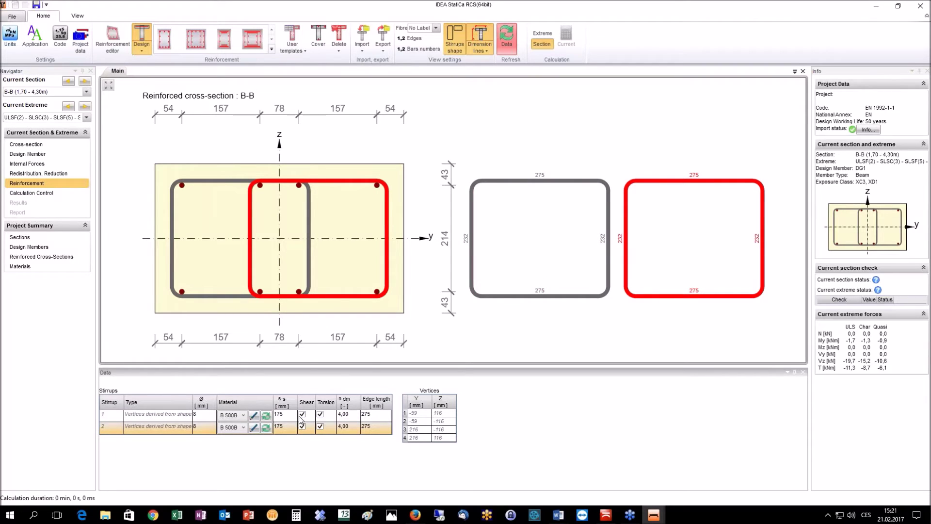
Refresh the reinforcement data and recalculate the checks for all sections
{"action": "left_click", "coordinate": [507, 41]}
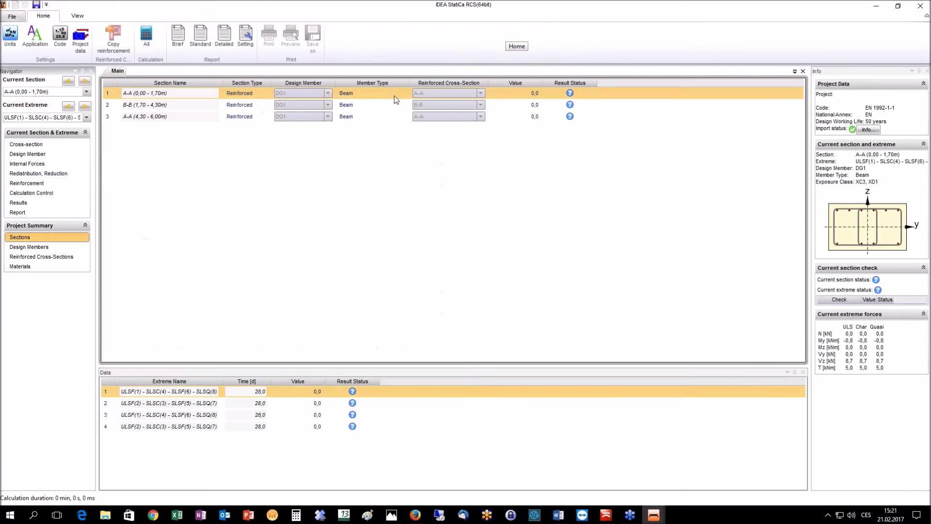
{"action": "left_click", "coordinate": [146, 36]}
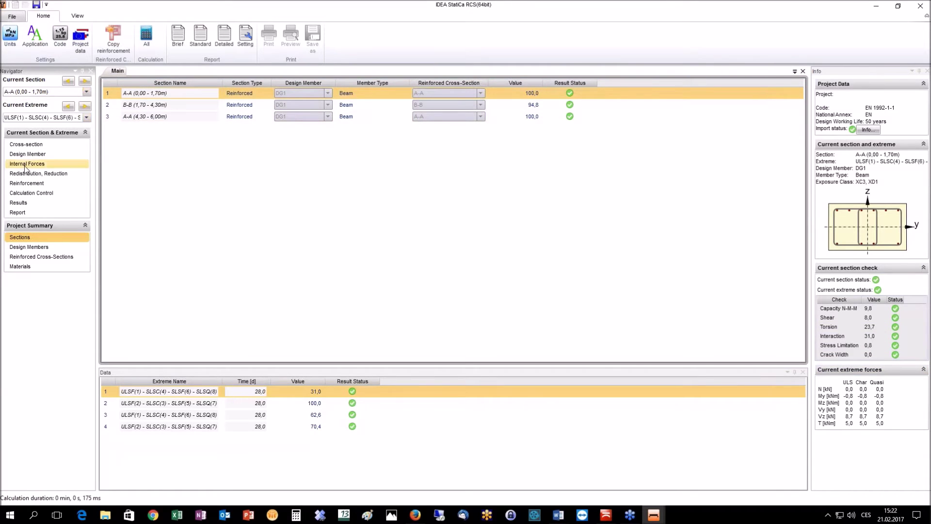
Export section A-A's reinforcement drawing to the Documents folder as the DXF file "Reinforced cross-section", in meters with dimensions
{"action": "left_click", "coordinate": [23, 184]}
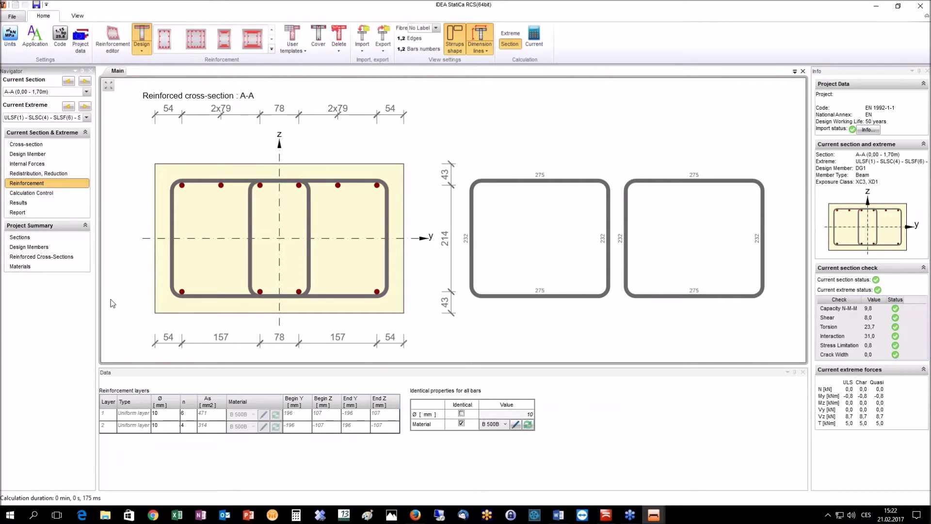
{"action": "right_click", "coordinate": [336, 225]}
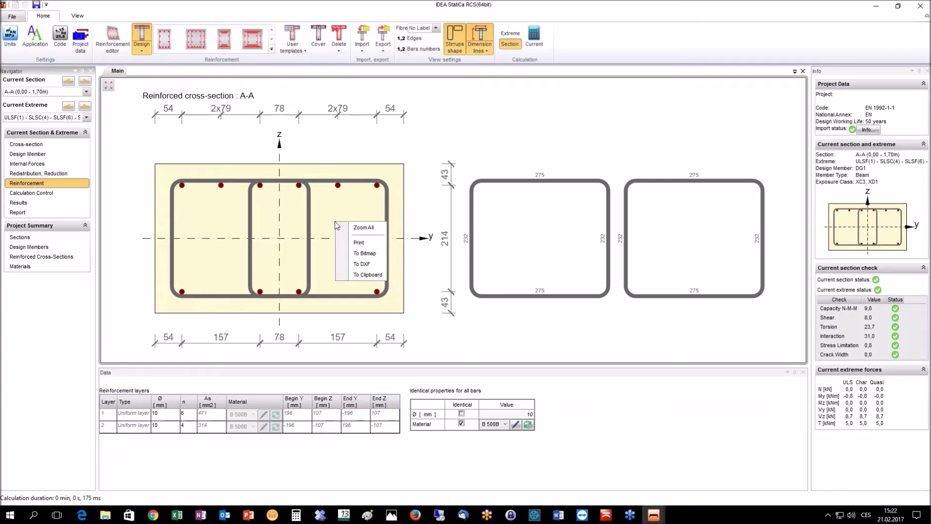
{"action": "left_click", "coordinate": [363, 264]}
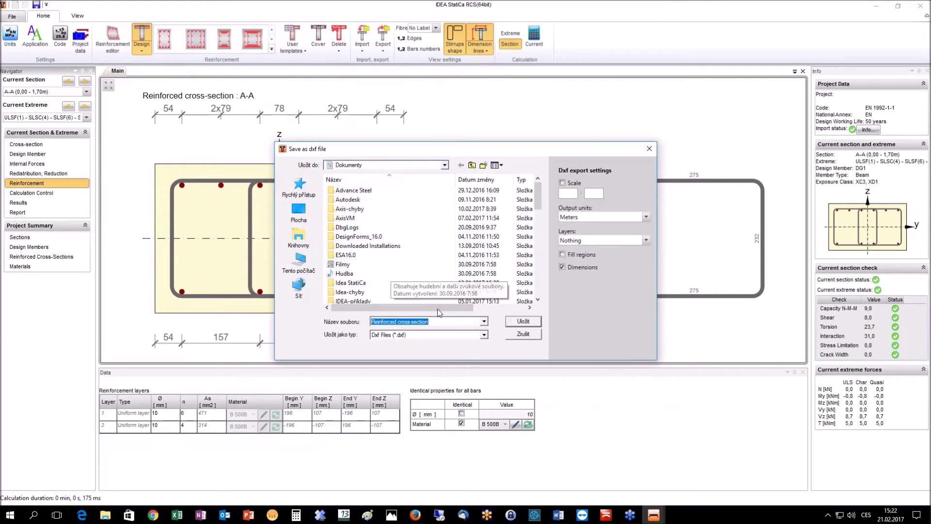
{"action": "left_click", "coordinate": [523, 322]}
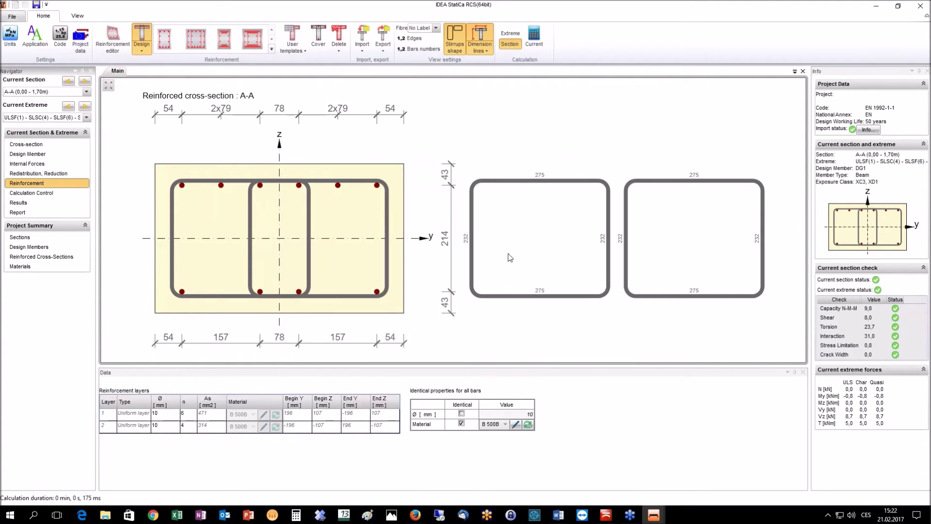
Launch DWG TrueView from the desktop and open Reinforced cross-section.dxf from the Documents folder to inspect the exported drawing
{"action": "left_click", "coordinate": [876, 7]}
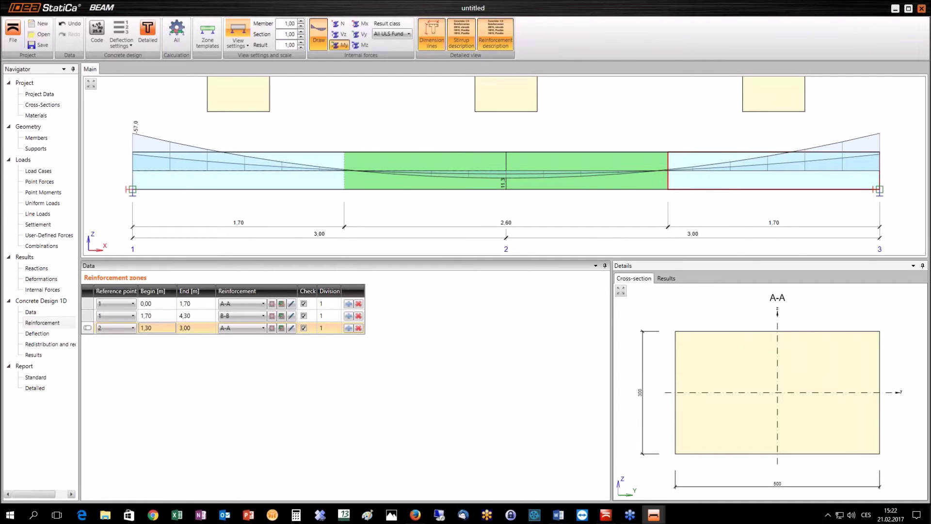
{"action": "key", "text": "super+d"}
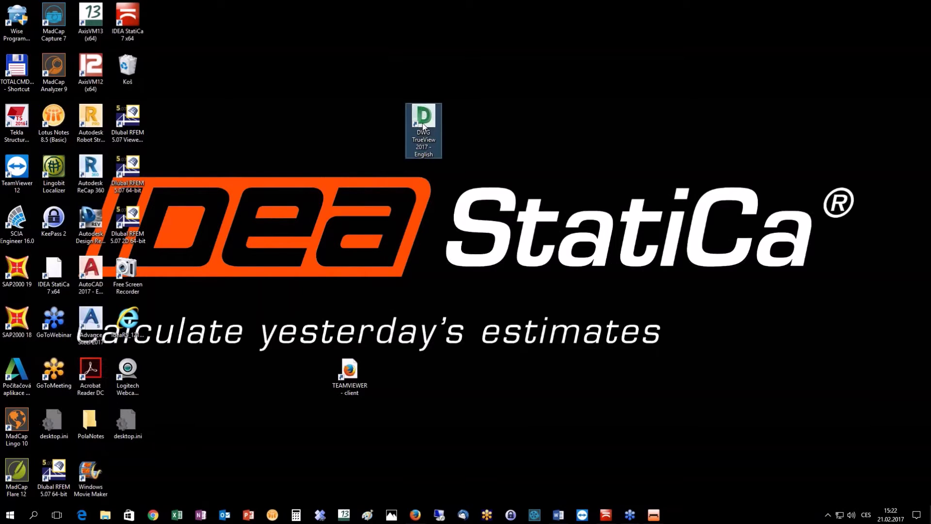
{"action": "double_click", "coordinate": [423, 126]}
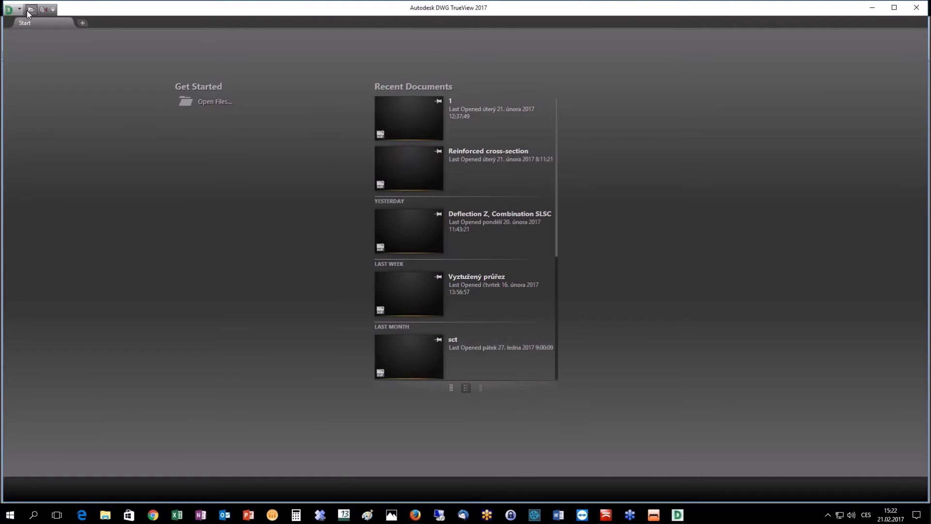
{"action": "left_click", "coordinate": [218, 101]}
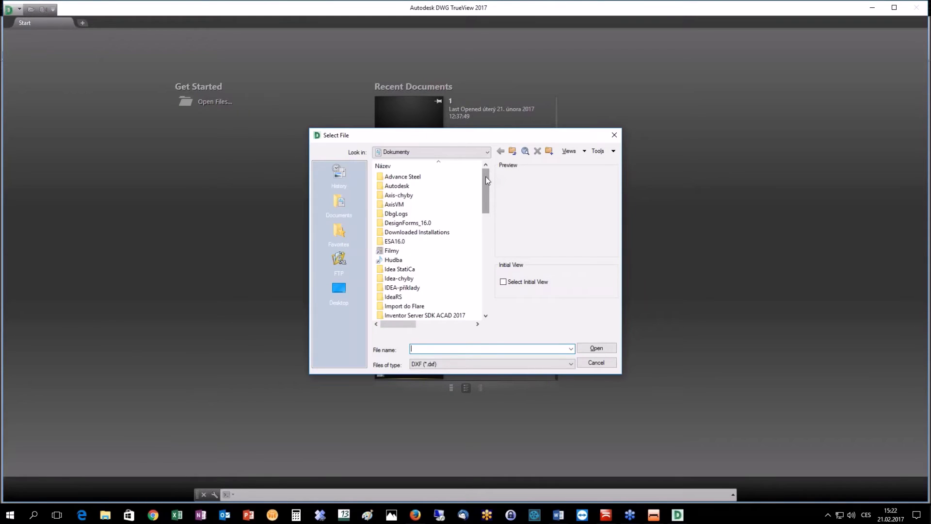
{"action": "left_click_drag", "start_coordinate": [486, 179], "coordinate": [485, 291]}
{"action": "left_click", "coordinate": [429, 315]}
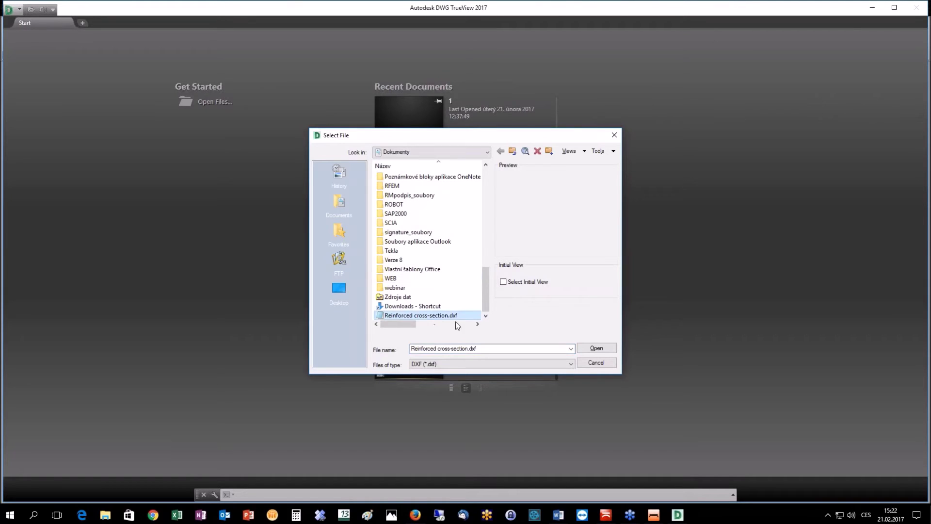
{"action": "left_click", "coordinate": [596, 348]}
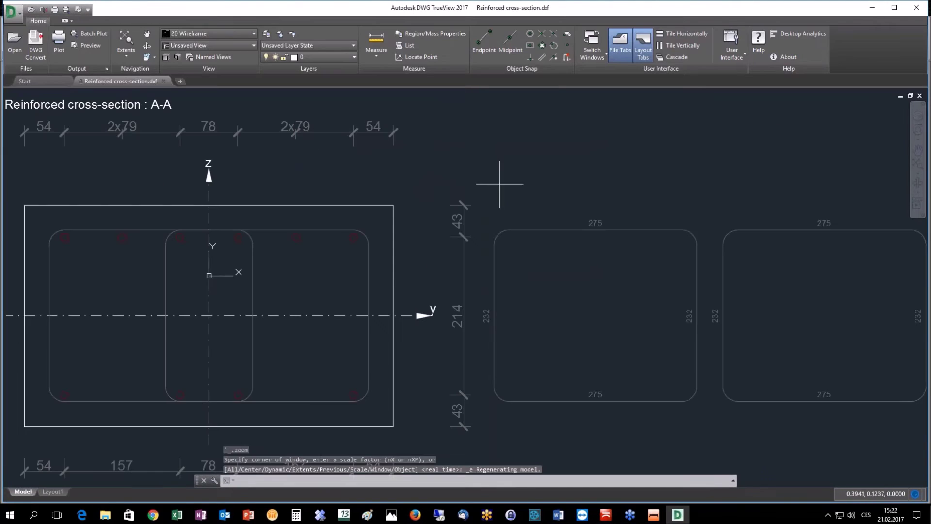
{"action": "scroll", "coordinate": [495, 191], "scroll_direction": "up", "scroll_amount": 2}
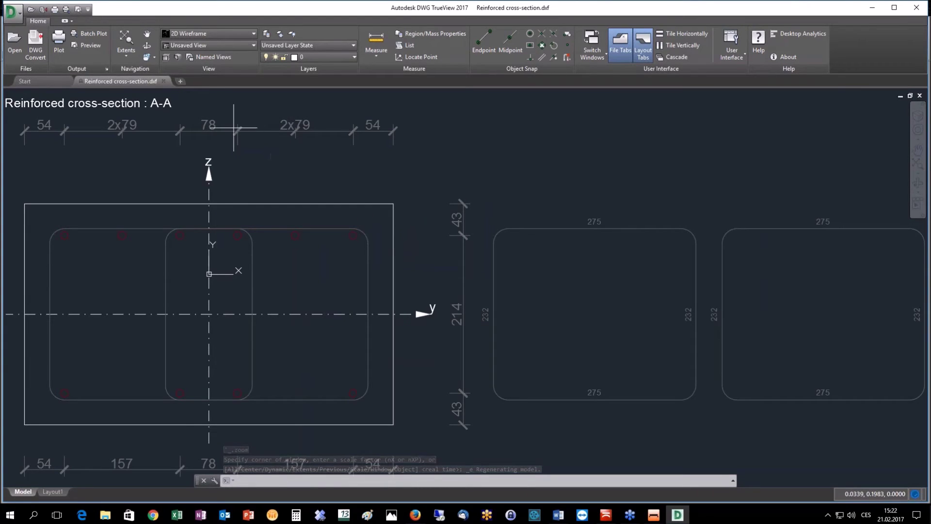
Switch back to IDEA StatiCa RCS and close it to return to the beam project
{"action": "mouse_move", "coordinate": [655, 518]}
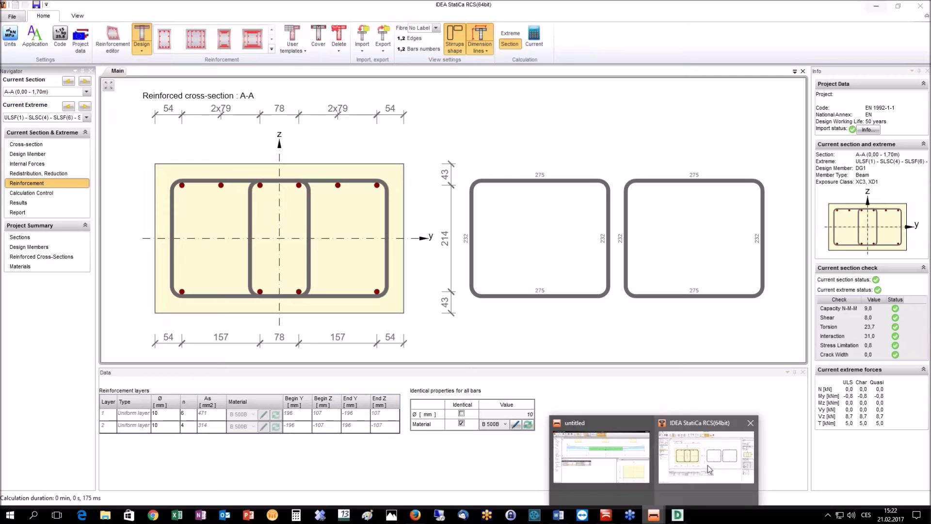
{"action": "left_click", "coordinate": [709, 469]}
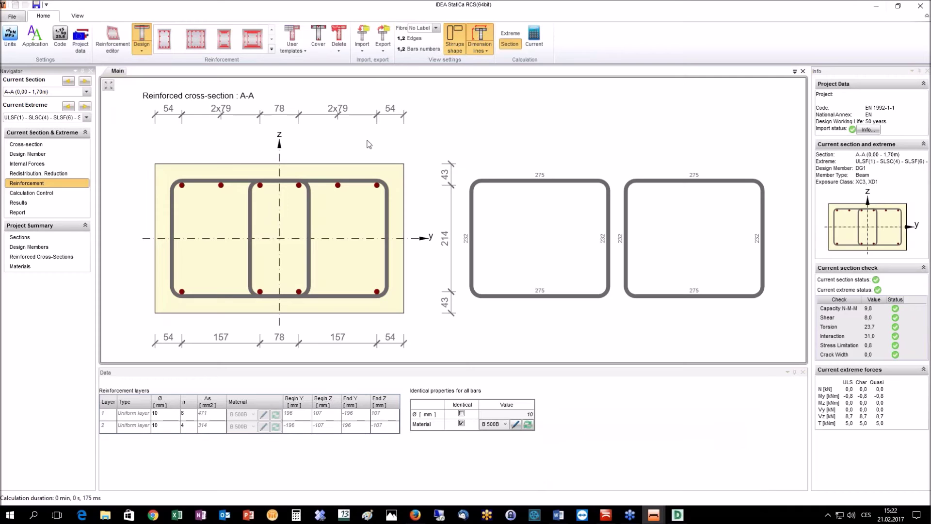
{"action": "left_click", "coordinate": [922, 8]}
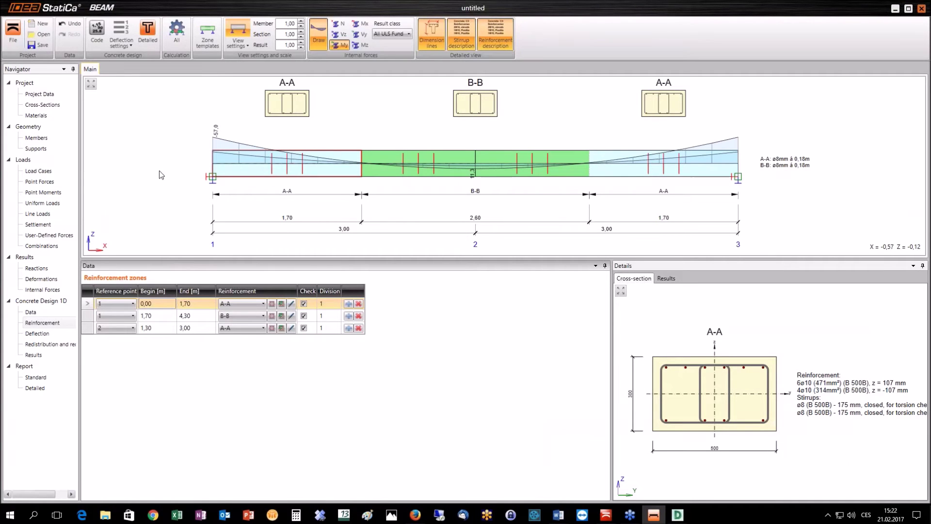
Calculate the beam from the deflection settings and display the deflection check diagram in the concrete design results
{"action": "left_click", "coordinate": [32, 336]}
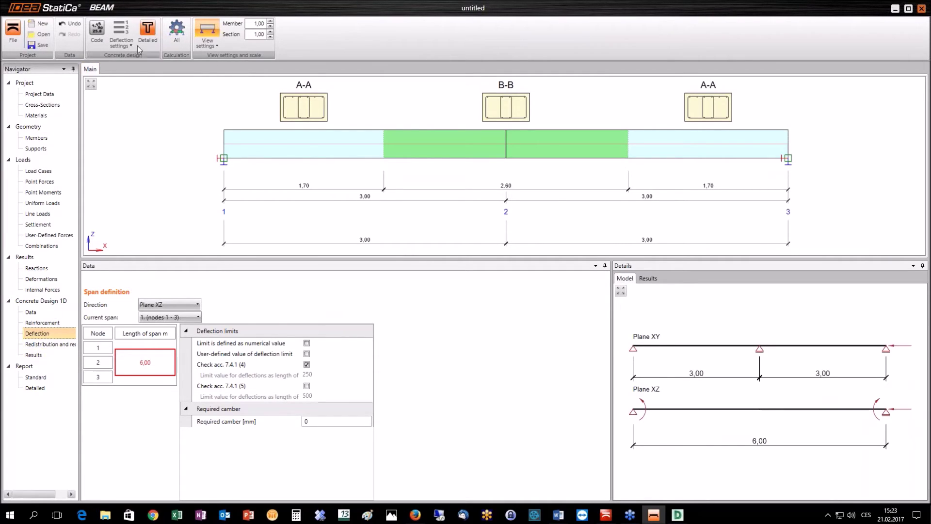
{"action": "left_click", "coordinate": [178, 32]}
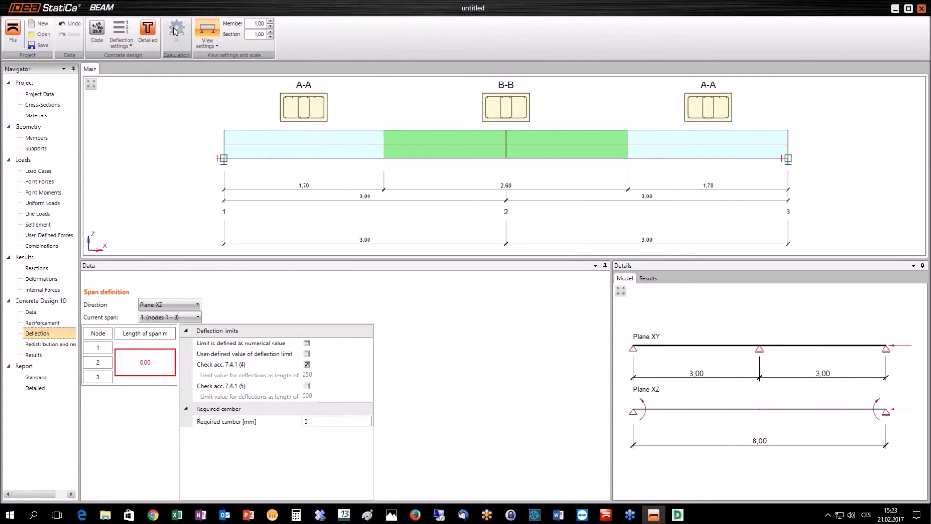
{"action": "left_click", "coordinate": [29, 356]}
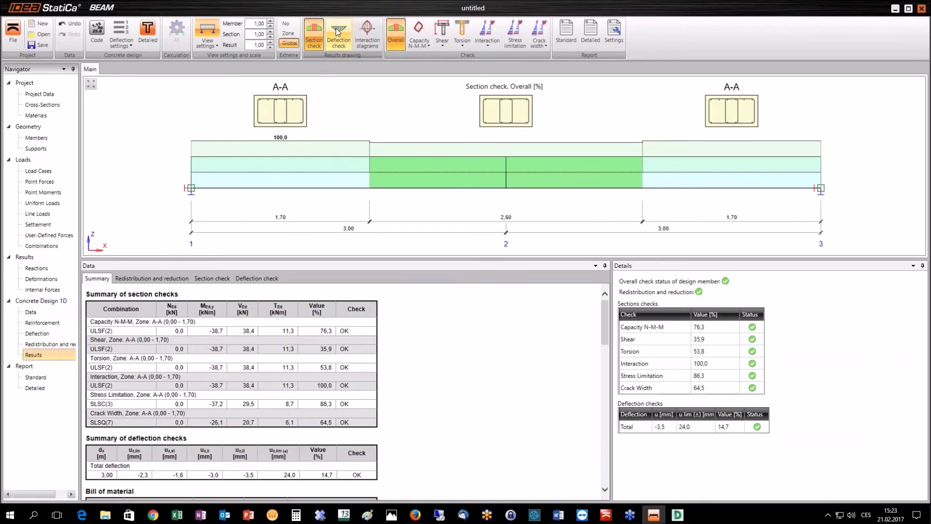
{"action": "left_click", "coordinate": [339, 34]}
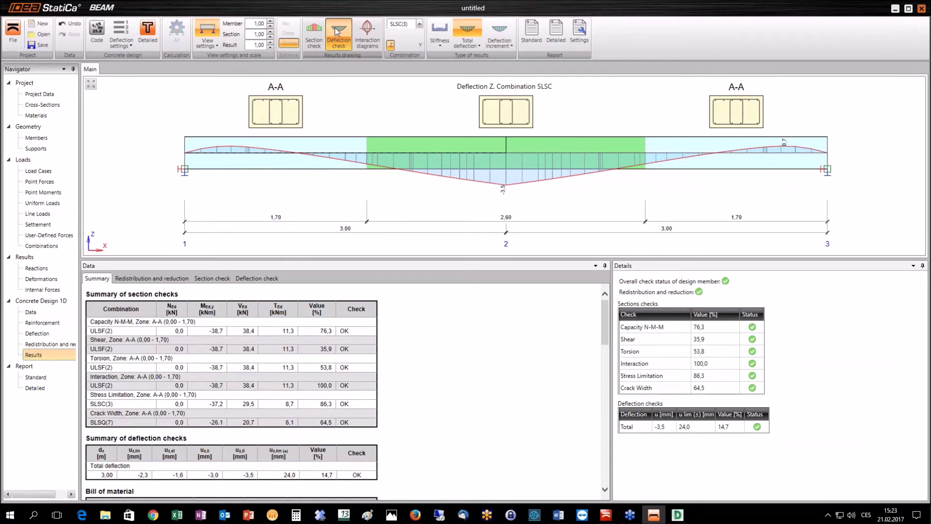
Review the available deflection result types with Total kept selected, and examine the section and deflection check tables
{"action": "left_click", "coordinate": [466, 39]}
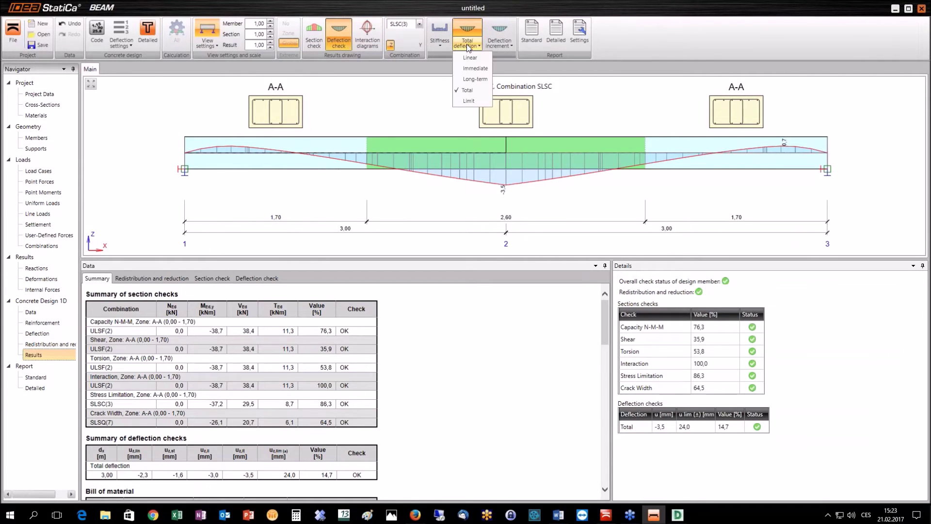
{"action": "left_click", "coordinate": [465, 91]}
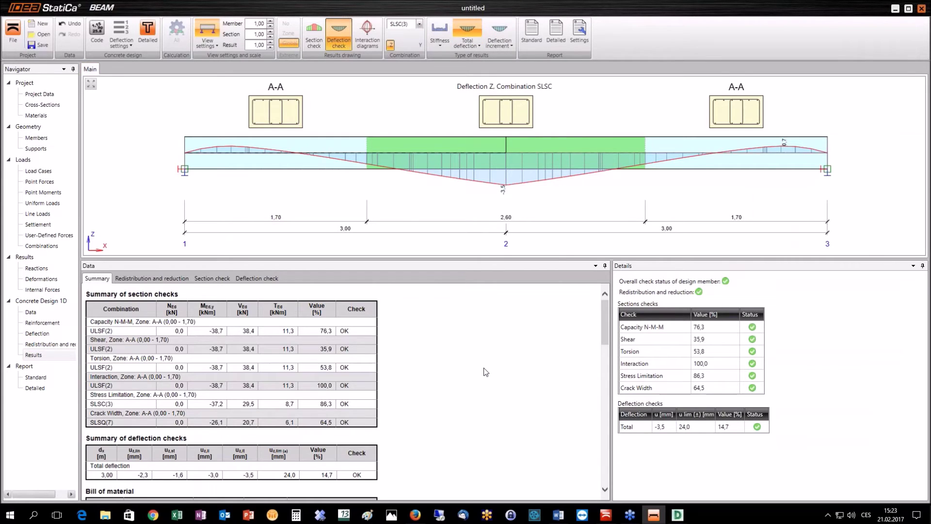
{"action": "left_click", "coordinate": [210, 280]}
{"action": "left_click", "coordinate": [252, 279]}
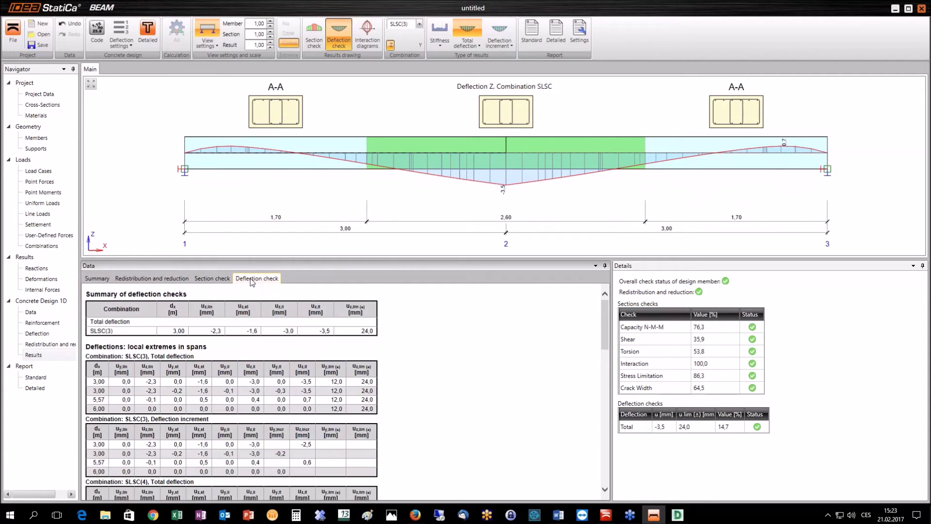
{"action": "scroll", "coordinate": [452, 336], "scroll_direction": "down", "scroll_amount": 2}
{"action": "scroll", "coordinate": [456, 344], "scroll_direction": "up", "scroll_amount": 2}
Generate the standard report and the detailed report of the beam project, and browse through their contents
{"action": "left_click", "coordinate": [36, 377]}
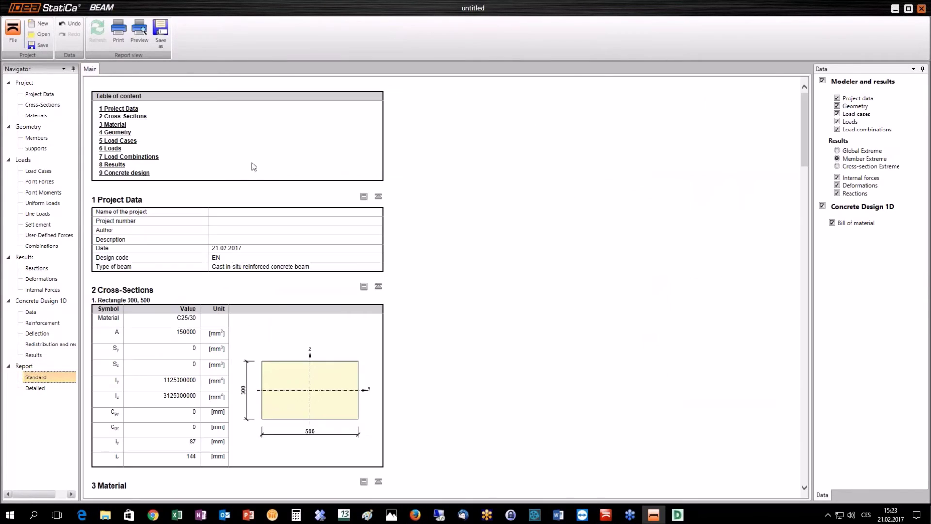
{"action": "scroll", "coordinate": [479, 175], "scroll_direction": "down", "scroll_amount": 6}
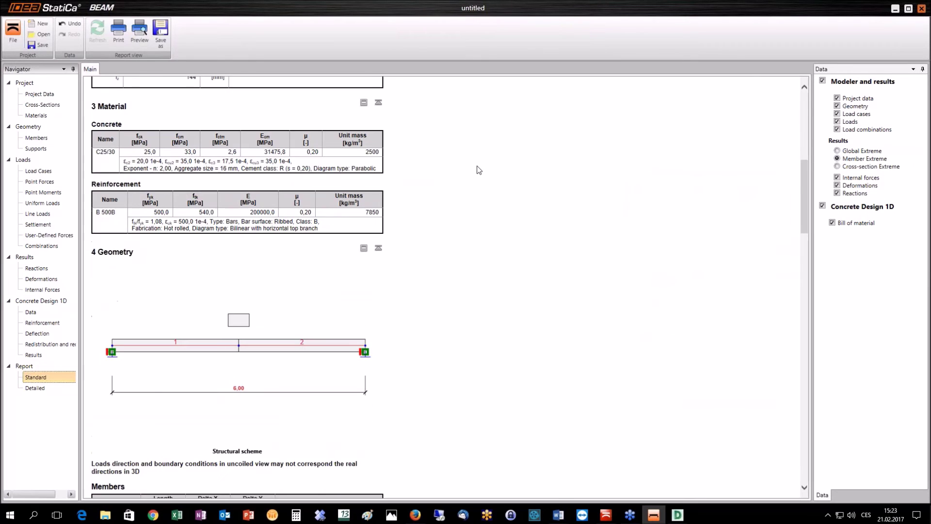
{"action": "scroll", "coordinate": [479, 171], "scroll_direction": "down", "scroll_amount": 6}
{"action": "scroll", "coordinate": [474, 172], "scroll_direction": "up", "scroll_amount": 12}
{"action": "scroll", "coordinate": [474, 173], "scroll_direction": "down", "scroll_amount": 7}
{"action": "scroll", "coordinate": [475, 175], "scroll_direction": "down", "scroll_amount": 20}
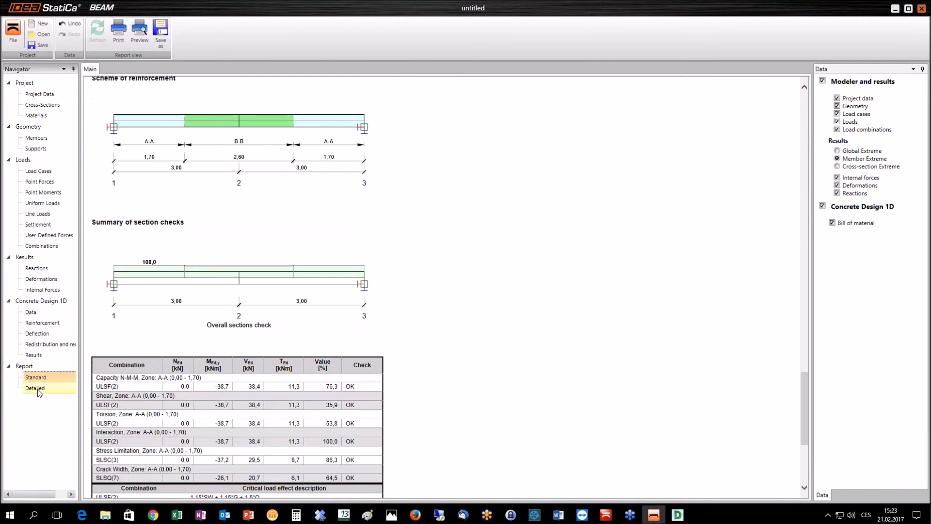
{"action": "left_click", "coordinate": [38, 389]}
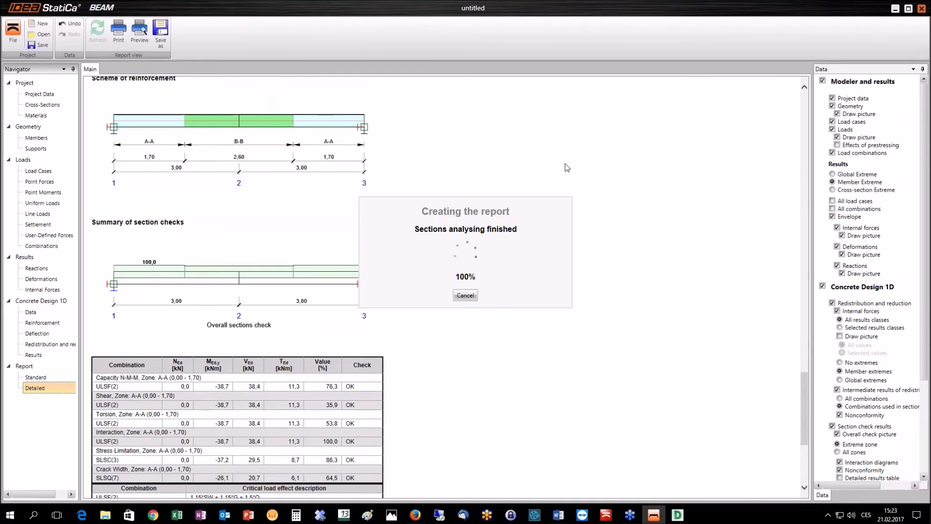
{"action": "left_click_drag", "start_coordinate": [801, 90], "coordinate": [809, 469]}
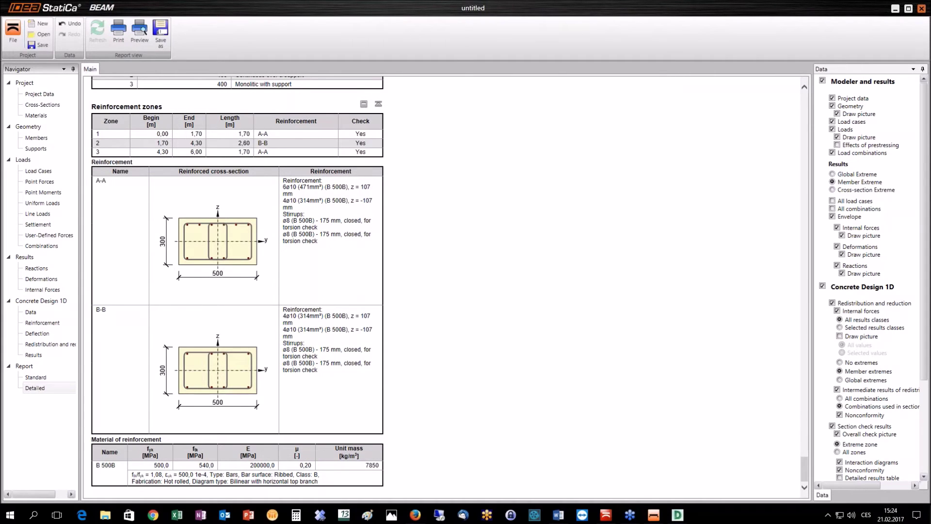
Switch to the IDEA StatiCa launcher, start the Corbel/Bracket application for concrete and create a new project
{"action": "left_click", "coordinate": [606, 516]}
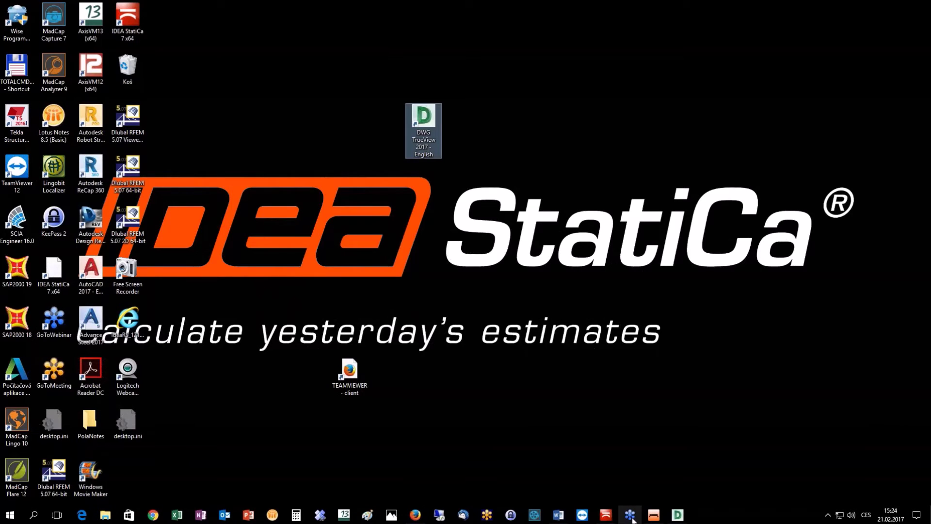
{"action": "left_click", "coordinate": [605, 517]}
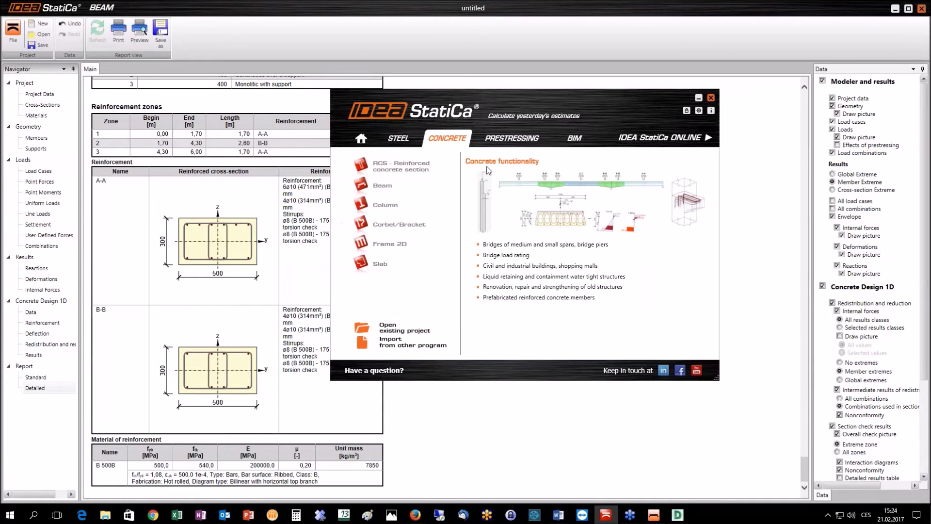
{"action": "left_click", "coordinate": [369, 225]}
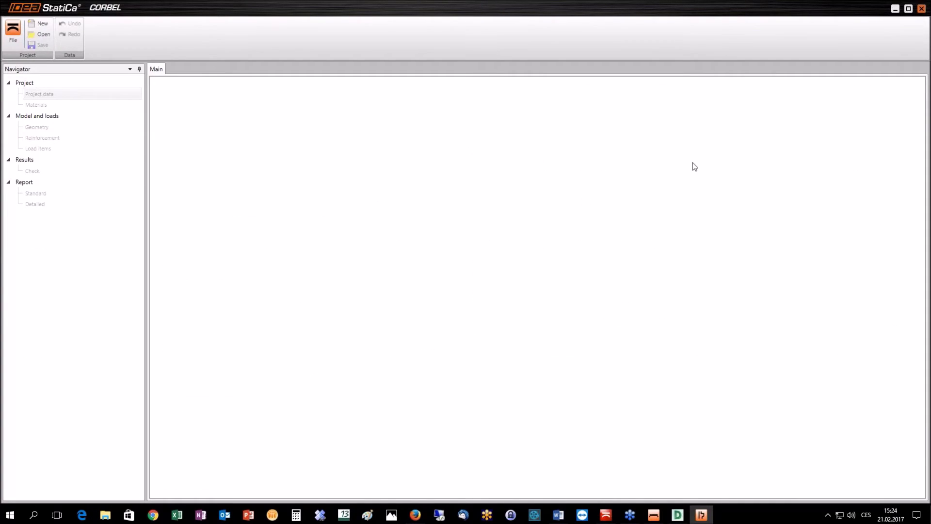
{"action": "left_click", "coordinate": [34, 25]}
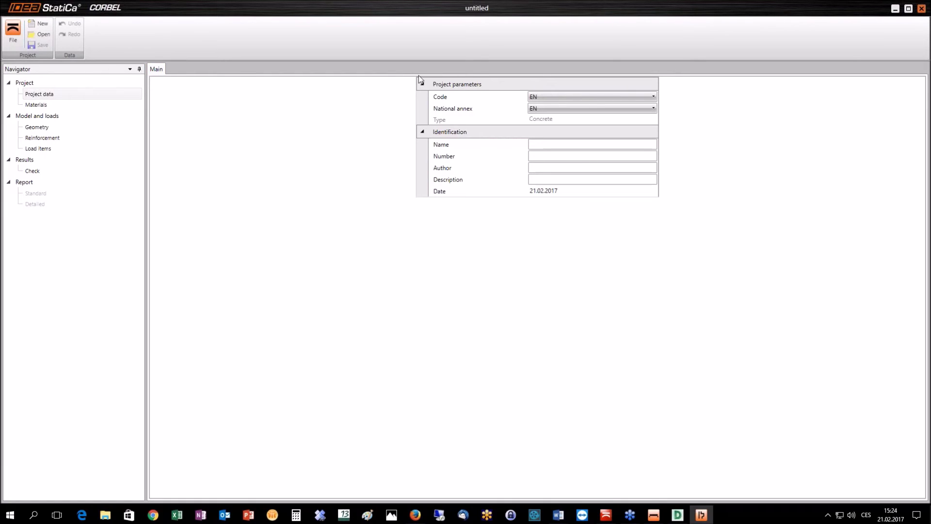
Review the new corbel project's code parameters and its concrete and reinforcement materials
{"action": "left_click", "coordinate": [67, 101]}
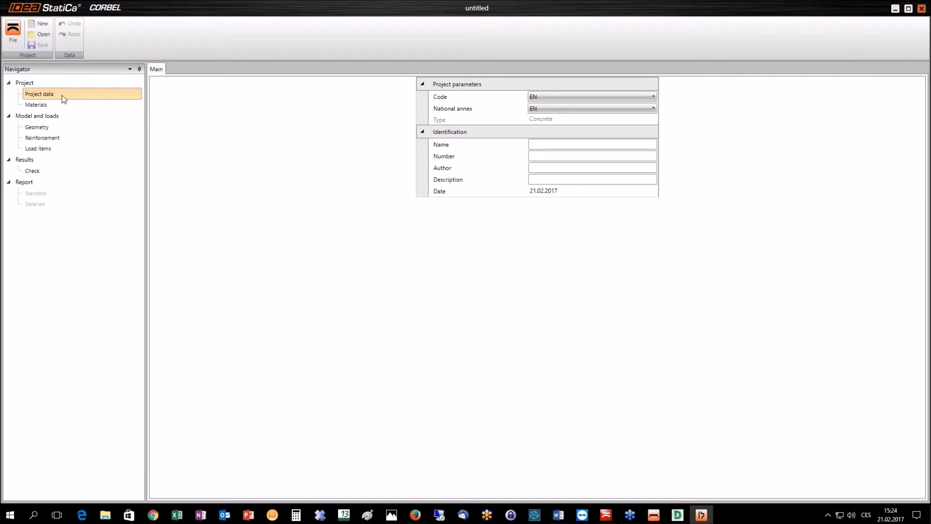
{"action": "left_click", "coordinate": [55, 106]}
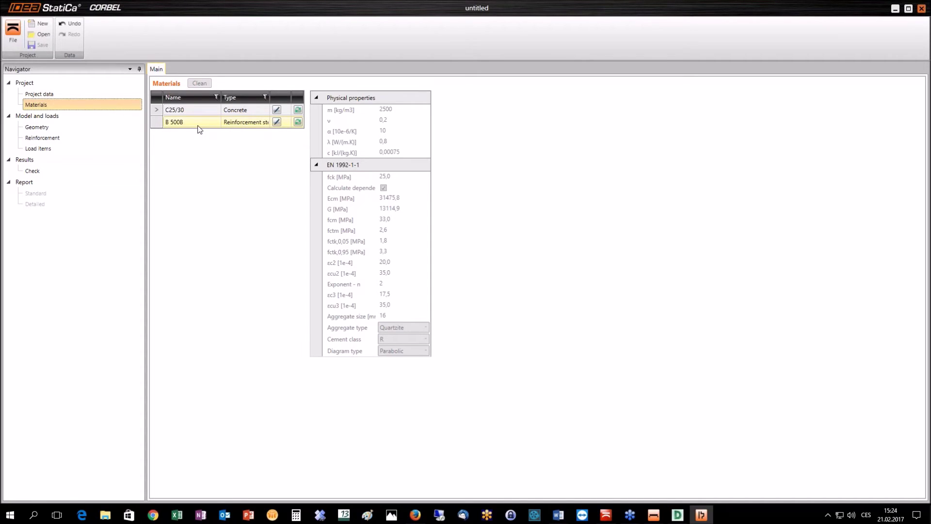
Set the column's rectangular cross-section to 800 mm high and 800 mm wide in the corbel geometry
{"action": "left_click", "coordinate": [34, 129]}
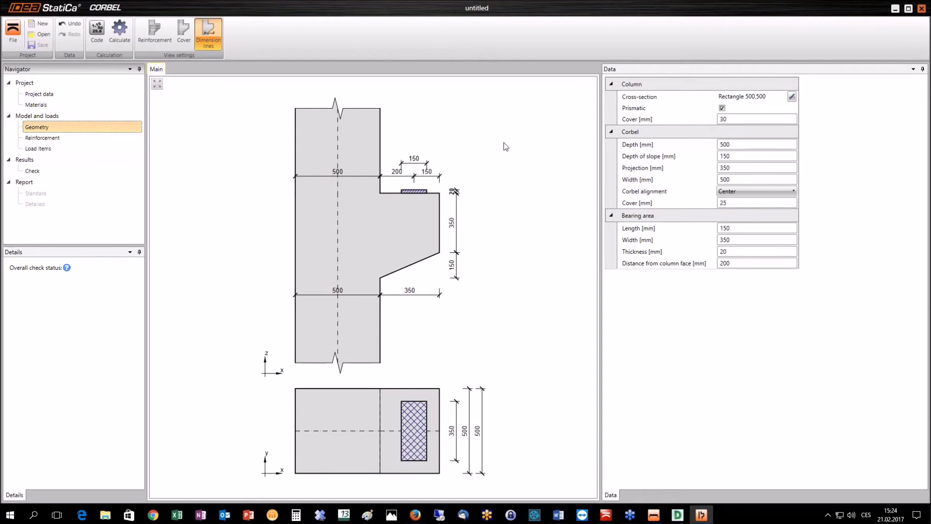
{"action": "left_click", "coordinate": [792, 98]}
{"action": "left_click", "coordinate": [298, 182]}
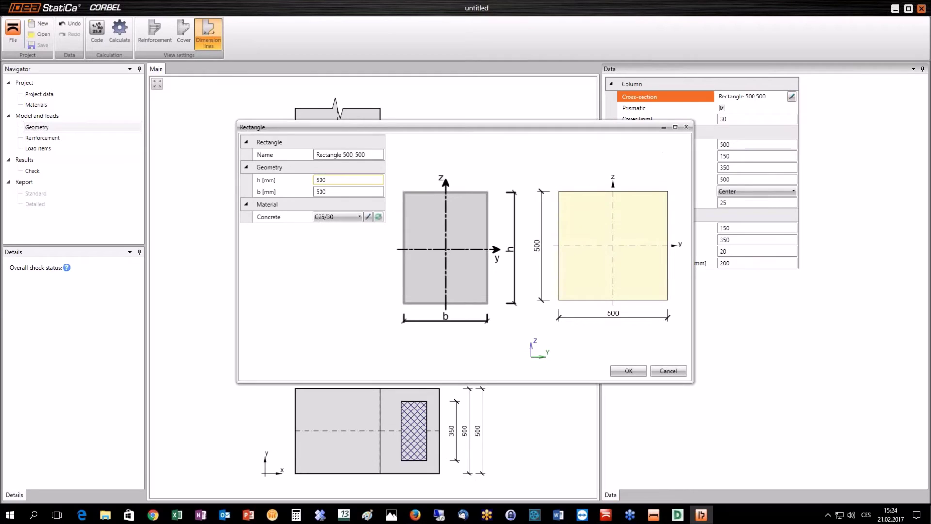
{"action": "type", "text": "800"}
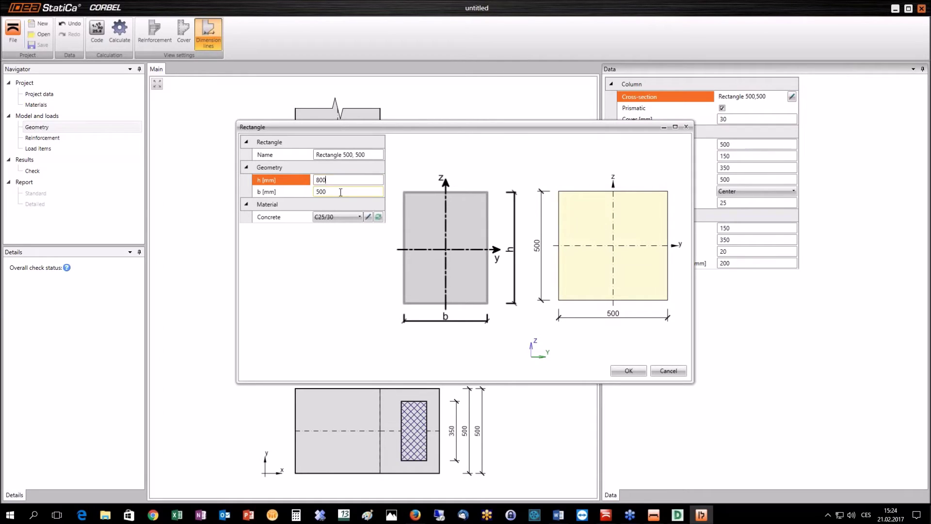
{"action": "left_click", "coordinate": [326, 192]}
{"action": "type", "text": "800"}
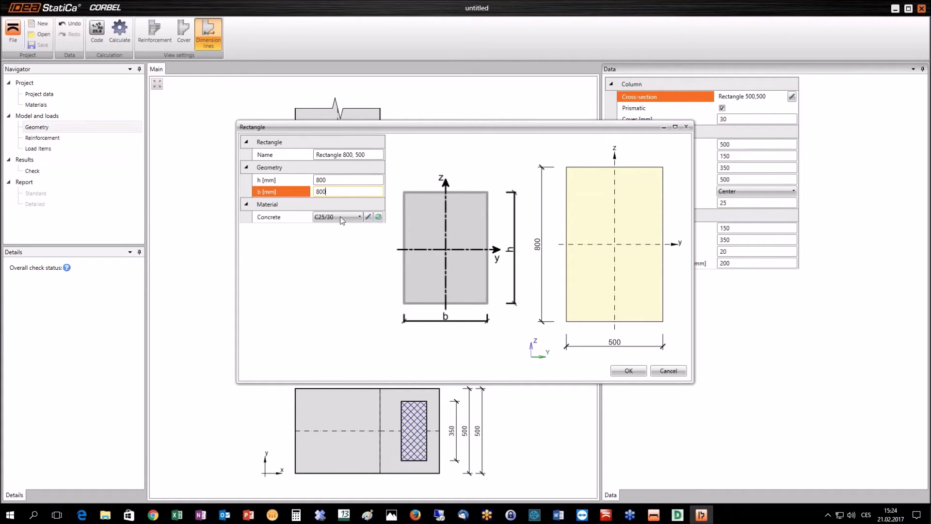
{"action": "left_click", "coordinate": [628, 371]}
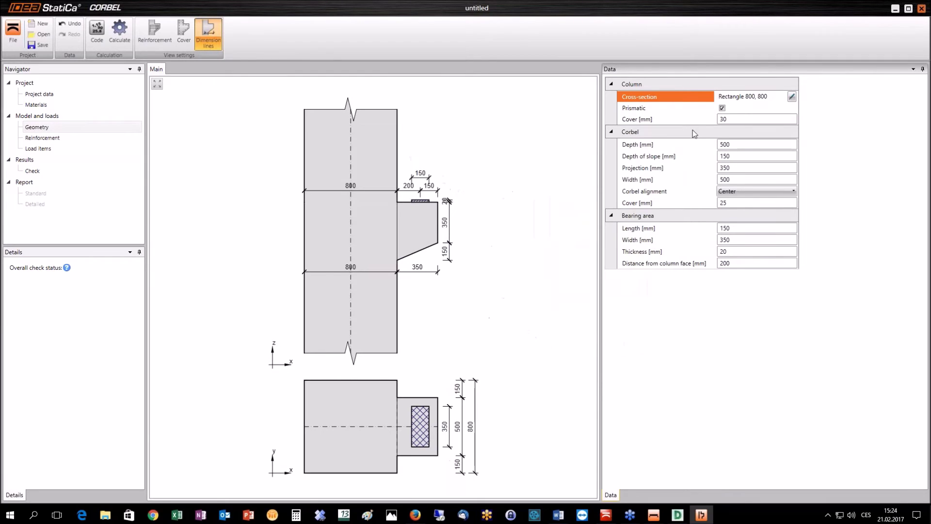
Make the column non-prismatic and set the height of the cross-section above the corbel to 600 mm
{"action": "left_click", "coordinate": [723, 107]}
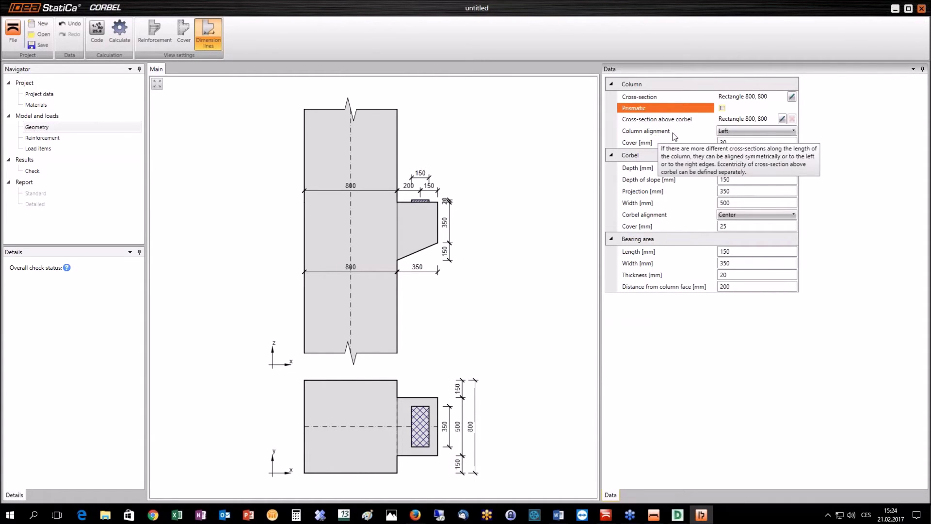
{"action": "left_click", "coordinate": [782, 119]}
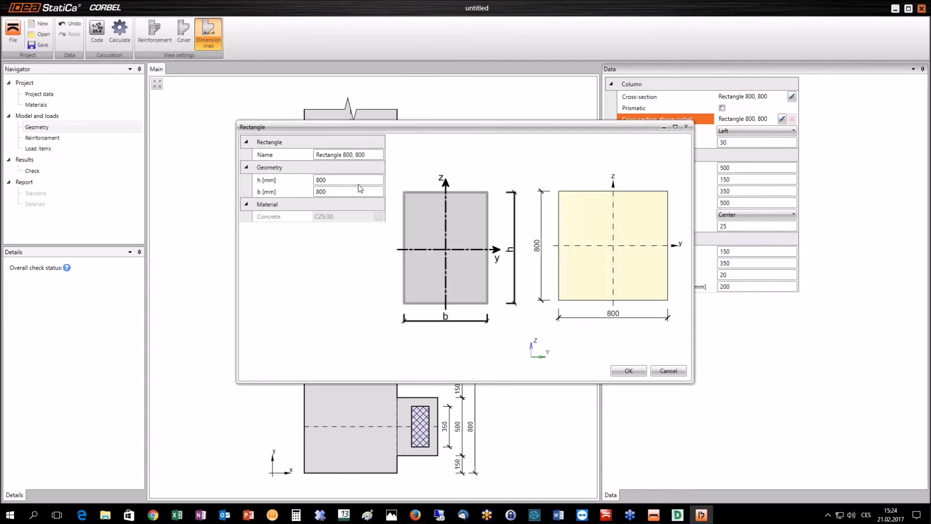
{"action": "left_click", "coordinate": [347, 183]}
{"action": "type", "text": "600"}
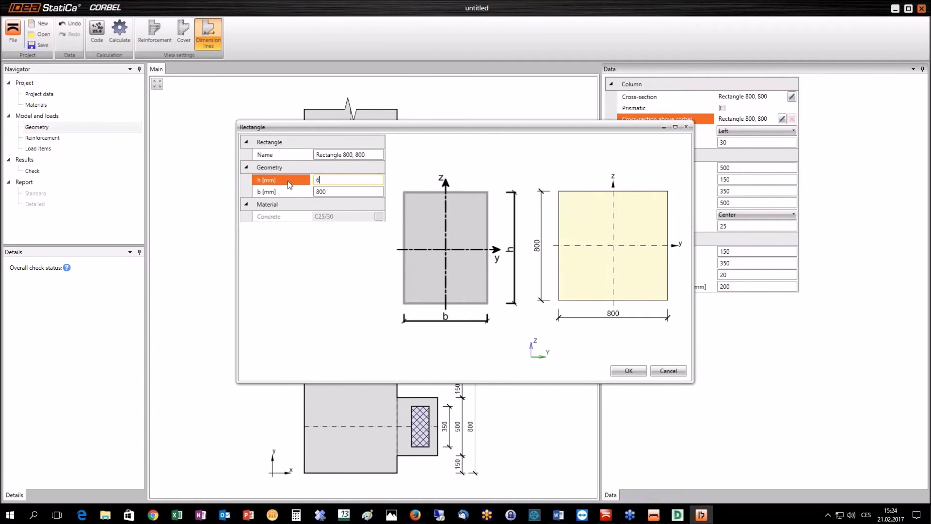
{"action": "left_click", "coordinate": [628, 371]}
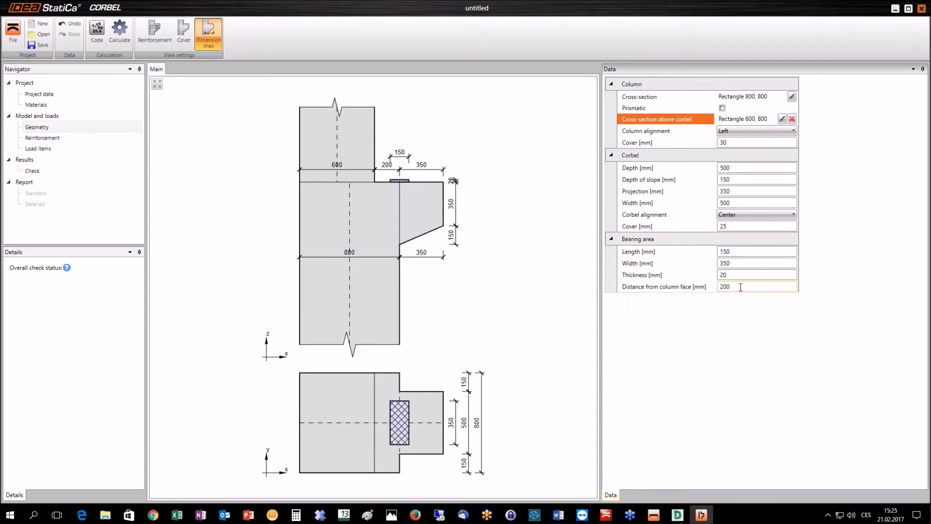
Set the bearing area's distance from the column face to 400 mm
{"action": "left_click_drag", "start_coordinate": [741, 287], "coordinate": [722, 285]}
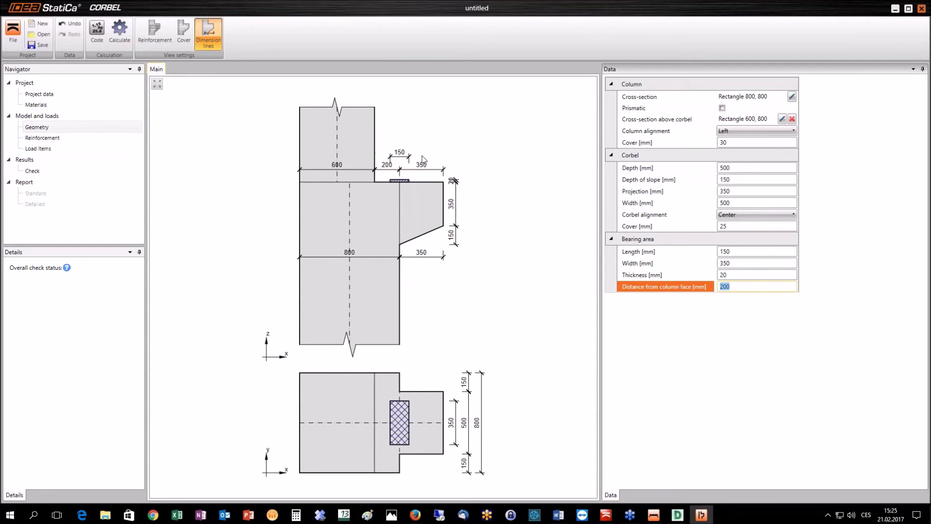
{"action": "type", "text": "4"}
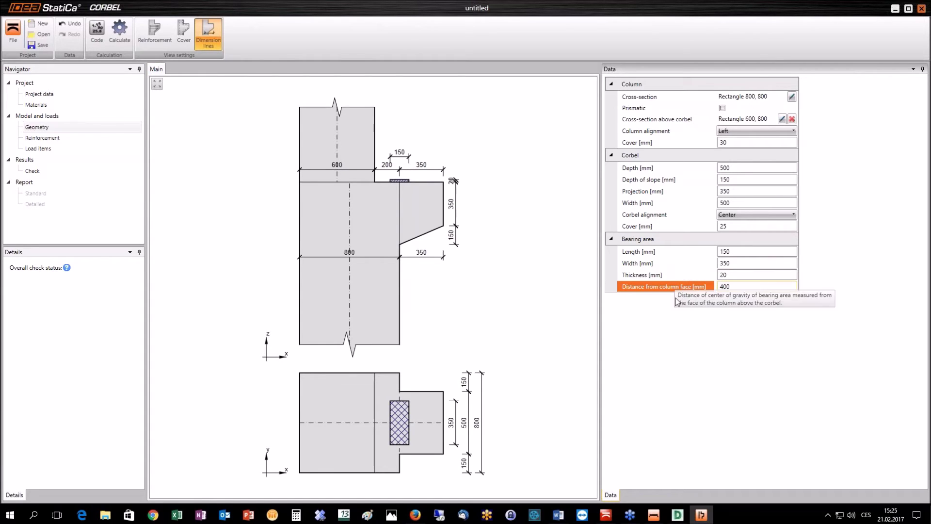
{"action": "key", "text": "Return"}
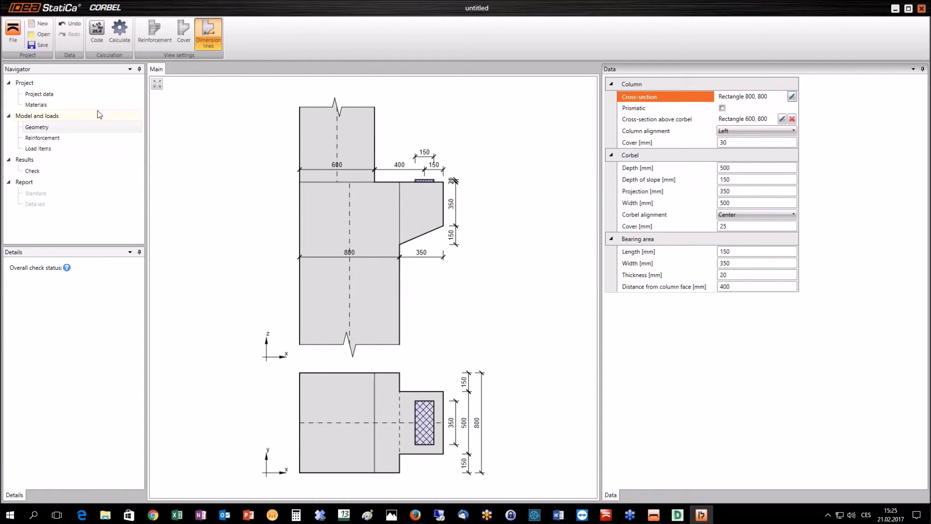
Examine the corbel reinforcement parameters for the primary space looped bars, primary framing bars, vertical stirrups and horizontal stirrups
{"action": "left_click", "coordinate": [47, 138]}
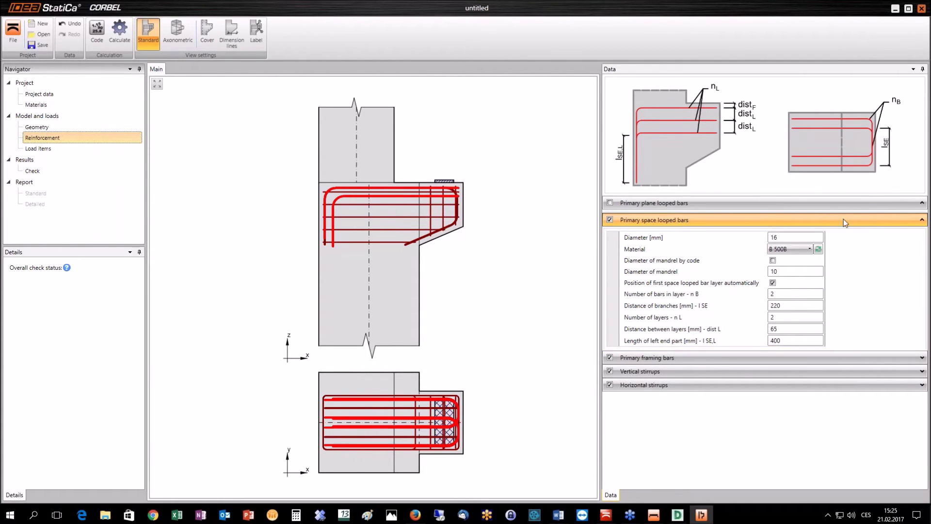
{"action": "left_click", "coordinate": [711, 220]}
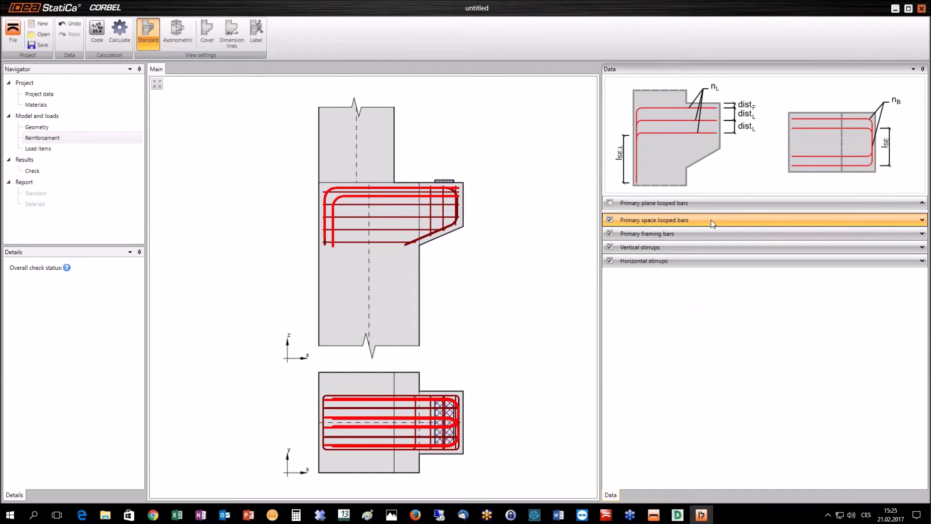
{"action": "left_click", "coordinate": [712, 219]}
{"action": "left_click", "coordinate": [824, 232]}
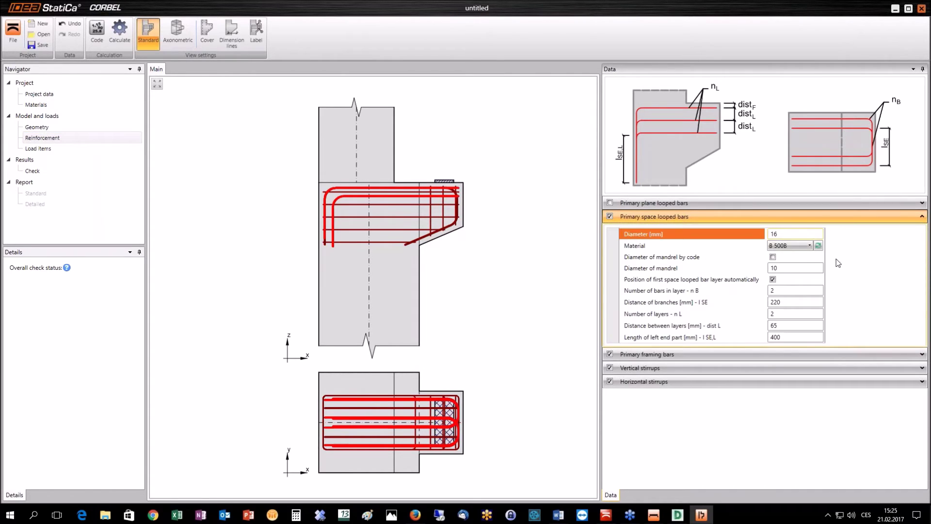
{"action": "left_click", "coordinate": [799, 291]}
{"action": "left_click", "coordinate": [813, 354]}
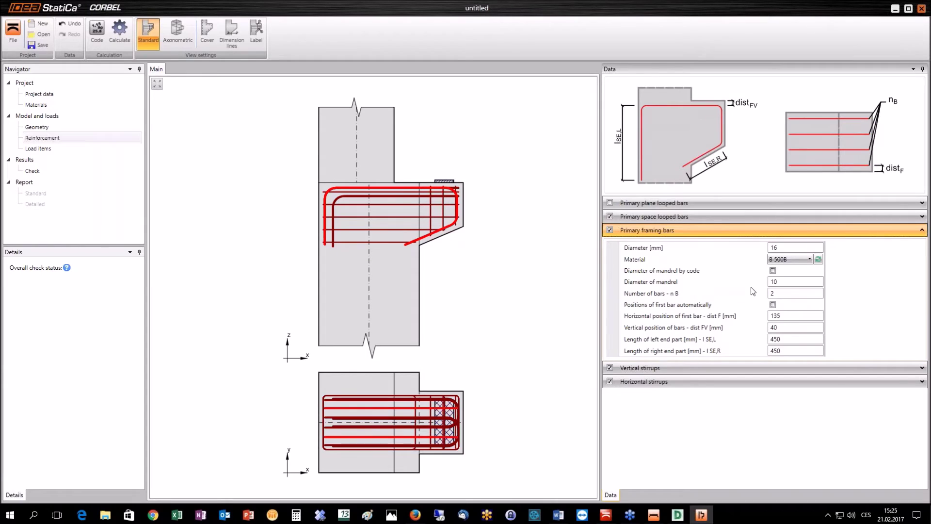
{"action": "left_click", "coordinate": [763, 368]}
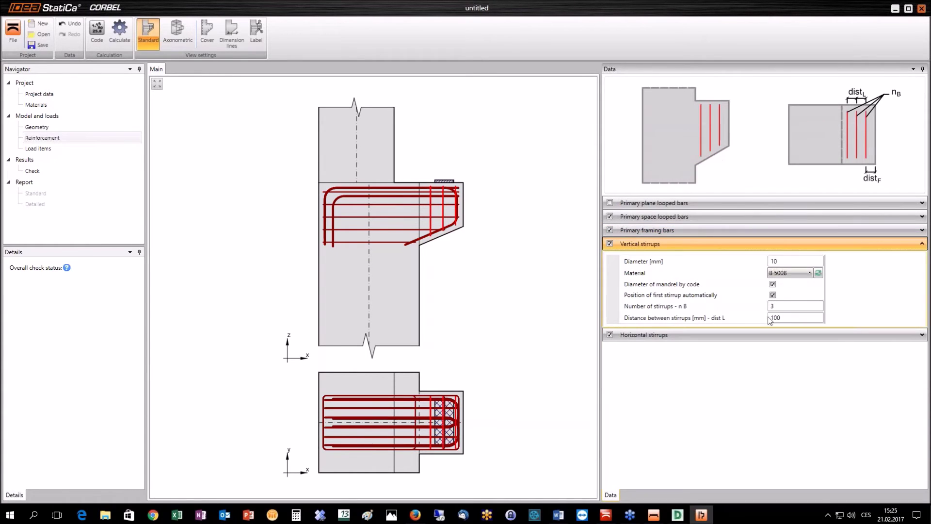
{"action": "left_click", "coordinate": [770, 334]}
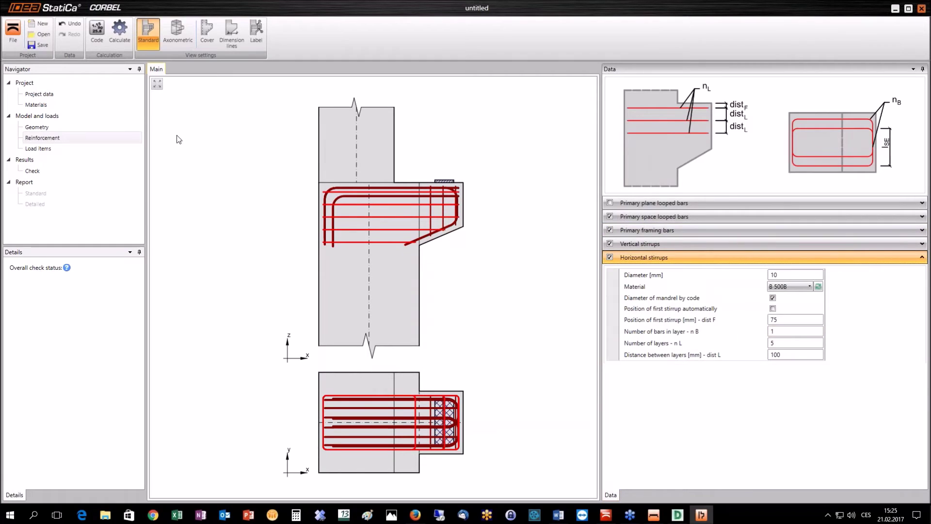
Inspect the corbel reinforcement in axonometric view with the current group highlighted, from the horizontal stirrups to the primary space looped bars
{"action": "left_click", "coordinate": [176, 35]}
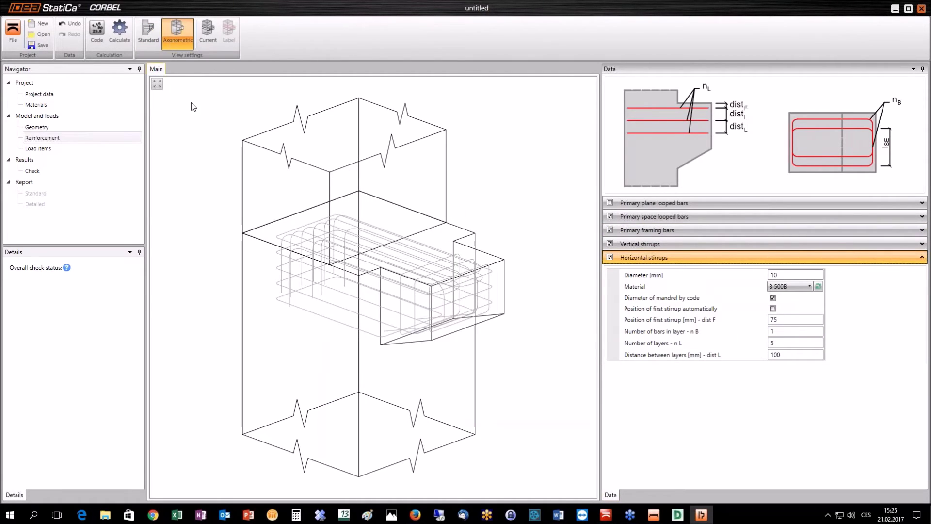
{"action": "left_click", "coordinate": [207, 33]}
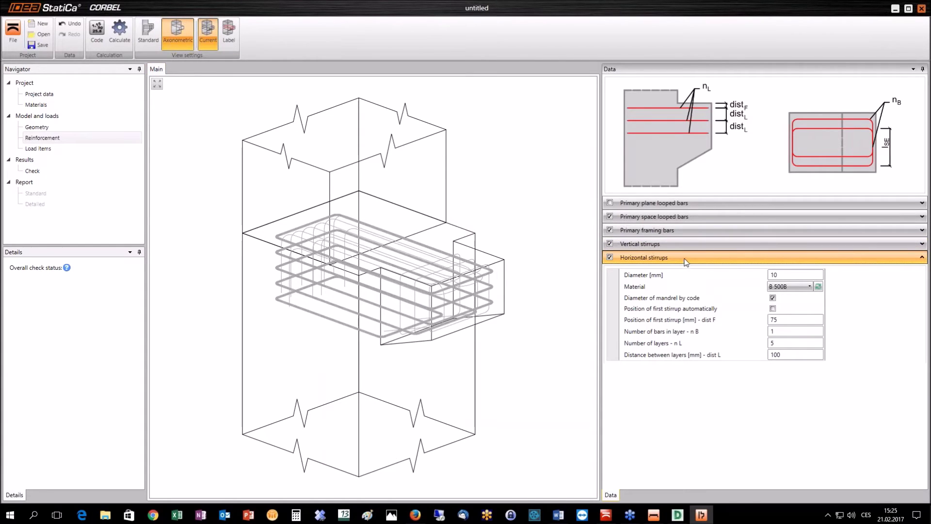
{"action": "left_click", "coordinate": [698, 201]}
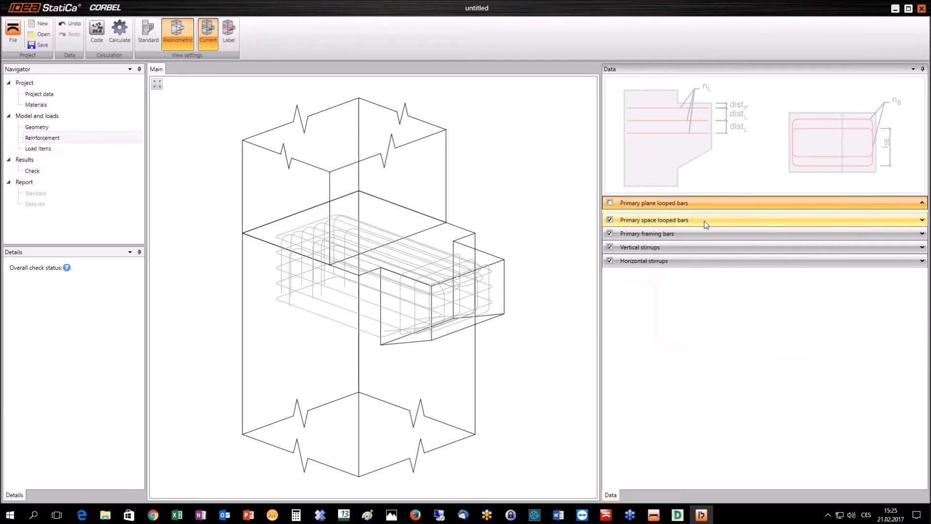
{"action": "left_click", "coordinate": [704, 220]}
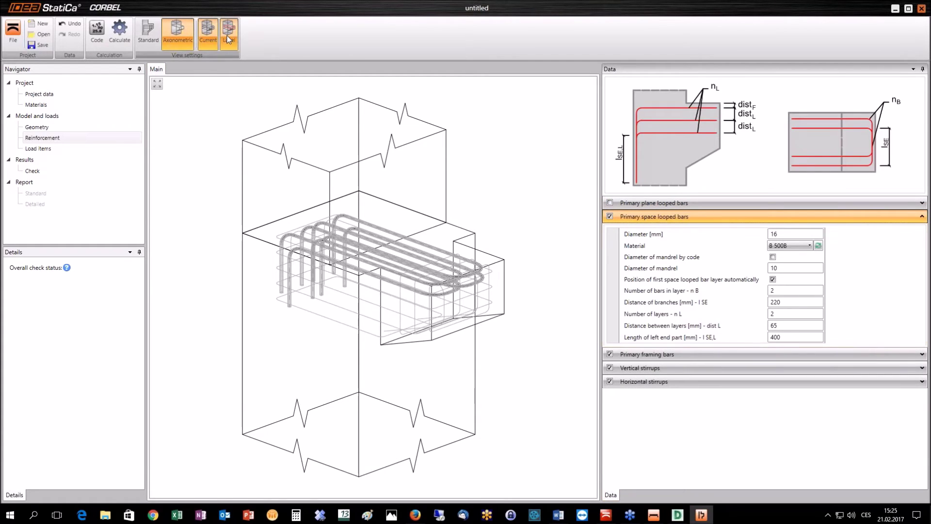
Return to the standard reinforcement view and display the cover, dimension lines and bar labels
{"action": "left_click", "coordinate": [147, 34]}
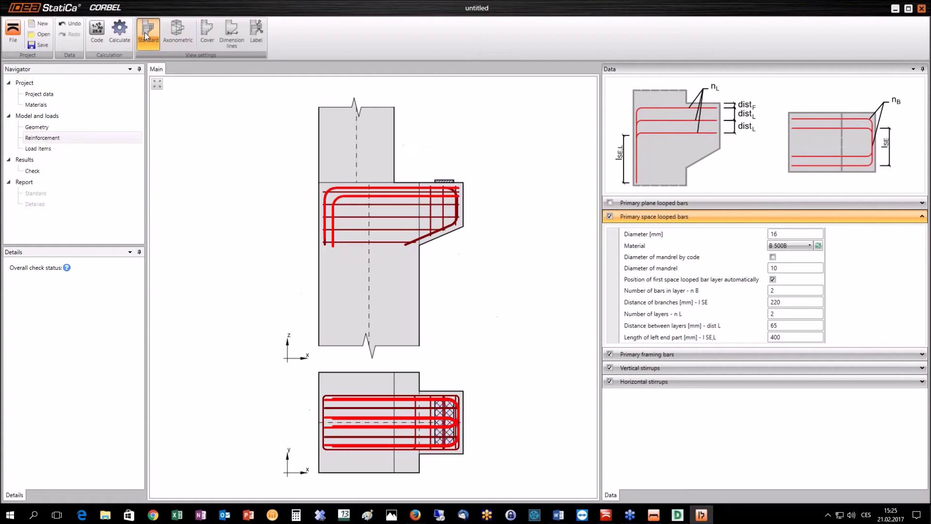
{"action": "left_click", "coordinate": [208, 33]}
{"action": "left_click", "coordinate": [232, 34]}
{"action": "left_click", "coordinate": [256, 33]}
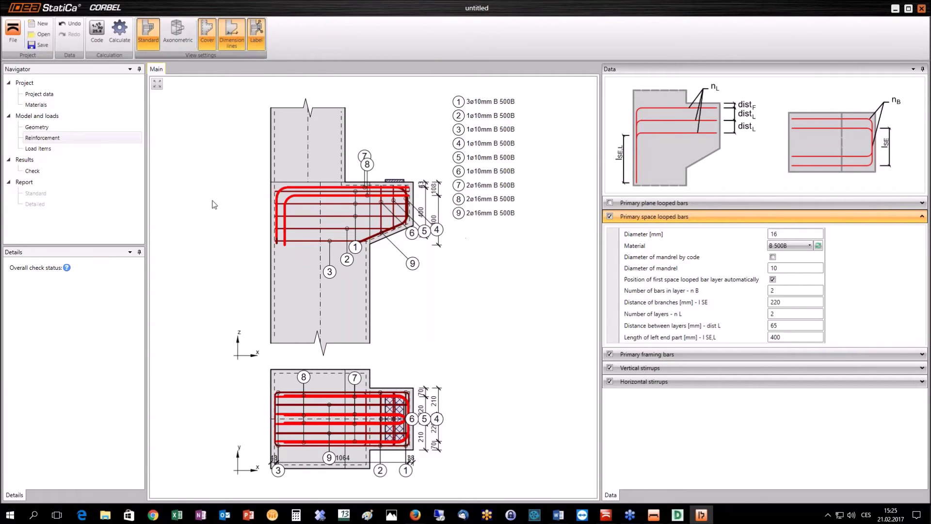
Export the corbel reinforcement drawing to a DXF file named 1
{"action": "right_click", "coordinate": [328, 226]}
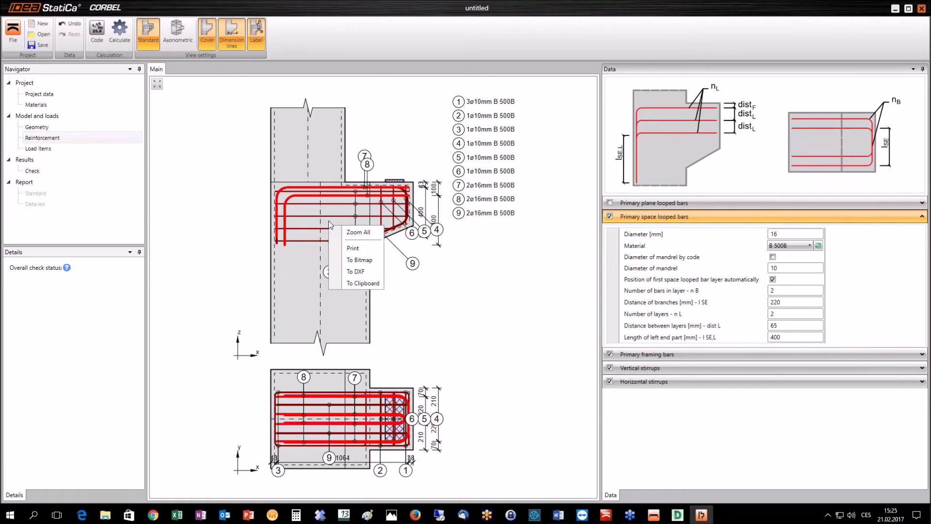
{"action": "left_click", "coordinate": [364, 271]}
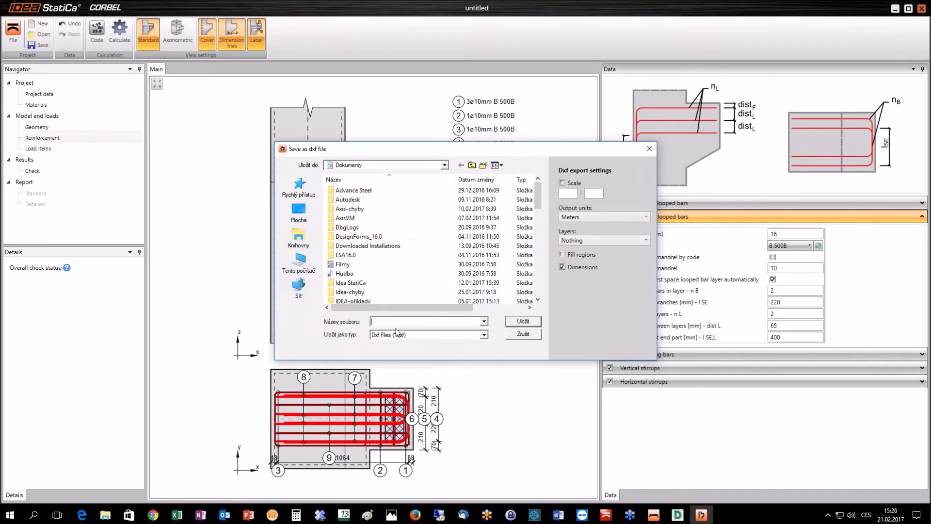
{"action": "type", "text": "1"}
{"action": "left_click", "coordinate": [522, 322]}
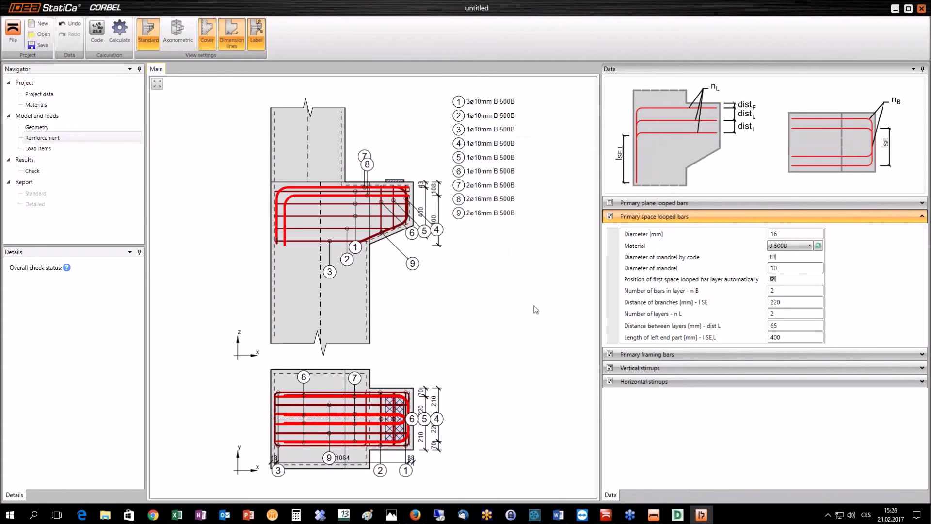
Switch to DWG TrueView, open 1.dxf from the Dokumenty folder and fit the whole drawing in view
{"action": "left_click", "coordinate": [678, 515]}
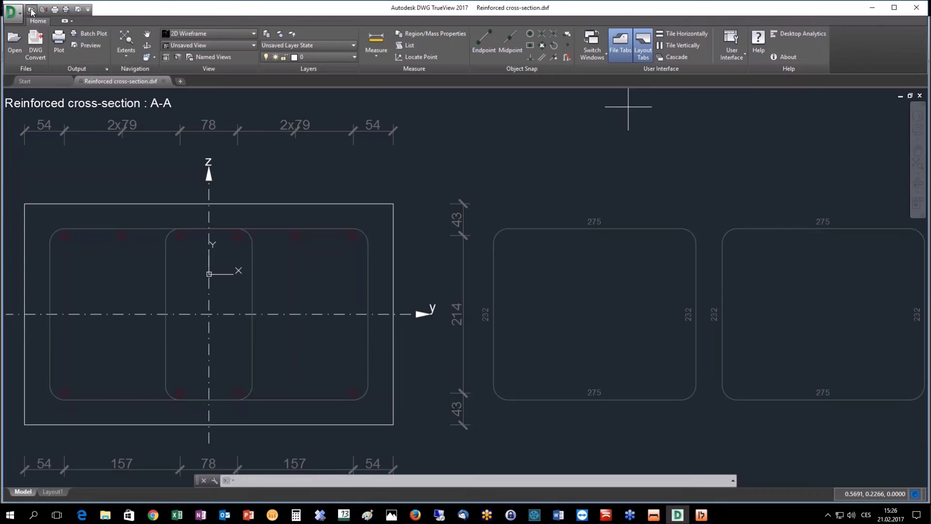
{"action": "left_click", "coordinate": [31, 10]}
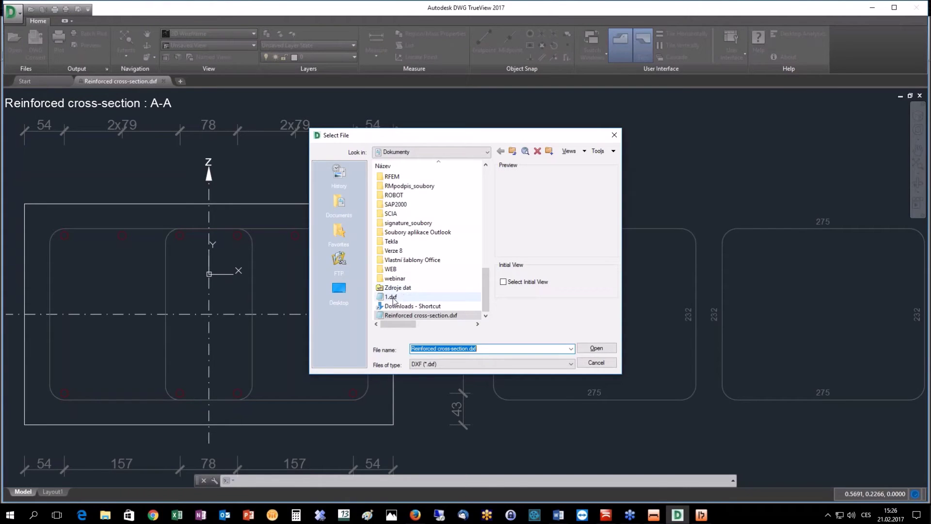
{"action": "left_click", "coordinate": [391, 297]}
{"action": "left_click", "coordinate": [596, 348]}
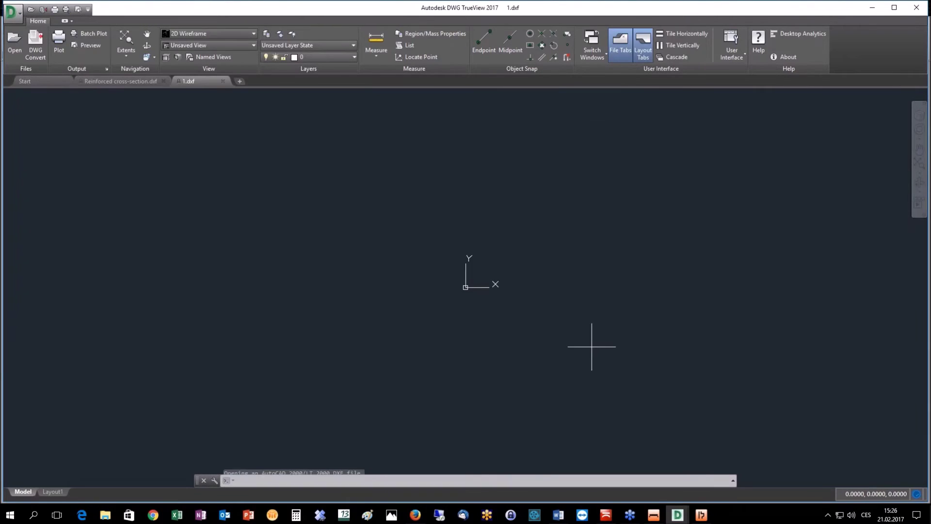
{"action": "scroll", "coordinate": [449, 226], "scroll_direction": "up", "scroll_amount": 3}
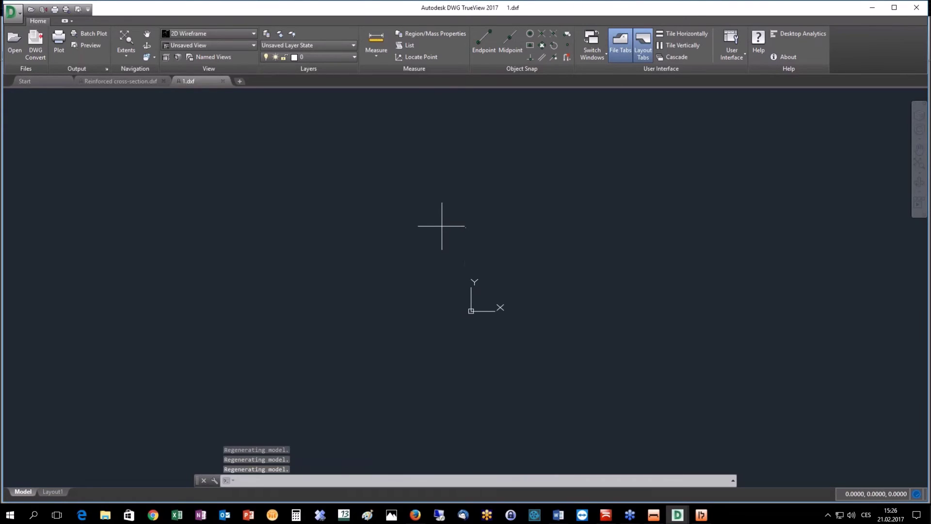
{"action": "middle_click", "coordinate": [442, 226]}
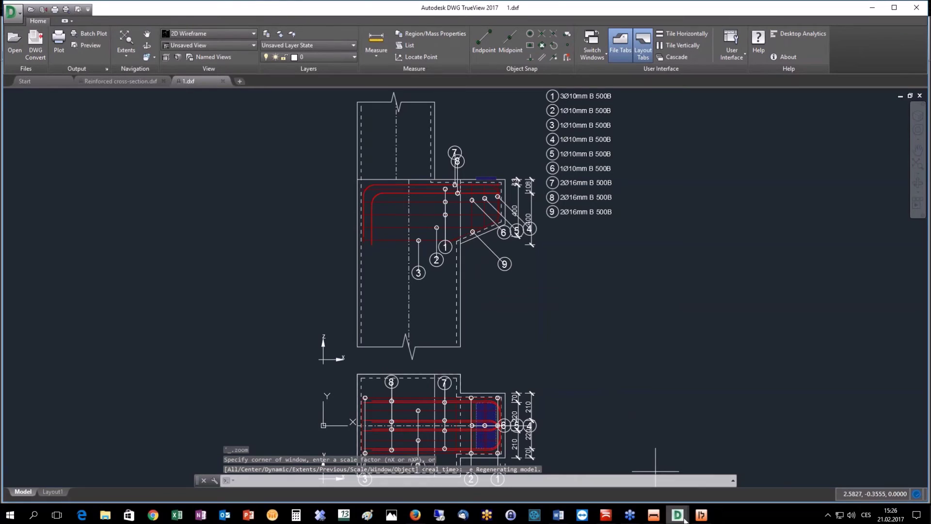
Switch back to IDEA StatiCa Corbel and open the corbel's load items
{"action": "mouse_move", "coordinate": [683, 519]}
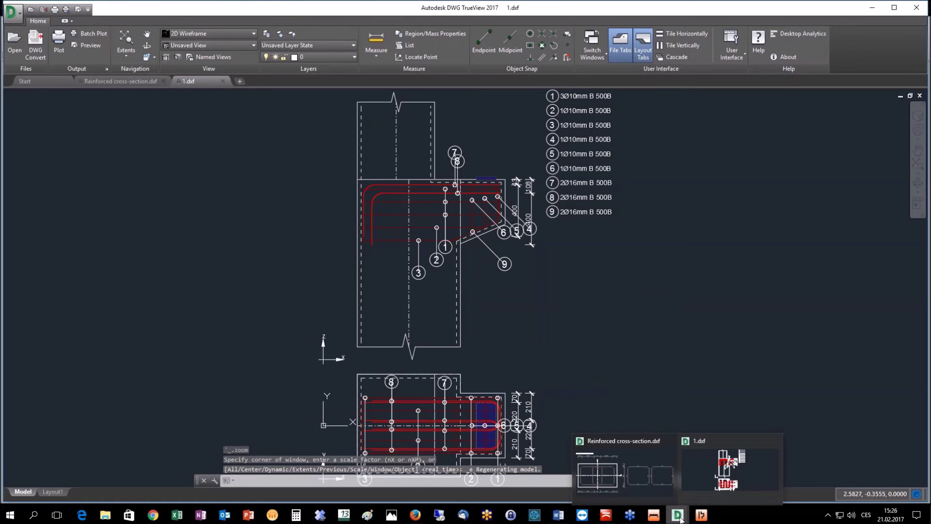
{"action": "left_click", "coordinate": [653, 515]}
{"action": "left_click", "coordinate": [702, 515]}
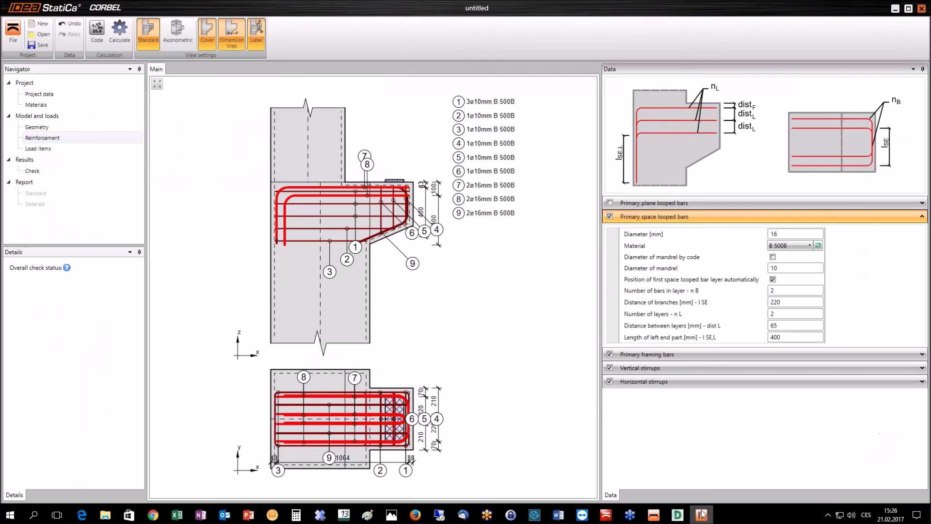
{"action": "left_click", "coordinate": [33, 149]}
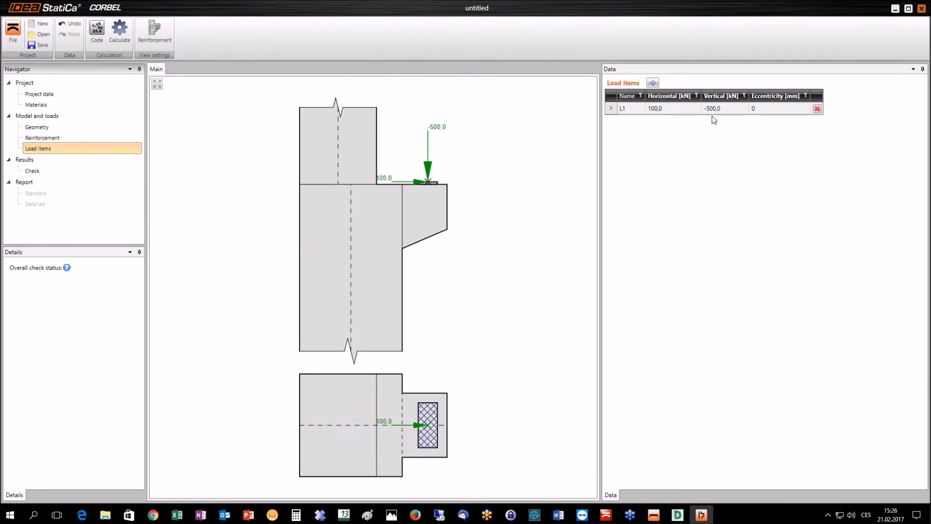
Add a second load item with 150 kN horizontal and -450 kN vertical force, and run the corbel check
{"action": "left_click", "coordinate": [652, 83]}
{"action": "left_click", "coordinate": [671, 121]}
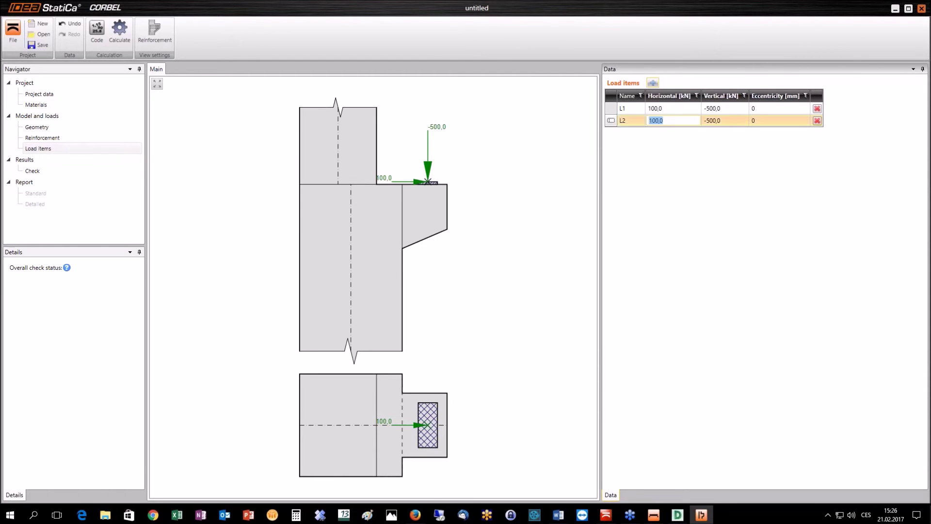
{"action": "type", "text": "150"}
{"action": "left_click", "coordinate": [725, 123]}
{"action": "type", "text": "-45"}
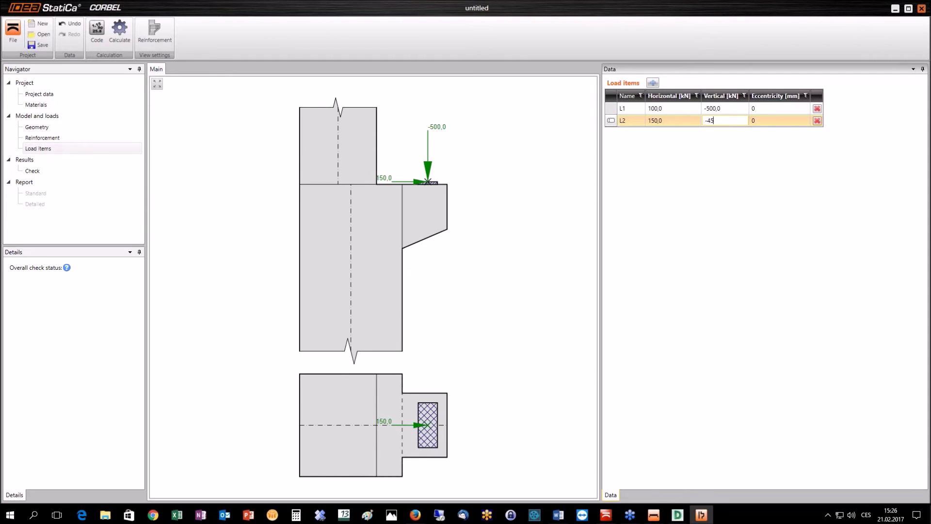
{"action": "key", "text": "Return"}
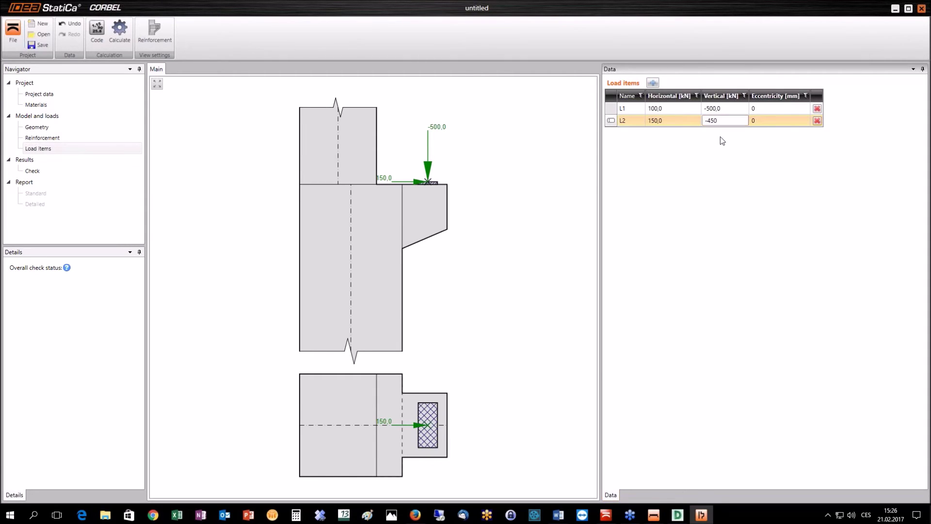
{"action": "left_click", "coordinate": [51, 173]}
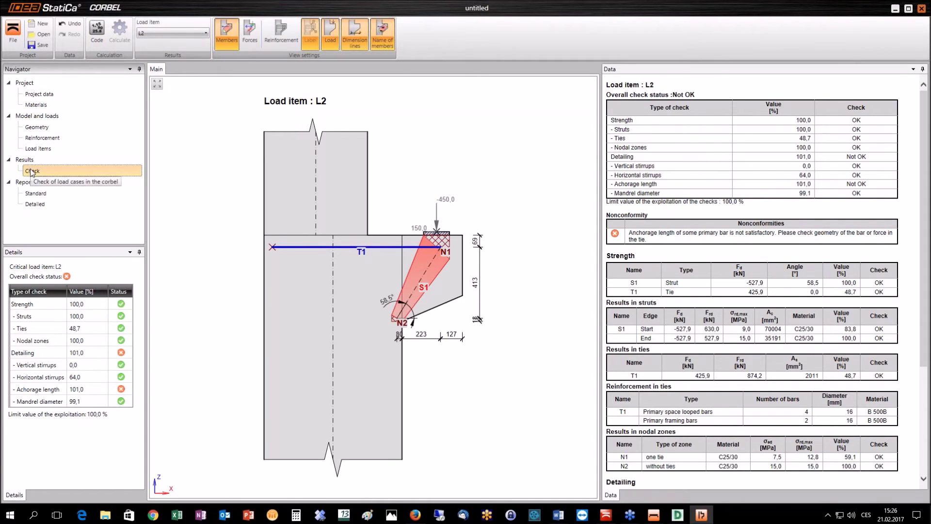
Delete load item L2 and recalculate the corbel
{"action": "left_click", "coordinate": [36, 150]}
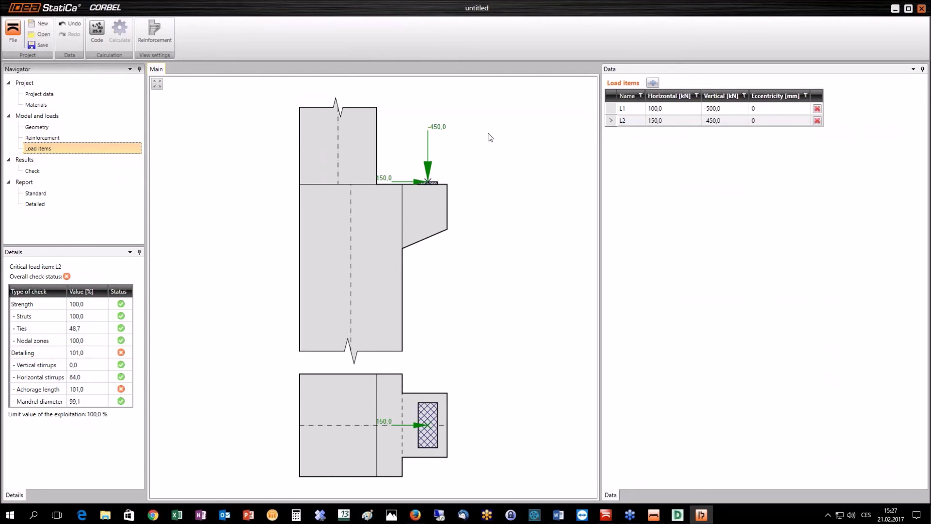
{"action": "left_click", "coordinate": [817, 121]}
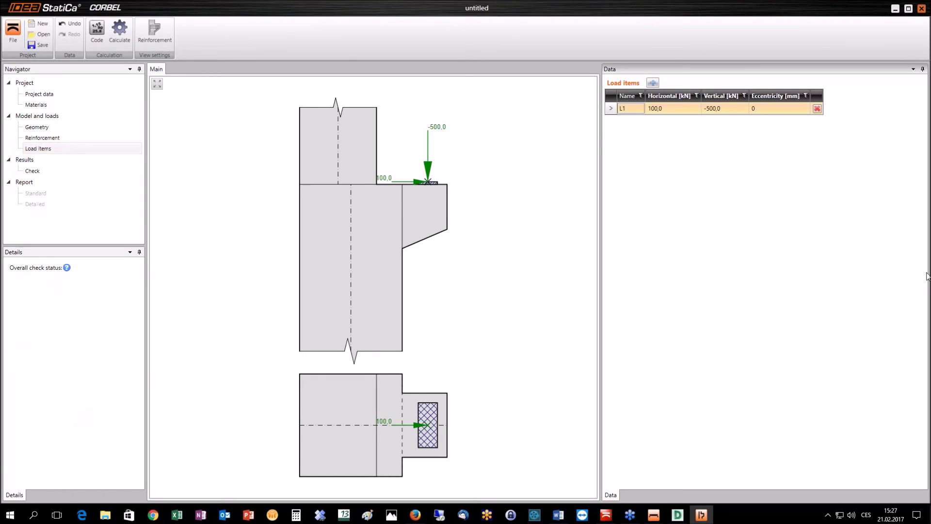
{"action": "left_click", "coordinate": [117, 32]}
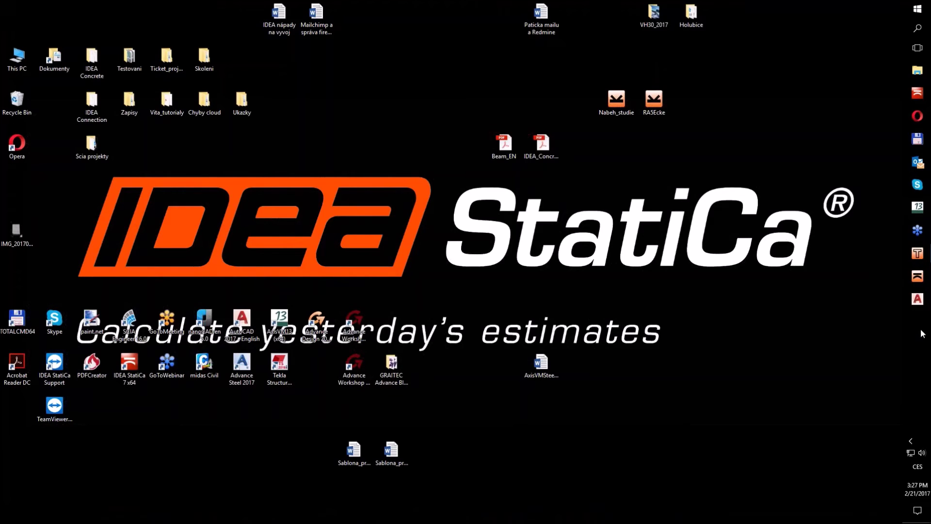
Switch to AxisVM and look over the 3D frame in HABA model 140205_V7
{"action": "mouse_move", "coordinate": [917, 209]}
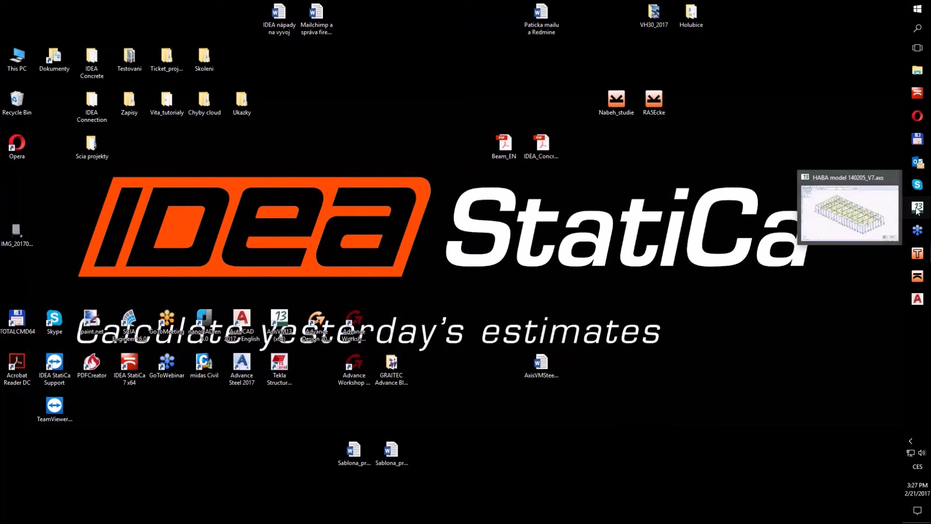
{"action": "left_click", "coordinate": [917, 208]}
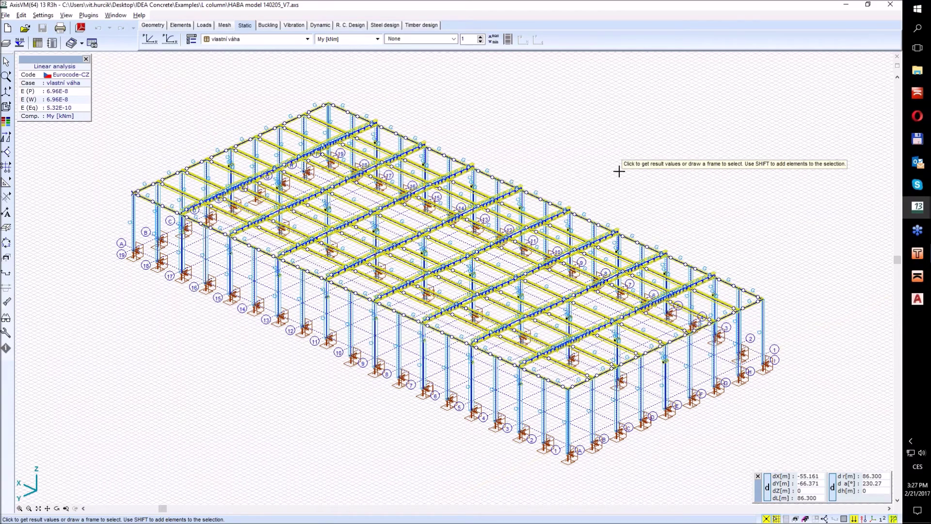
{"action": "mouse_move", "coordinate": [619, 171]}
{"action": "left_mouse_down"}
{"action": "mouse_move", "coordinate": [611, 175]}
{"action": "mouse_move", "coordinate": [626, 171]}
{"action": "mouse_move", "coordinate": [617, 168]}
{"action": "mouse_move", "coordinate": [622, 178]}
{"action": "left_mouse_up"}
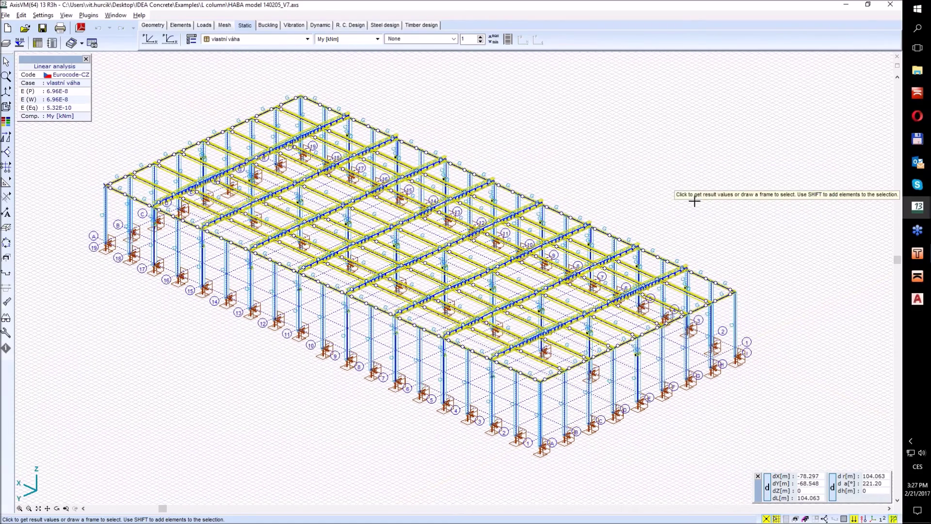
Switch to IDEA StatiCa BIM and load the AxisVM file HABA model 140205_V7 from the IDEA Concrete > Examples > L column folder
{"action": "mouse_move", "coordinate": [917, 276]}
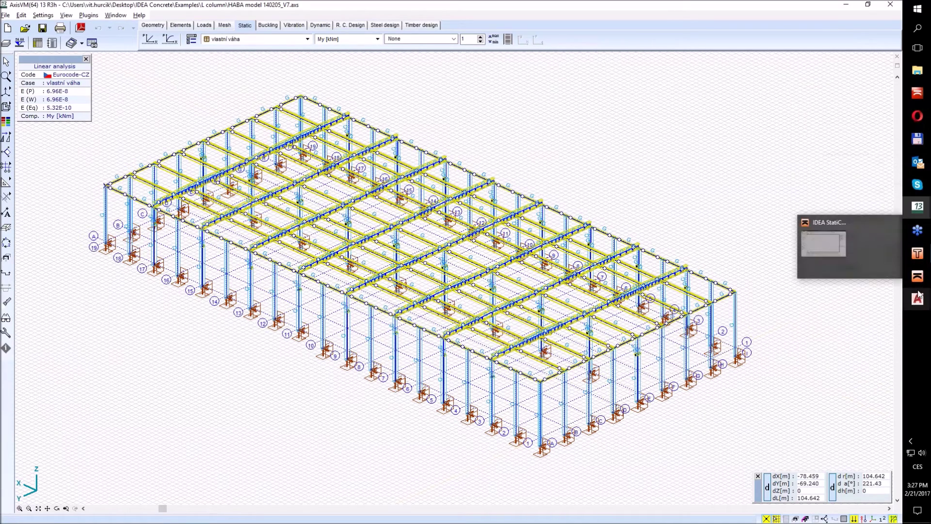
{"action": "left_click", "coordinate": [915, 97]}
{"action": "left_click", "coordinate": [513, 163]}
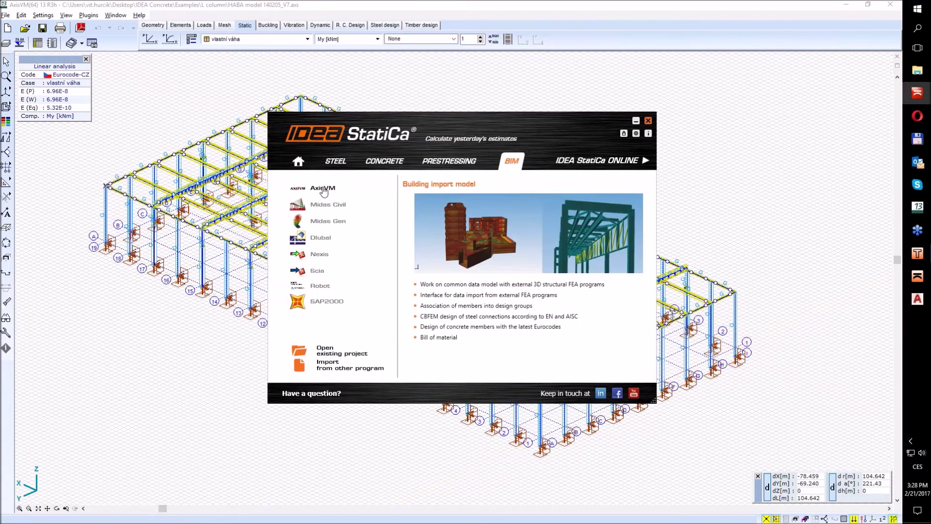
{"action": "left_click", "coordinate": [324, 189]}
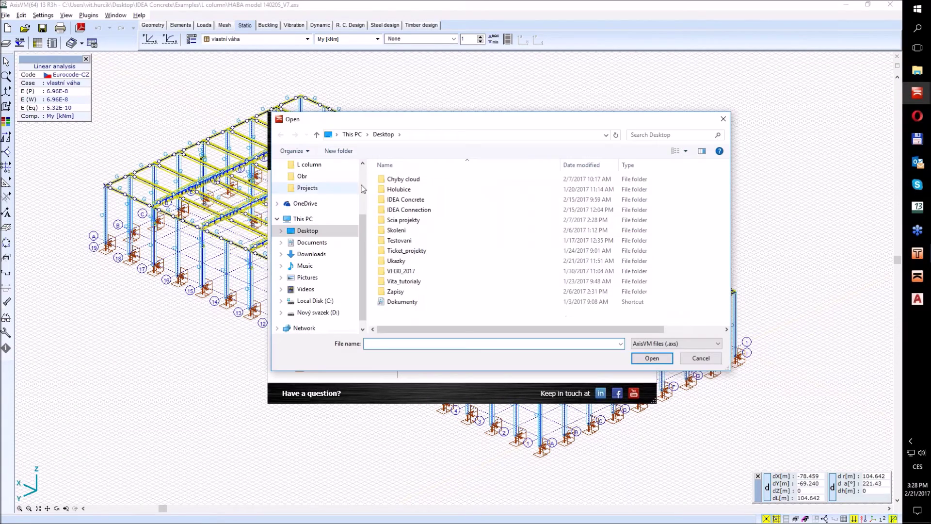
{"action": "double_click", "coordinate": [394, 199]}
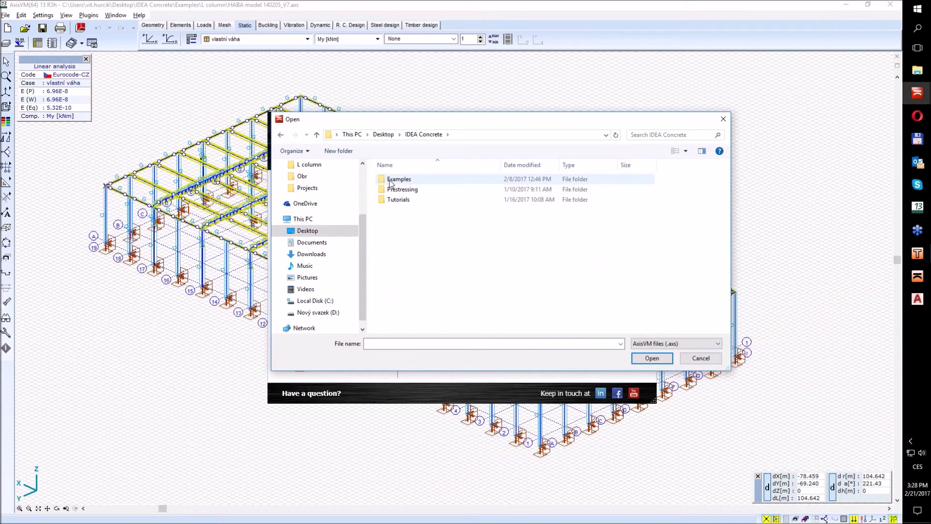
{"action": "double_click", "coordinate": [390, 178]}
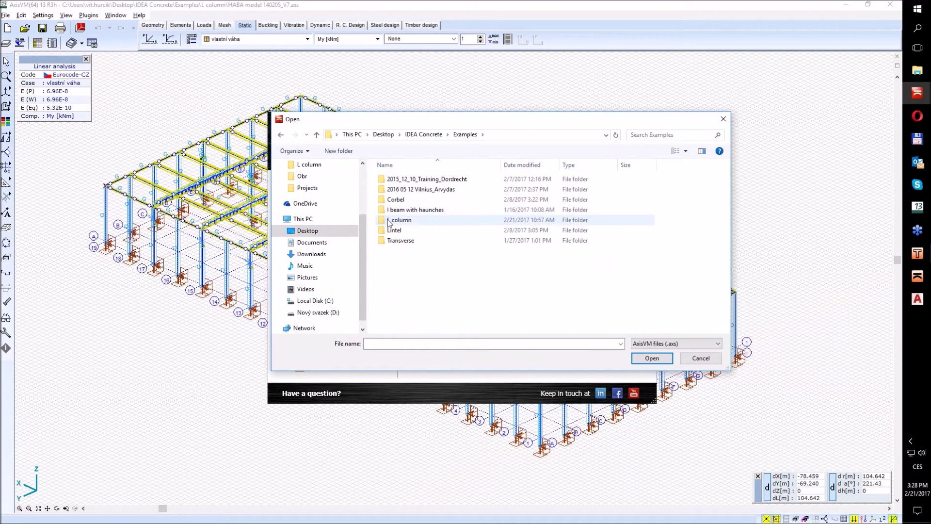
{"action": "double_click", "coordinate": [389, 220]}
{"action": "left_click", "coordinate": [395, 240]}
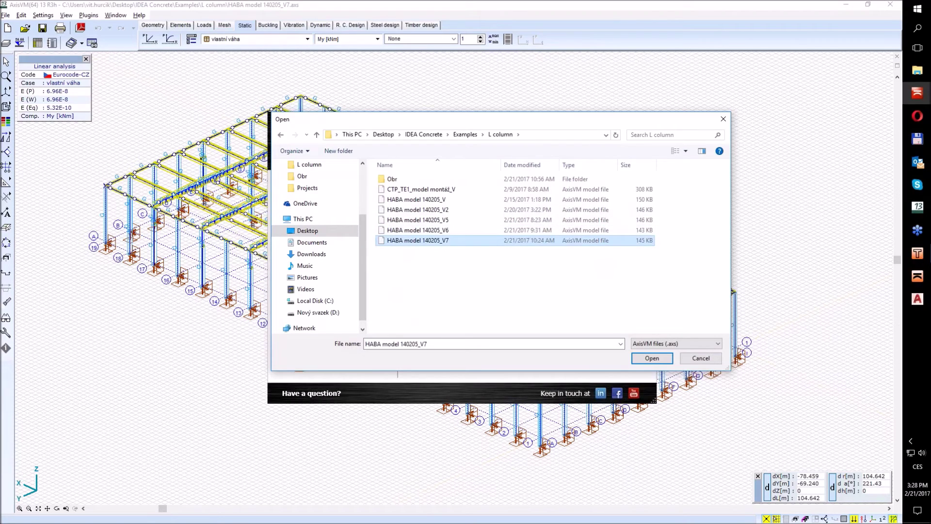
{"action": "double_click", "coordinate": [397, 241]}
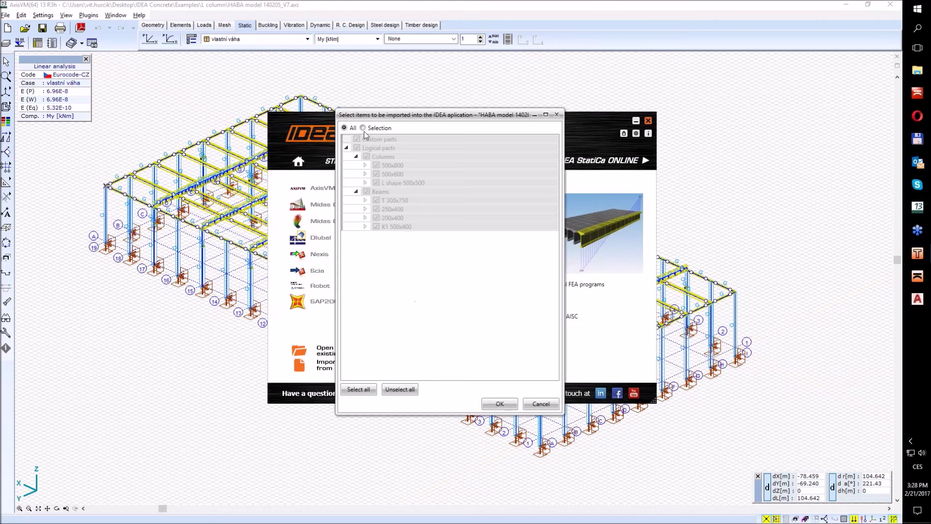
Restrict the AxisVM import to a selection containing only the Columns logical parts, without beams or custom parts, and start the import
{"action": "left_click", "coordinate": [363, 128]}
{"action": "left_click_drag", "start_coordinate": [371, 118], "coordinate": [368, 126]}
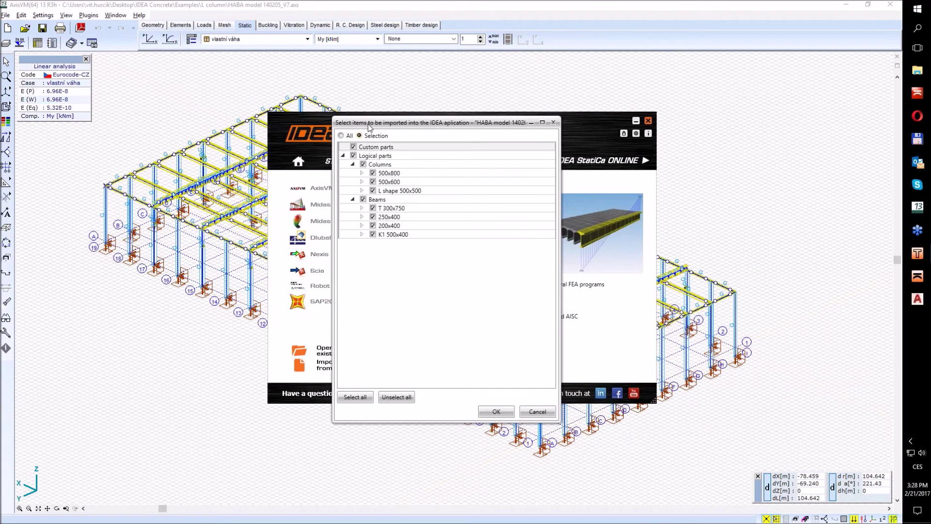
{"action": "left_click", "coordinate": [353, 156]}
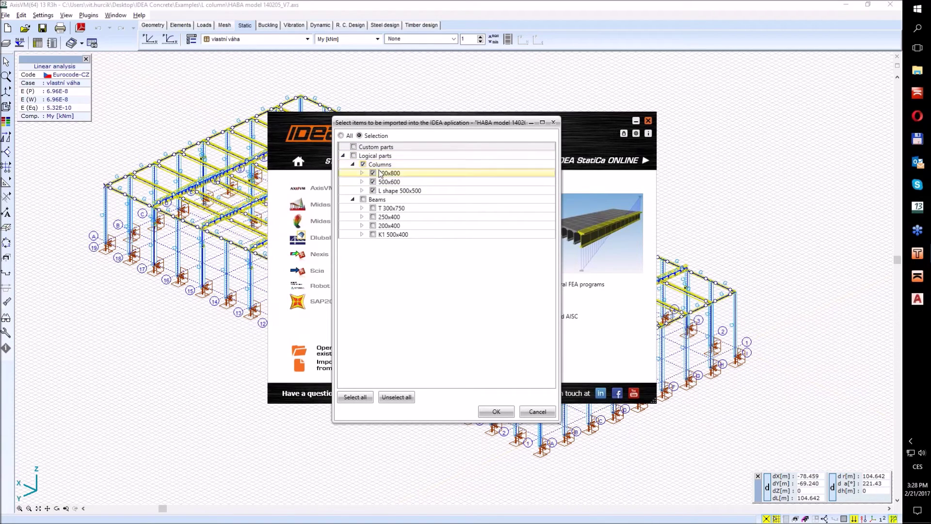
{"action": "left_click", "coordinate": [496, 411]}
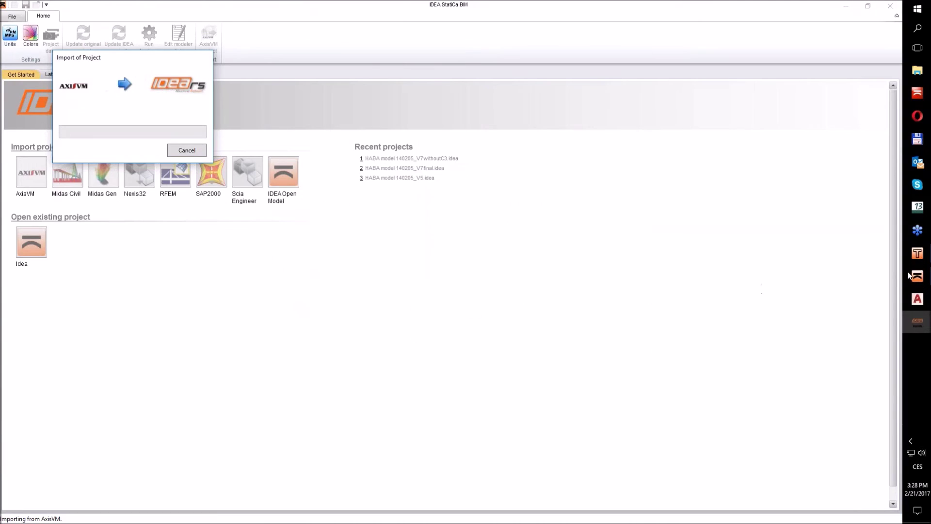
Switch to the already imported BIM project HABA model 140205_V7withoutC3 and look over its column structure in 3D
{"action": "mouse_move", "coordinate": [916, 278]}
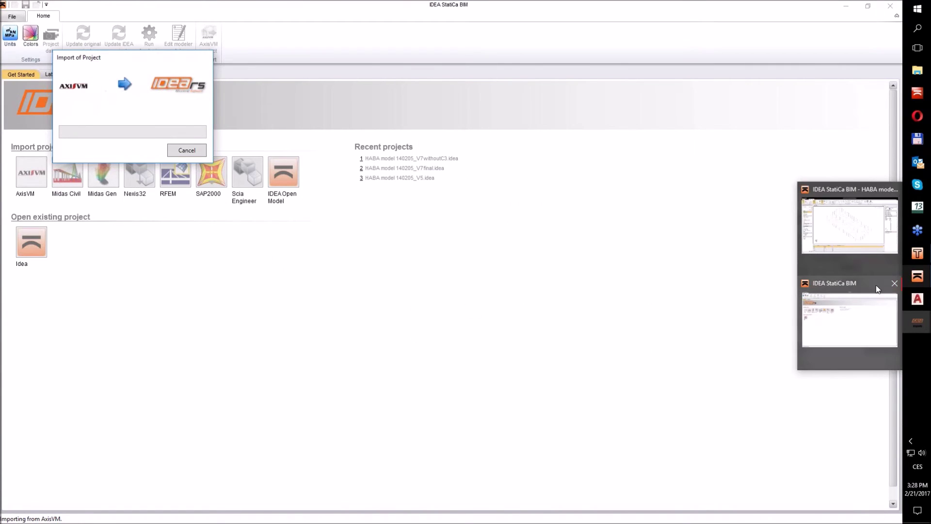
{"action": "left_click", "coordinate": [857, 243]}
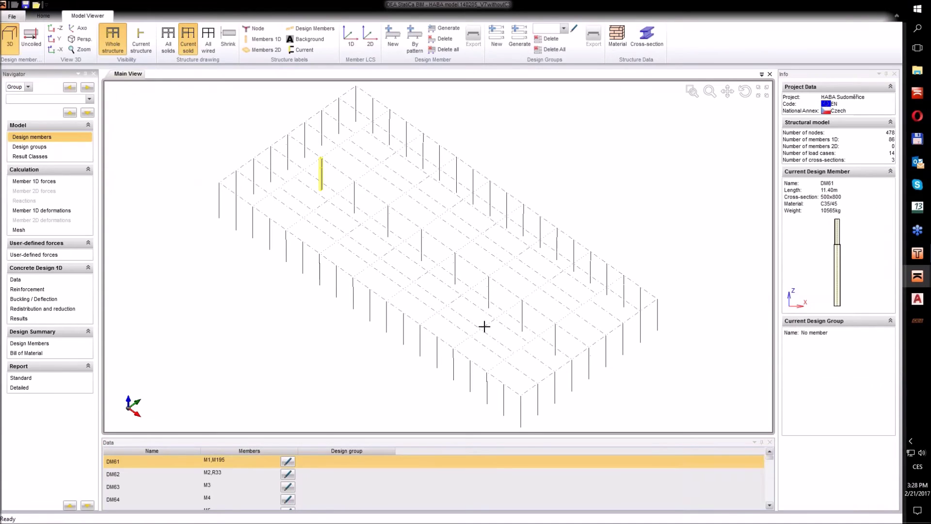
{"action": "left_click_drag", "start_coordinate": [446, 378], "coordinate": [451, 364]}
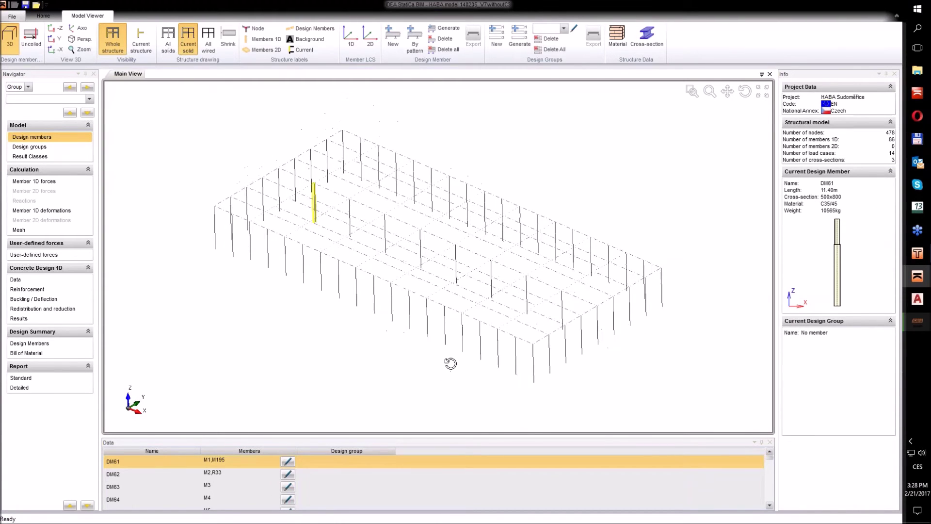
{"action": "left_click_drag", "start_coordinate": [609, 155], "coordinate": [612, 155]}
{"action": "left_click_drag", "start_coordinate": [676, 318], "coordinate": [376, 336]}
{"action": "scroll", "coordinate": [376, 340], "scroll_direction": "up", "scroll_amount": 2}
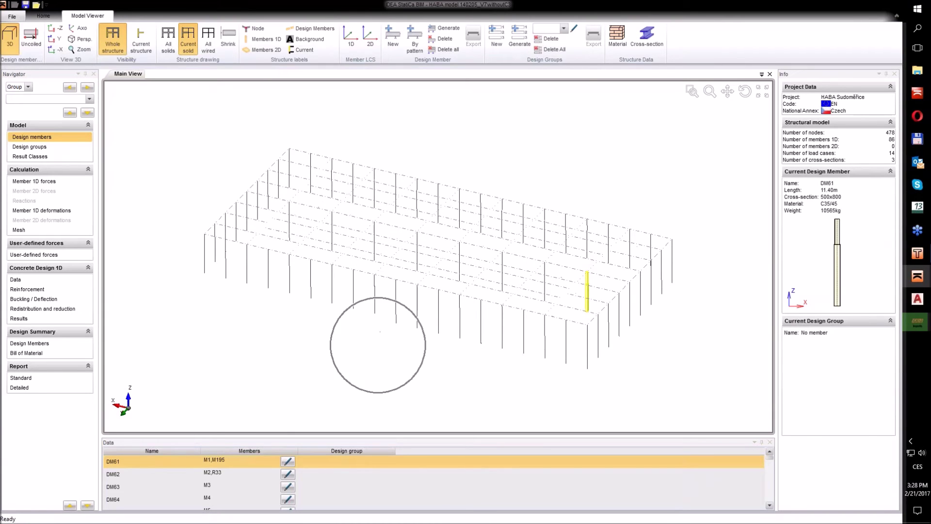
{"action": "scroll", "coordinate": [569, 358], "scroll_direction": "up", "scroll_amount": 3}
{"action": "scroll", "coordinate": [574, 358], "scroll_direction": "down", "scroll_amount": 5}
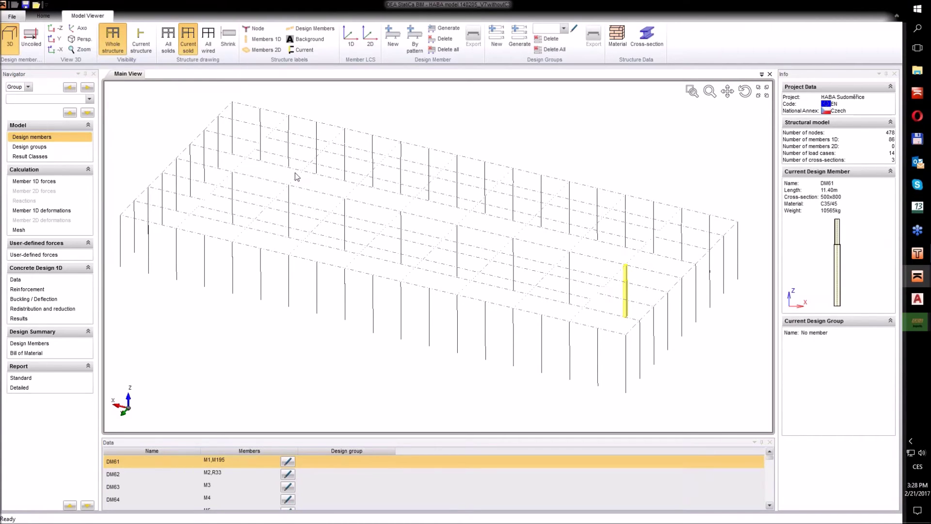
Make Column C1 the current design group and examine its highlighted columns up close
{"action": "left_click", "coordinate": [564, 28]}
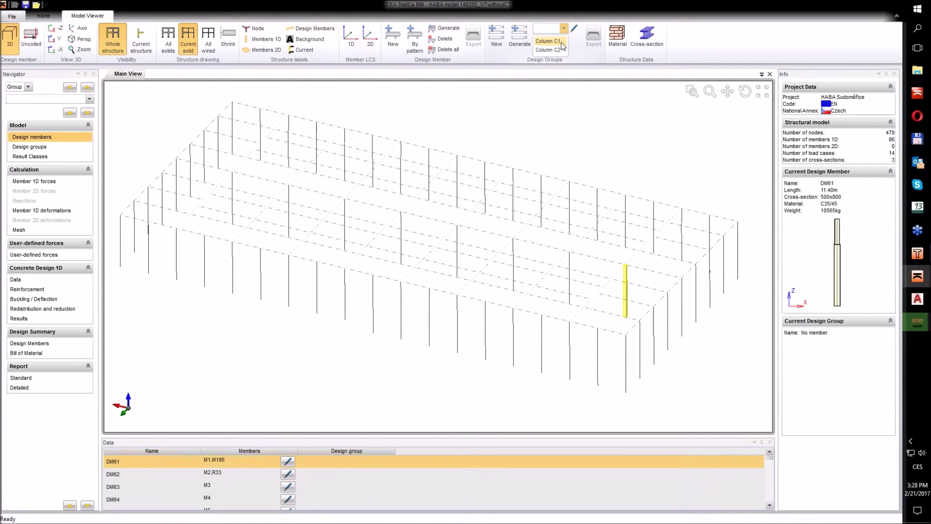
{"action": "left_click", "coordinate": [548, 40]}
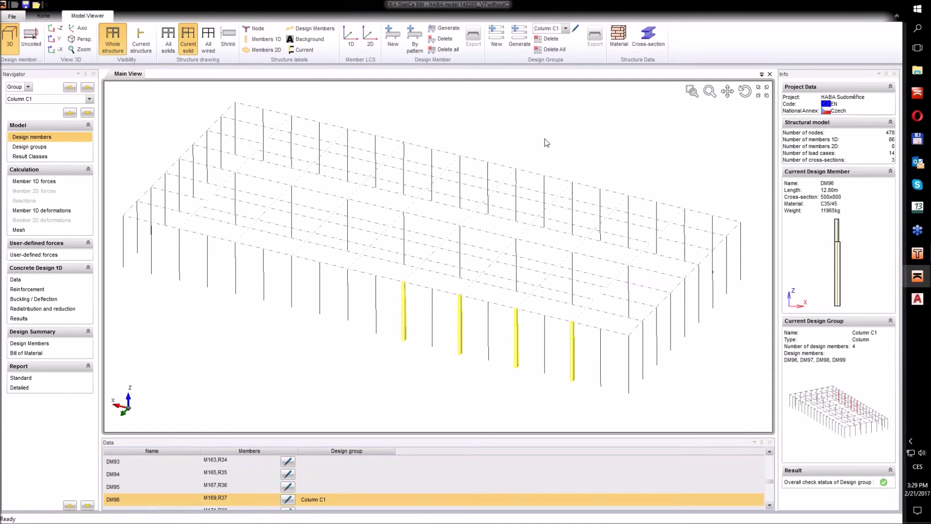
{"action": "scroll", "coordinate": [578, 345], "scroll_direction": "up", "scroll_amount": 5}
{"action": "left_click_drag", "start_coordinate": [583, 353], "coordinate": [596, 298]}
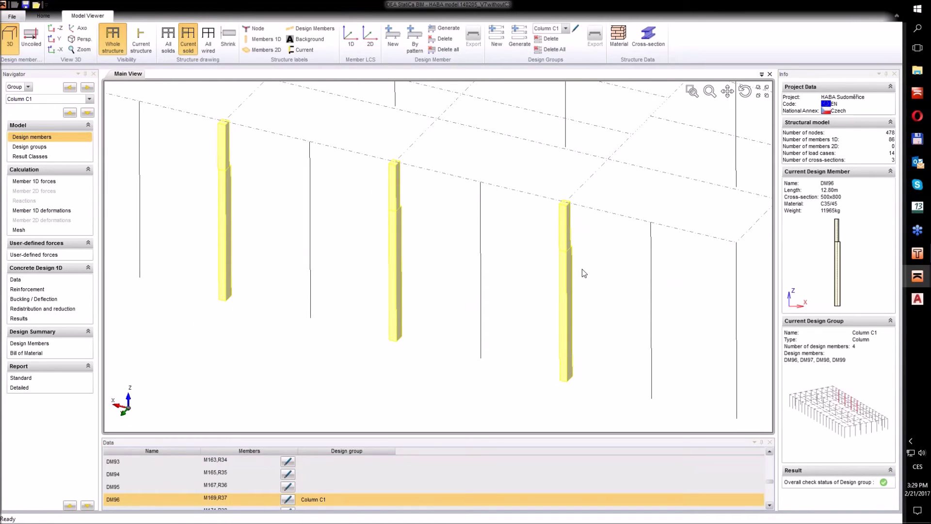
Make Column C2 the current design group and examine its L-shaped corner columns in the model
{"action": "scroll", "coordinate": [581, 268], "scroll_direction": "down", "scroll_amount": 3}
{"action": "left_click", "coordinate": [565, 29]}
{"action": "left_click", "coordinate": [551, 43]}
{"action": "scroll", "coordinate": [520, 130], "scroll_direction": "up", "scroll_amount": 2}
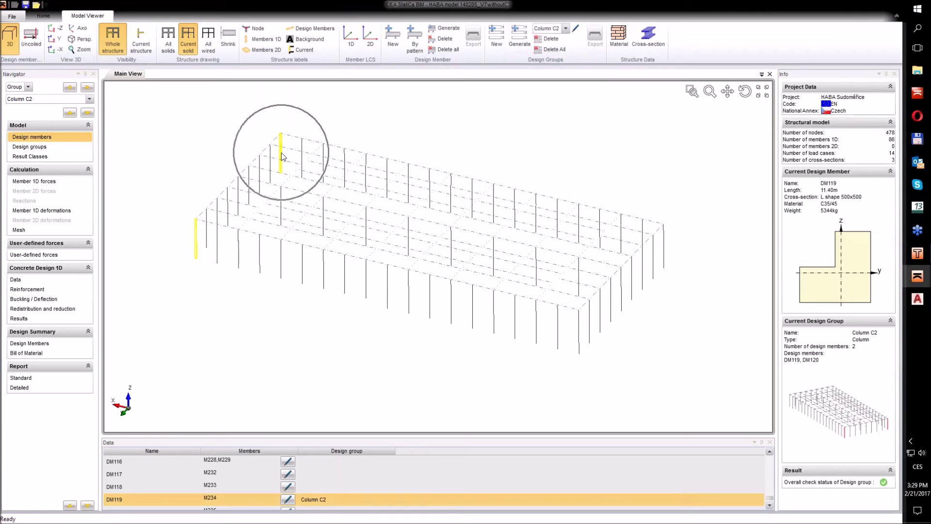
{"action": "scroll", "coordinate": [197, 237], "scroll_direction": "up", "scroll_amount": 4}
{"action": "scroll", "coordinate": [197, 234], "scroll_direction": "down", "scroll_amount": 5}
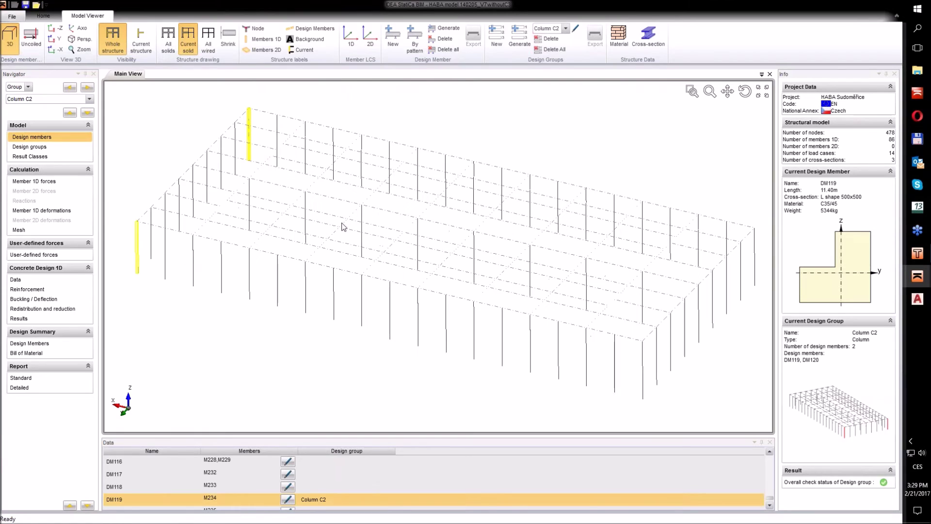
Create a design group named Column C3 with member type Column, containing the two corner columns at the end opposite Column C2
{"action": "left_click", "coordinate": [499, 36]}
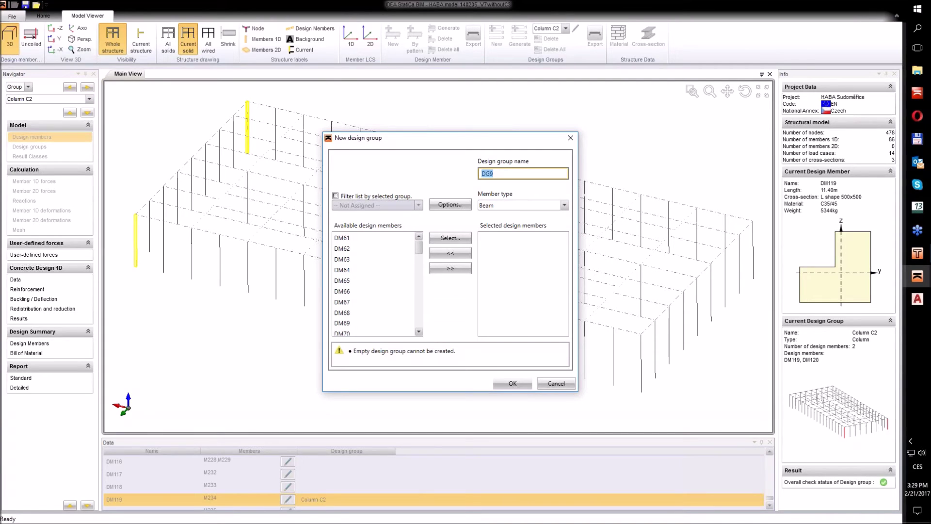
{"action": "type", "text": "Column C3"}
{"action": "left_click", "coordinate": [529, 205]}
{"action": "left_click", "coordinate": [513, 227]}
{"action": "left_click", "coordinate": [450, 238]}
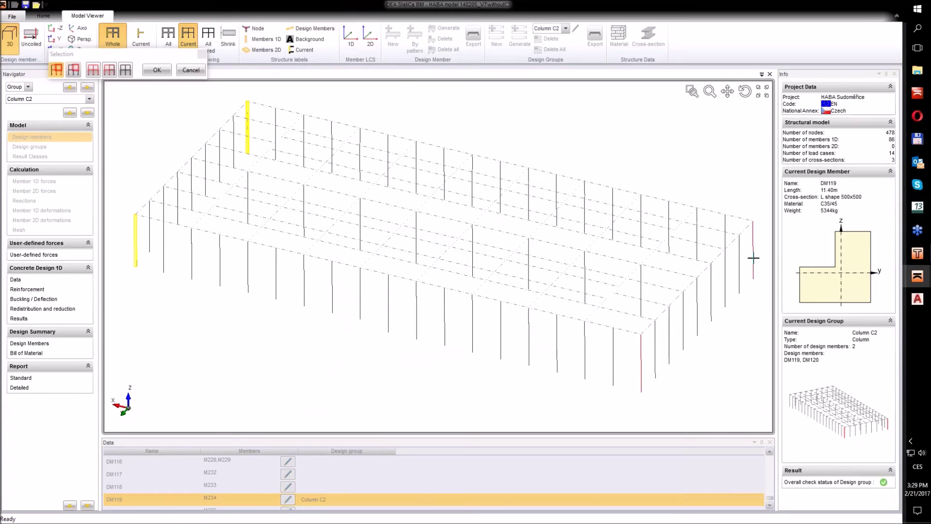
{"action": "left_click", "coordinate": [169, 73]}
{"action": "left_click", "coordinate": [512, 357]}
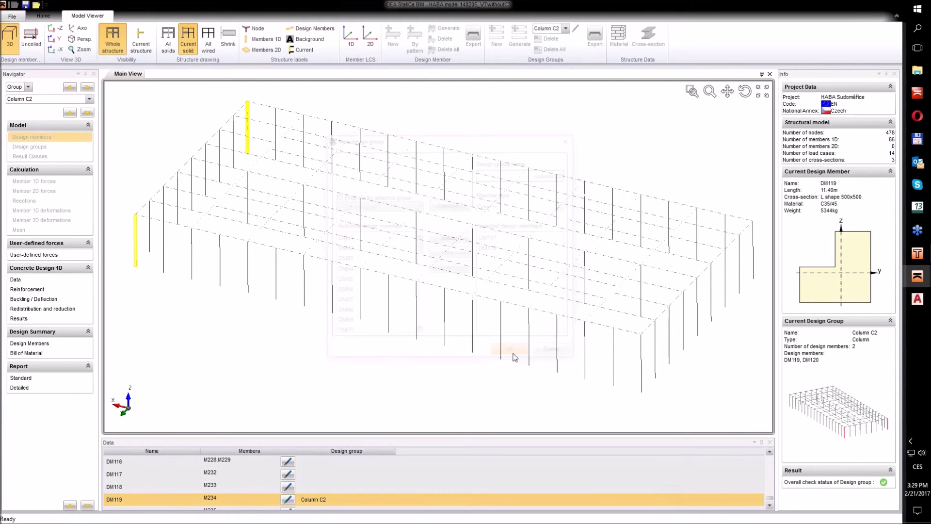
Display the 1D member forces of design group Column C3 and set the result extreme to Member
{"action": "scroll", "coordinate": [577, 356], "scroll_direction": "up", "scroll_amount": 5}
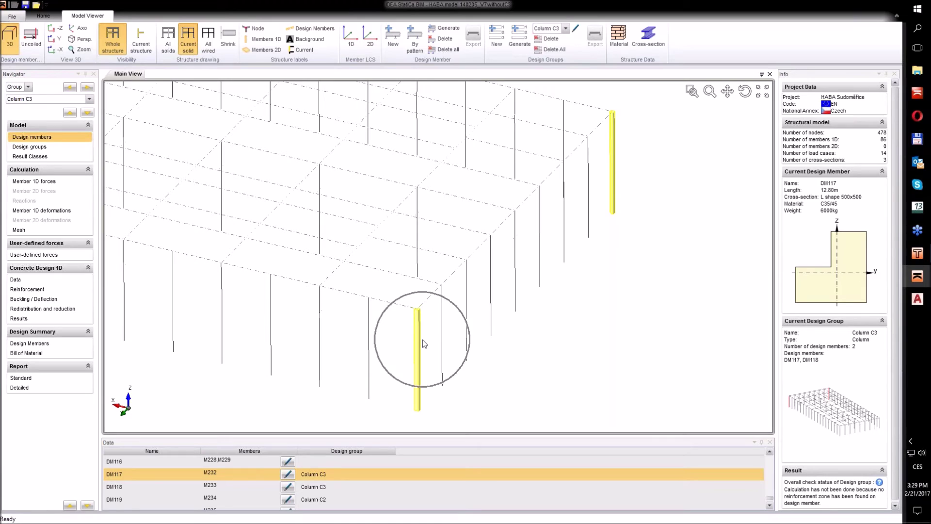
{"action": "scroll", "coordinate": [618, 181], "scroll_direction": "down", "scroll_amount": 2}
{"action": "scroll", "coordinate": [350, 193], "scroll_direction": "down", "scroll_amount": 3}
{"action": "scroll", "coordinate": [424, 247], "scroll_direction": "up", "scroll_amount": 2}
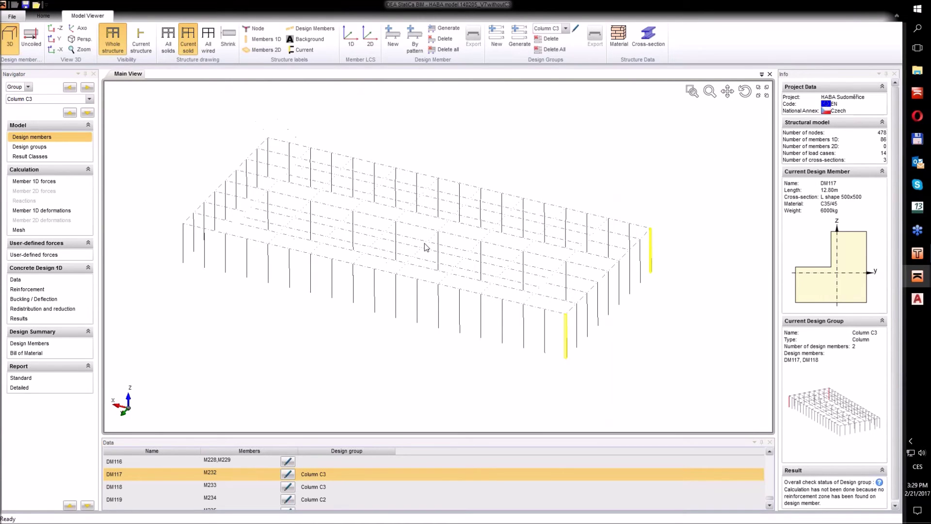
{"action": "left_click", "coordinate": [54, 182]}
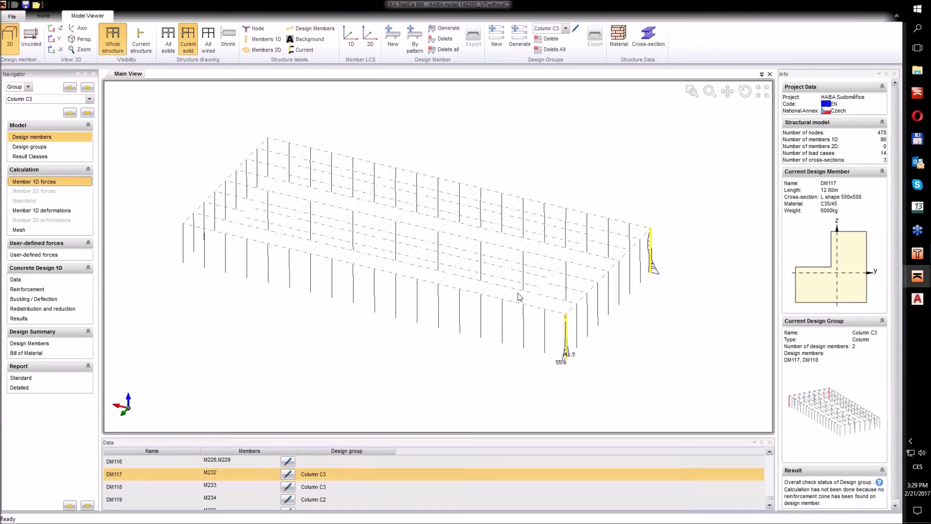
{"action": "scroll", "coordinate": [626, 321], "scroll_direction": "up", "scroll_amount": 4}
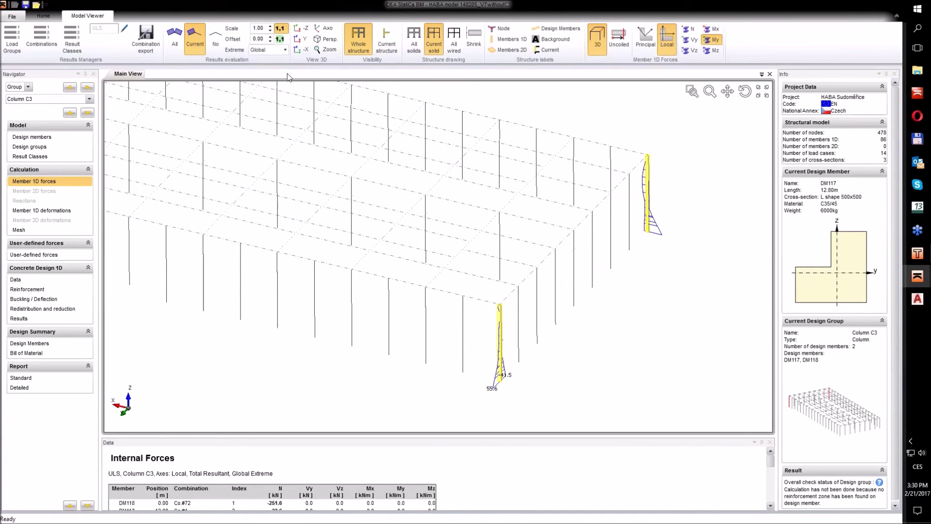
{"action": "left_click", "coordinate": [284, 49]}
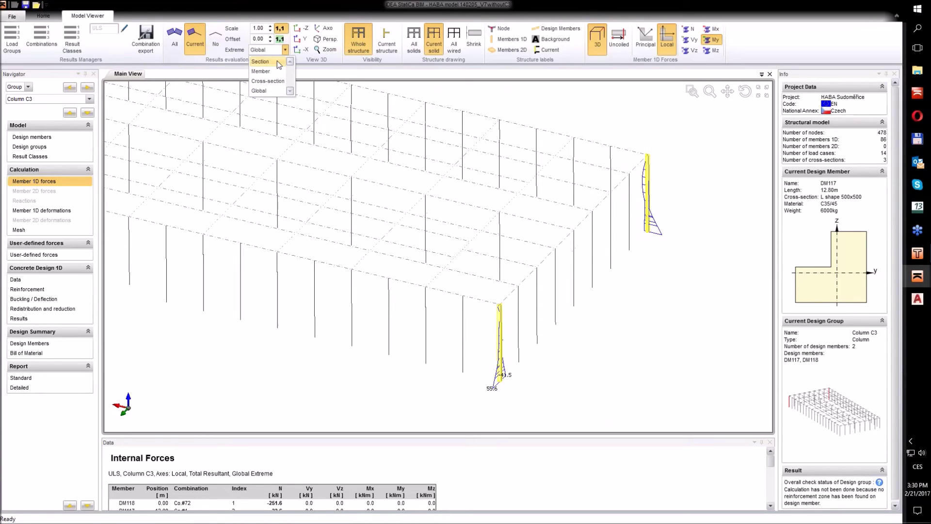
{"action": "left_click", "coordinate": [262, 72]}
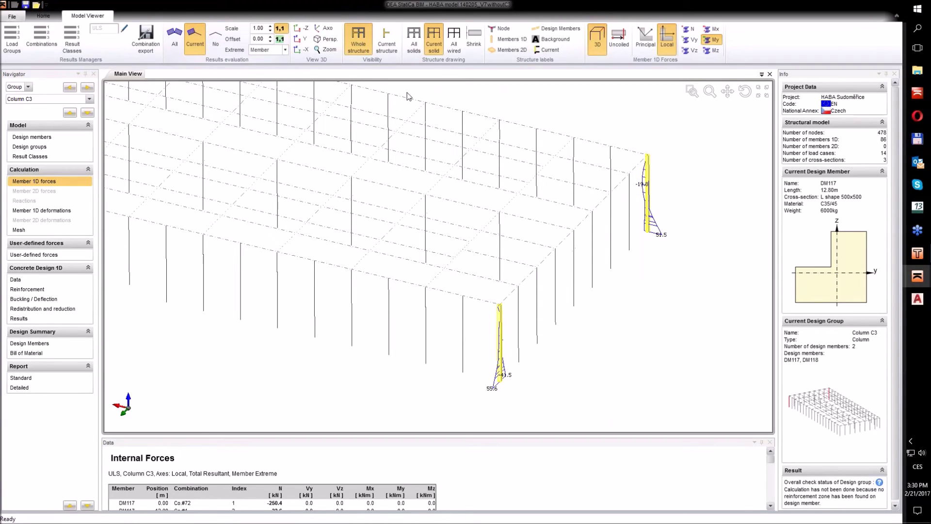
Review the Column C3 forces by moment component, in principal and local axes, and as uncoiled diagrams, then return to the 3D view
{"action": "left_click", "coordinate": [708, 51]}
{"action": "left_click", "coordinate": [712, 41]}
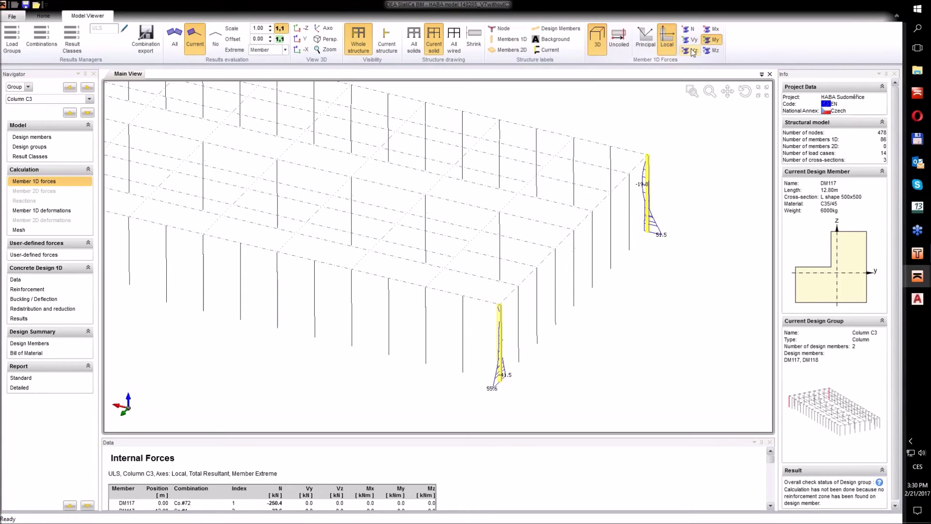
{"action": "left_click", "coordinate": [648, 42]}
{"action": "left_click", "coordinate": [666, 39]}
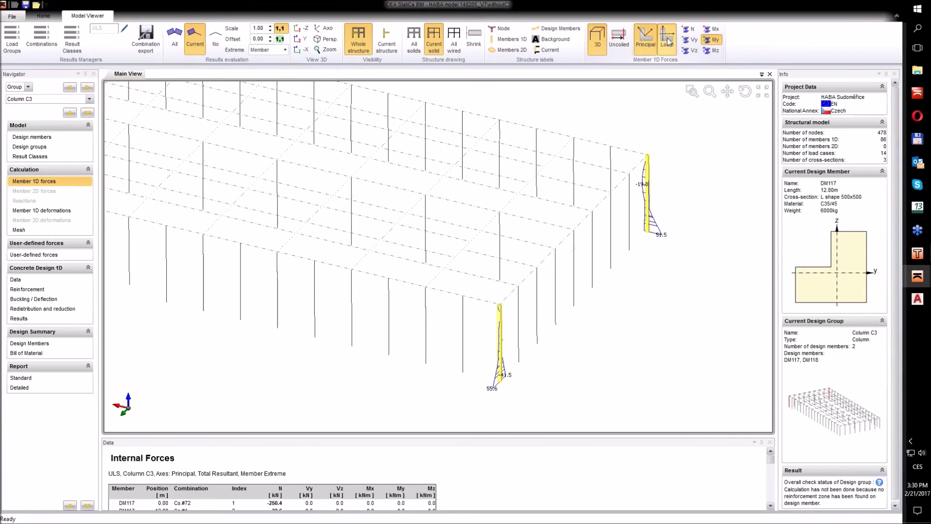
{"action": "left_click", "coordinate": [618, 42]}
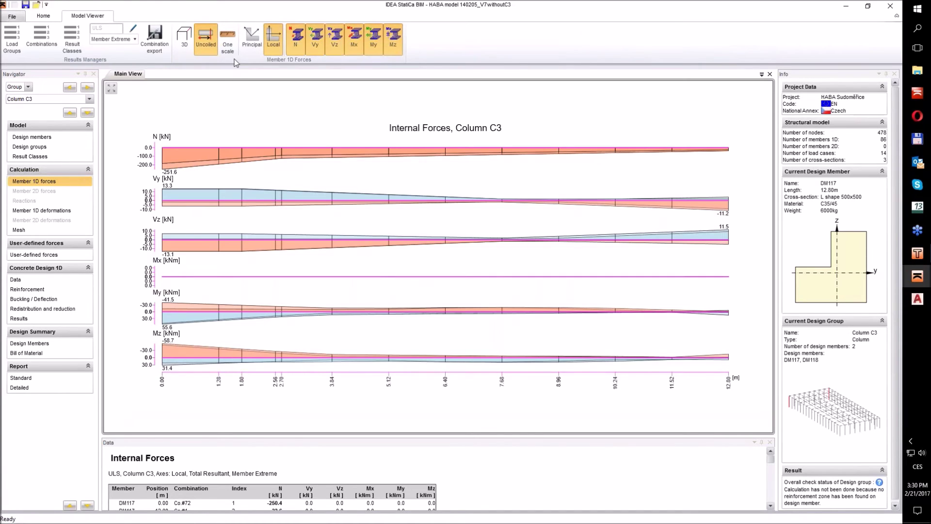
{"action": "left_click", "coordinate": [185, 37]}
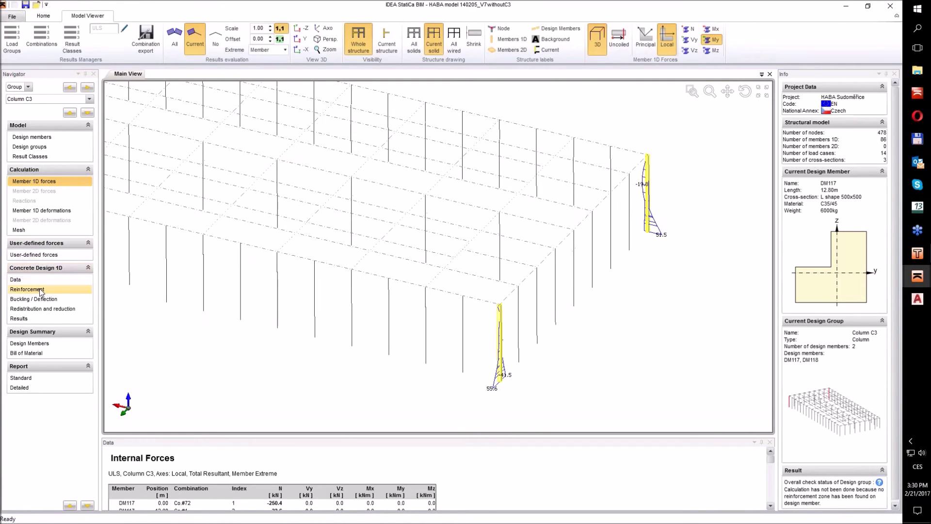
Reinforce the Column C3 section using the L-shaped layout with 2 upper and 3 lower 16 mm bars, 12 mm side bars and 8 mm stirrups
{"action": "left_click", "coordinate": [40, 289]}
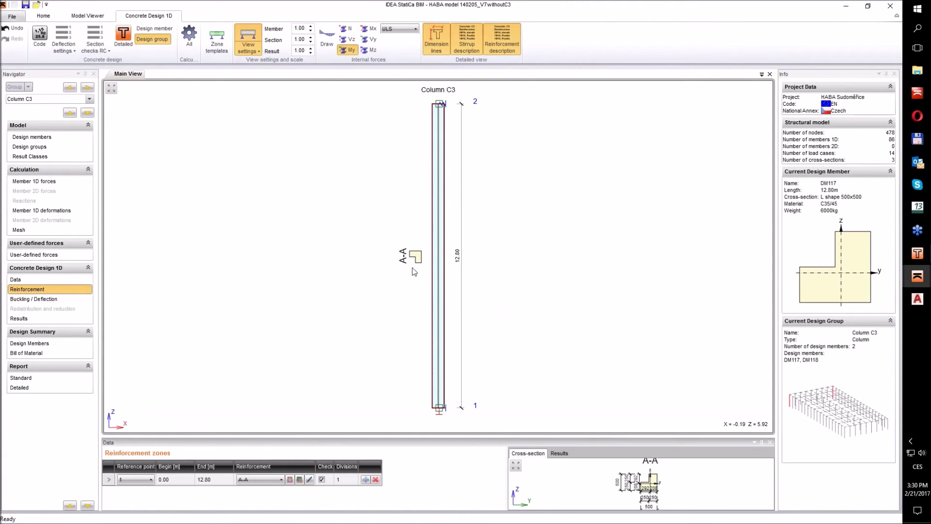
{"action": "double_click", "coordinate": [417, 259]}
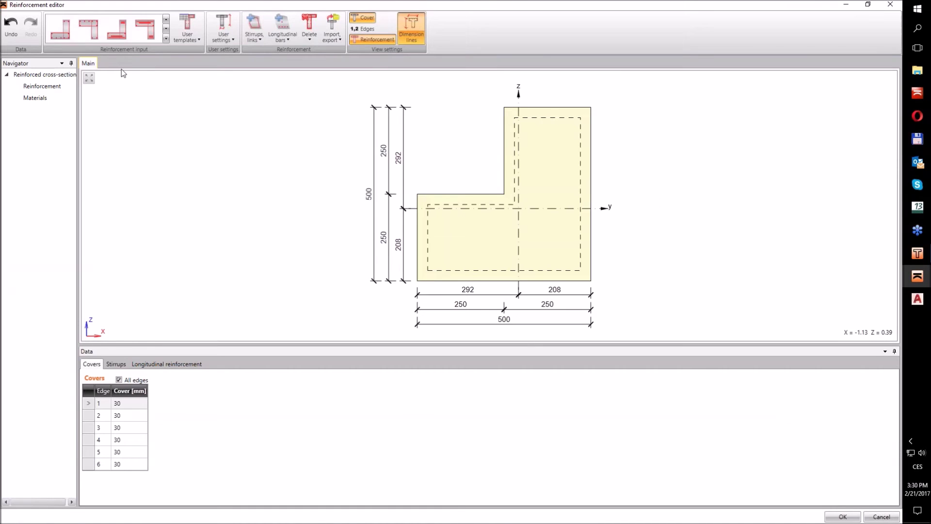
{"action": "left_click", "coordinate": [69, 39]}
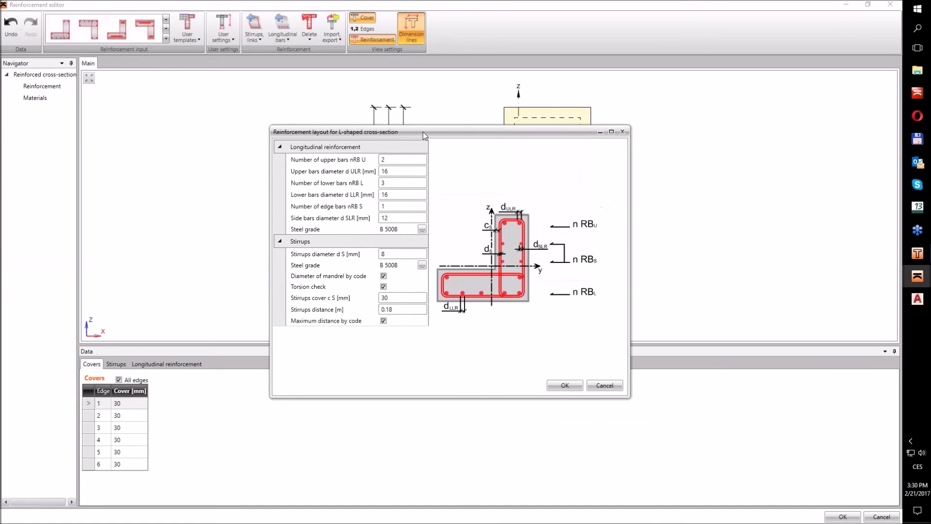
{"action": "left_click", "coordinate": [397, 159]}
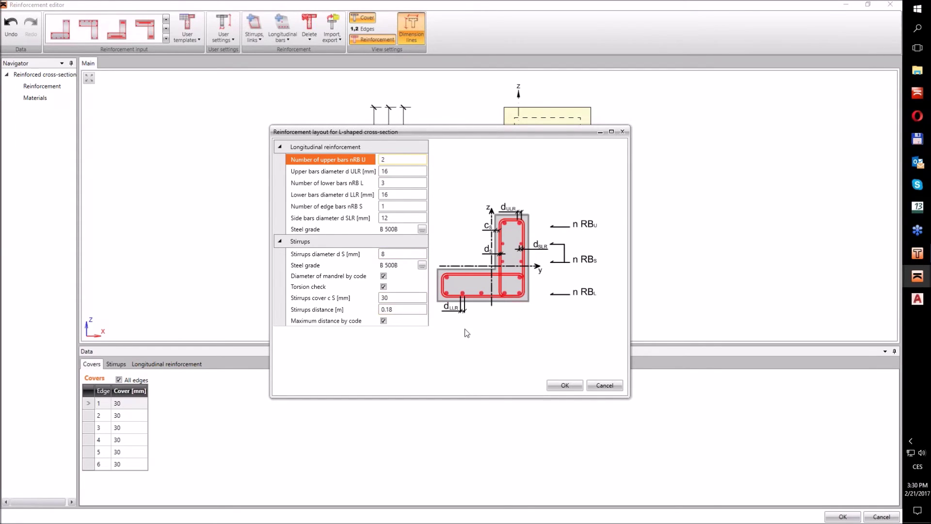
{"action": "left_click", "coordinate": [574, 389]}
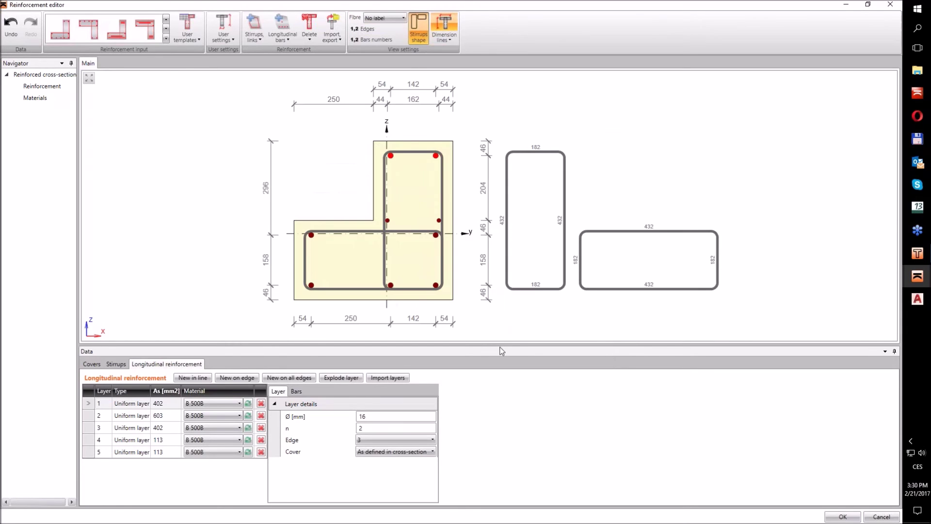
Export the reinforced L-section drawing with dimensions as a DXF file on the Desktop, in meters
{"action": "right_click", "coordinate": [420, 212]}
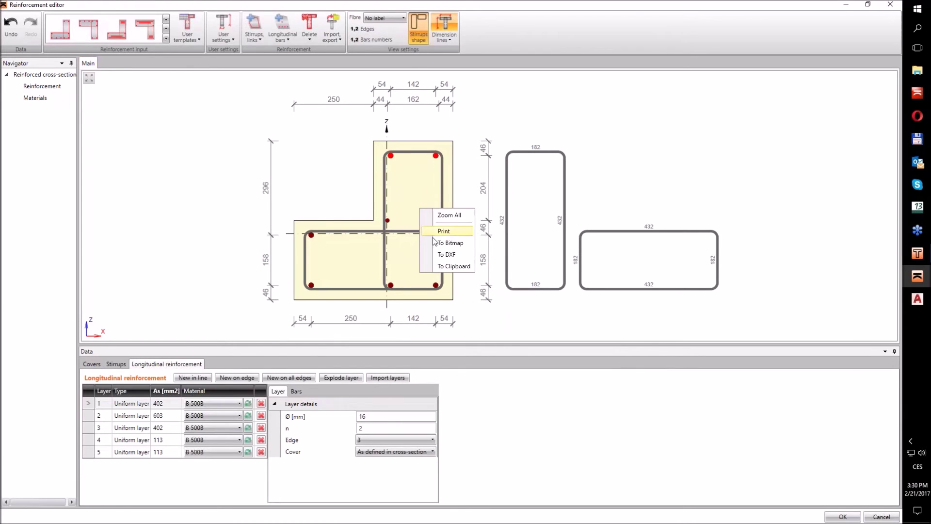
{"action": "left_click", "coordinate": [440, 255]}
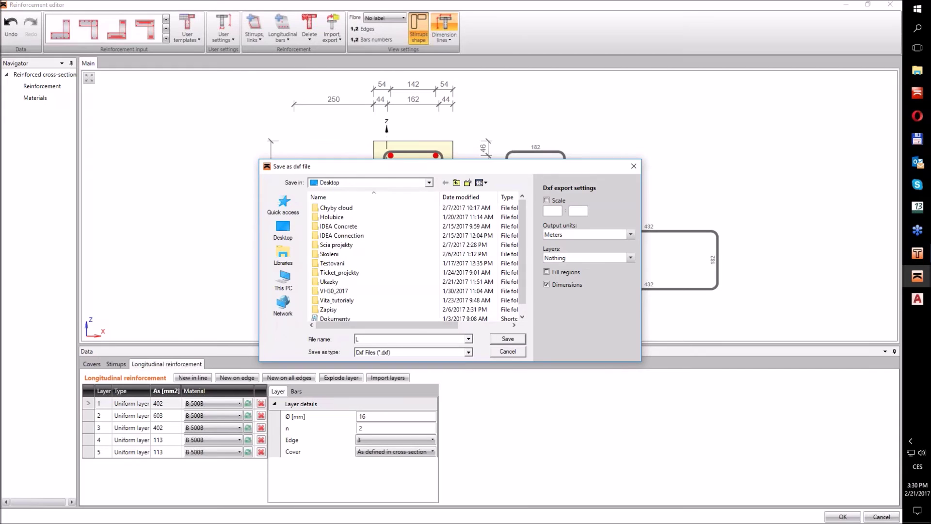
{"action": "key", "text": "Return"}
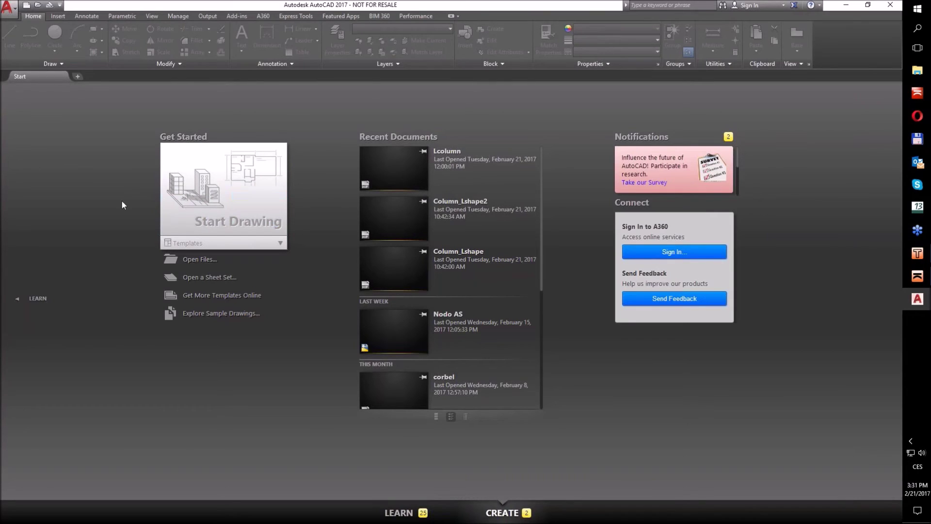
Switch to AutoCAD, open the exported Lculmn.dxf from the Desktop and inspect the L-section drawing
{"action": "left_click", "coordinate": [199, 259]}
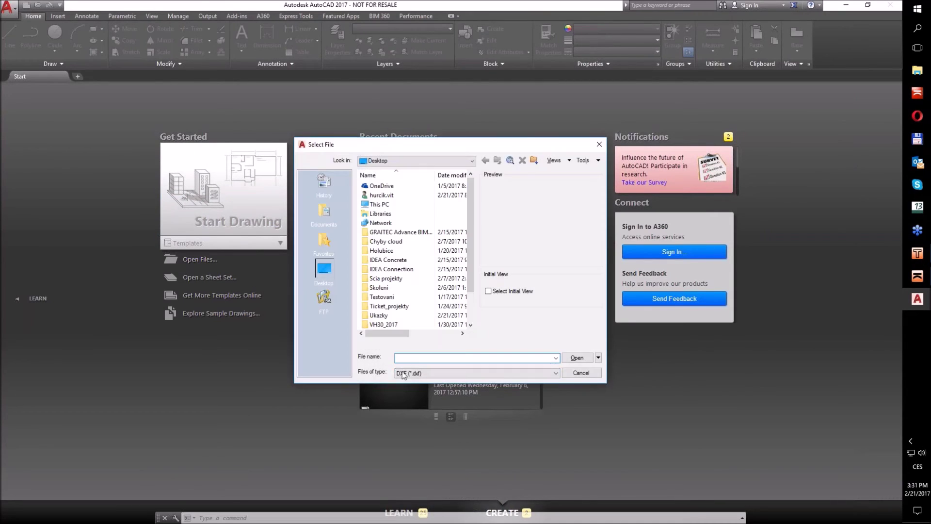
{"action": "scroll", "coordinate": [385, 325], "scroll_direction": "down", "scroll_amount": 2}
{"action": "double_click", "coordinate": [385, 325]}
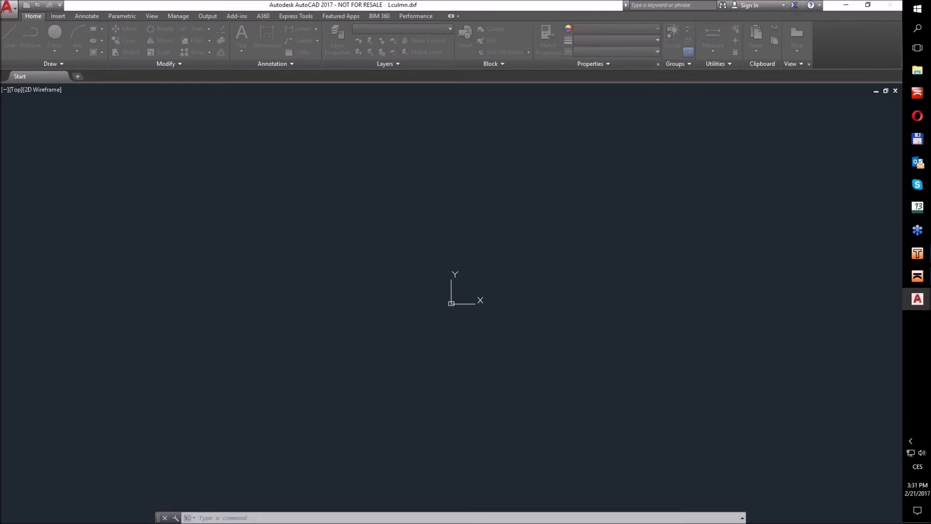
{"action": "middle_click", "coordinate": [386, 319]}
{"action": "middle_click", "coordinate": [387, 318]}
{"action": "scroll", "coordinate": [395, 280], "scroll_direction": "down", "scroll_amount": 4}
{"action": "scroll", "coordinate": [450, 217], "scroll_direction": "up", "scroll_amount": 2}
{"action": "left_click_drag", "start_coordinate": [451, 217], "coordinate": [478, 172]}
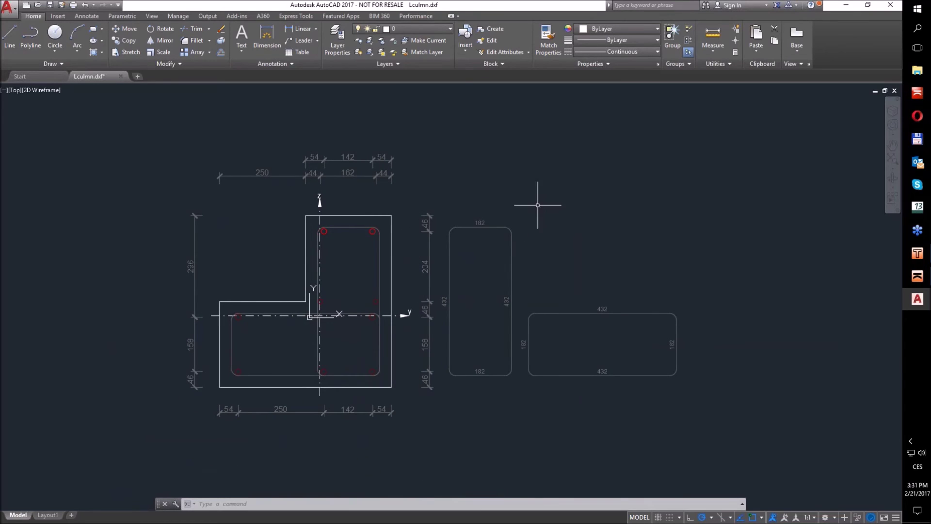
Return to IDEA StatiCa, accept the Column C3 reinforcement and set its reinforcement zone to 5 divisions
{"action": "left_click", "coordinate": [846, 5]}
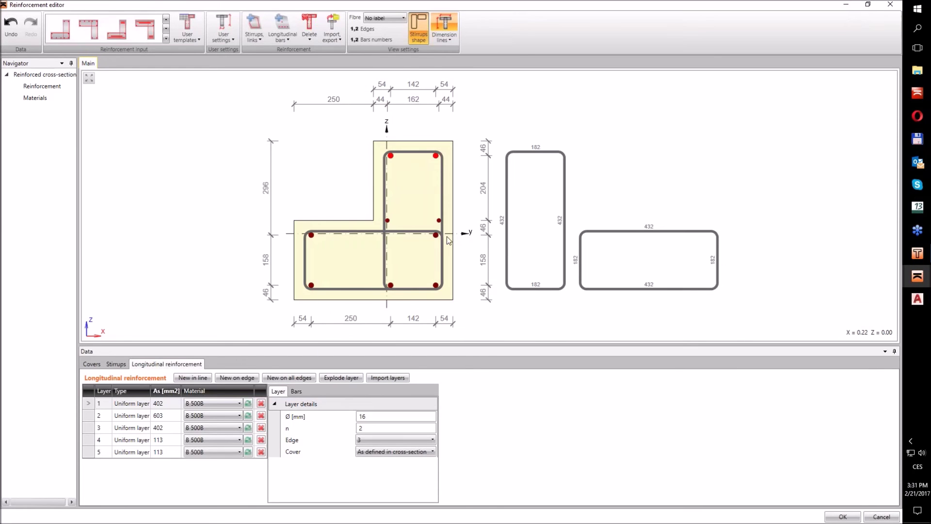
{"action": "left_click", "coordinate": [842, 517]}
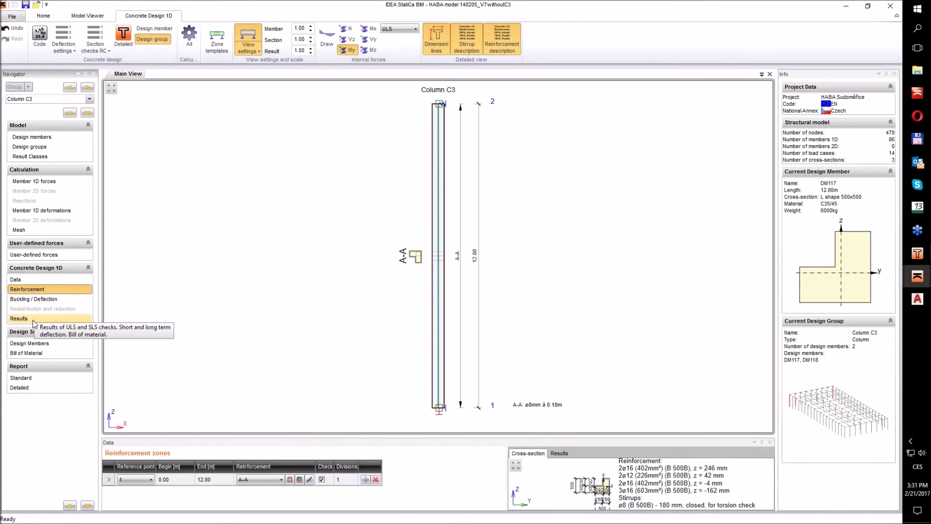
{"action": "left_click", "coordinate": [346, 479]}
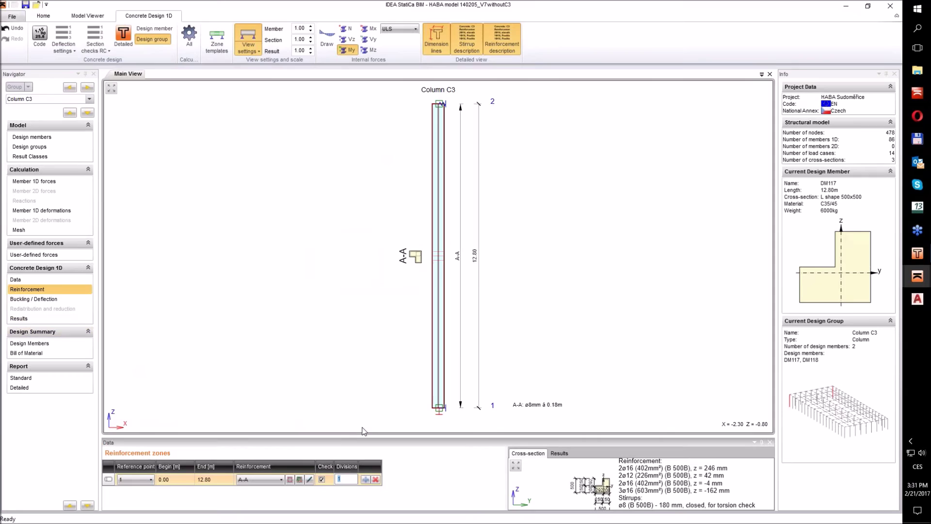
{"action": "key", "text": "Return"}
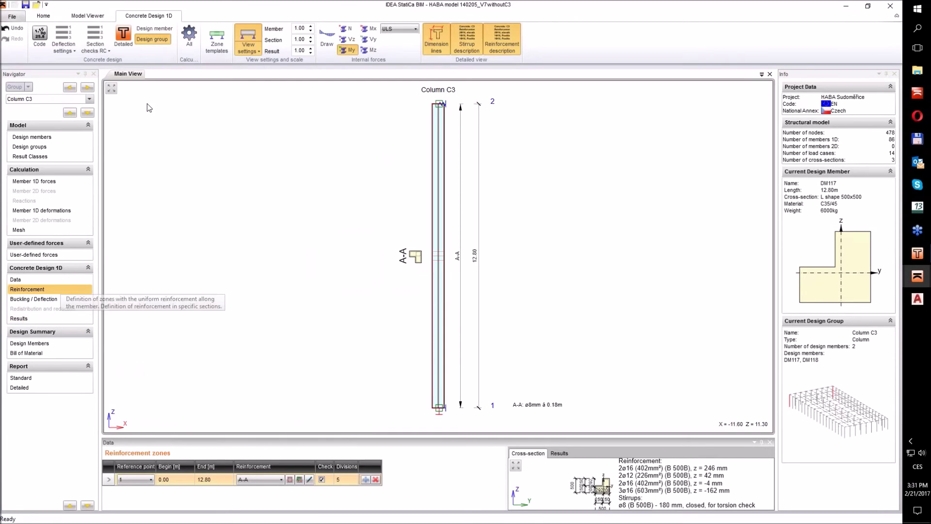
Calculate all design groups and display the Column C3 section check results with the extreme set to No
{"action": "left_click", "coordinate": [188, 39]}
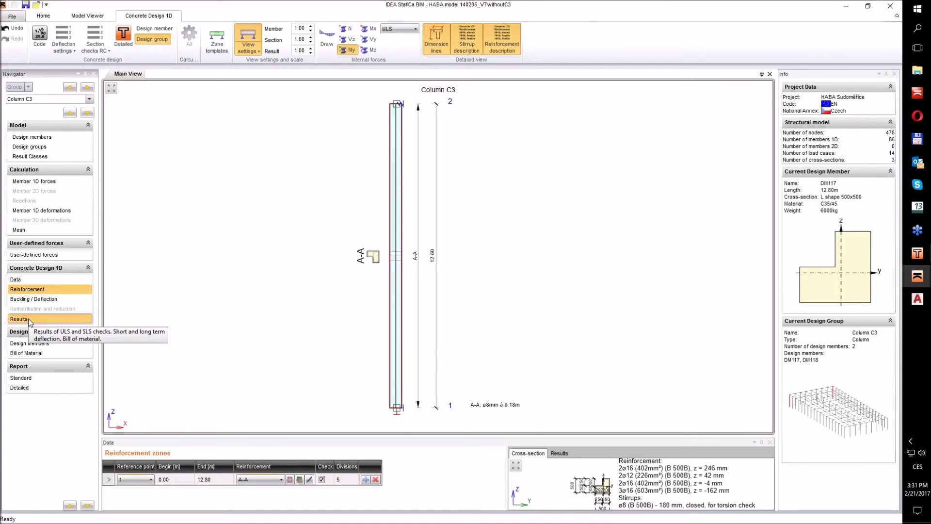
{"action": "left_click", "coordinate": [53, 318]}
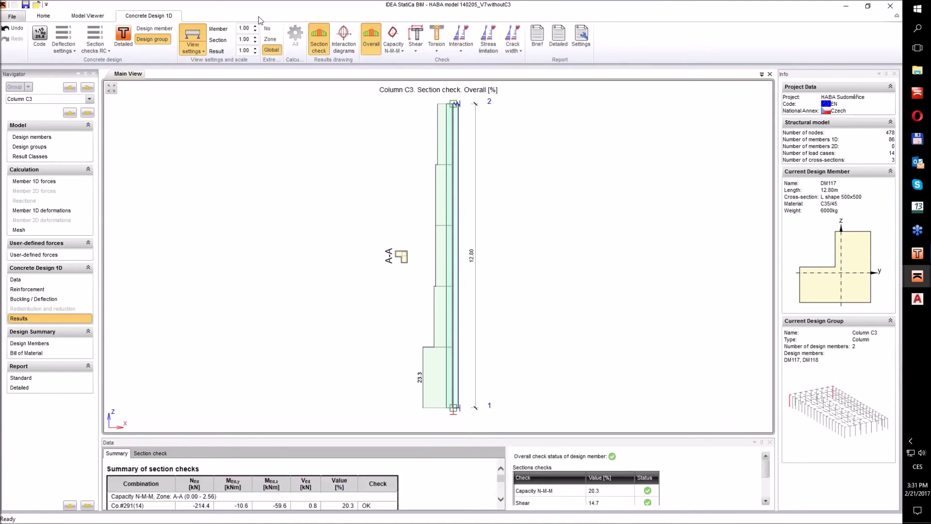
{"action": "left_click", "coordinate": [267, 29]}
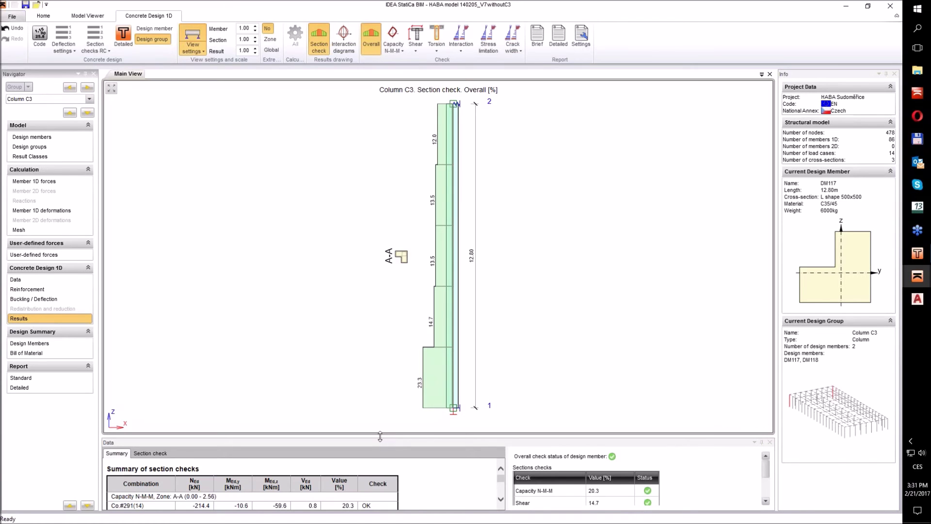
Review the overall section check results of design groups Column C2 and Column C1
{"action": "left_click", "coordinate": [89, 98]}
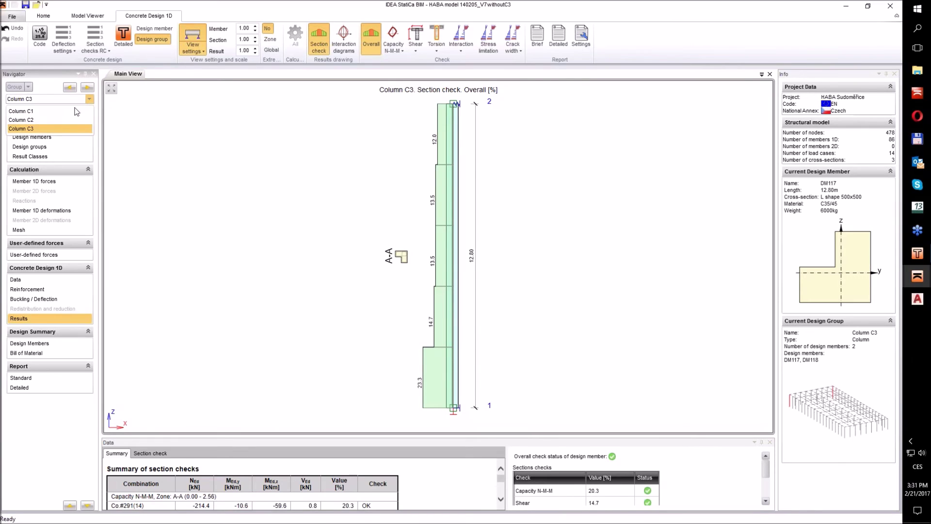
{"action": "left_click", "coordinate": [78, 120]}
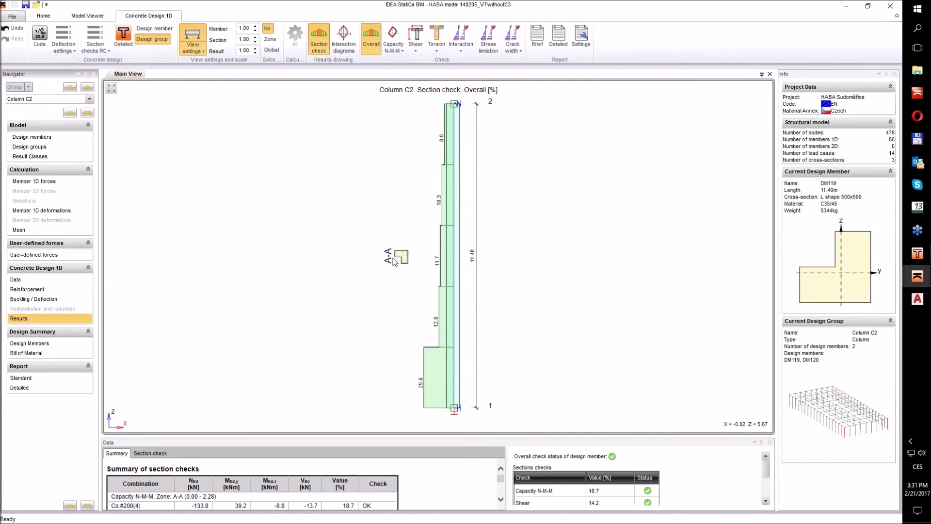
{"action": "left_click", "coordinate": [90, 99]}
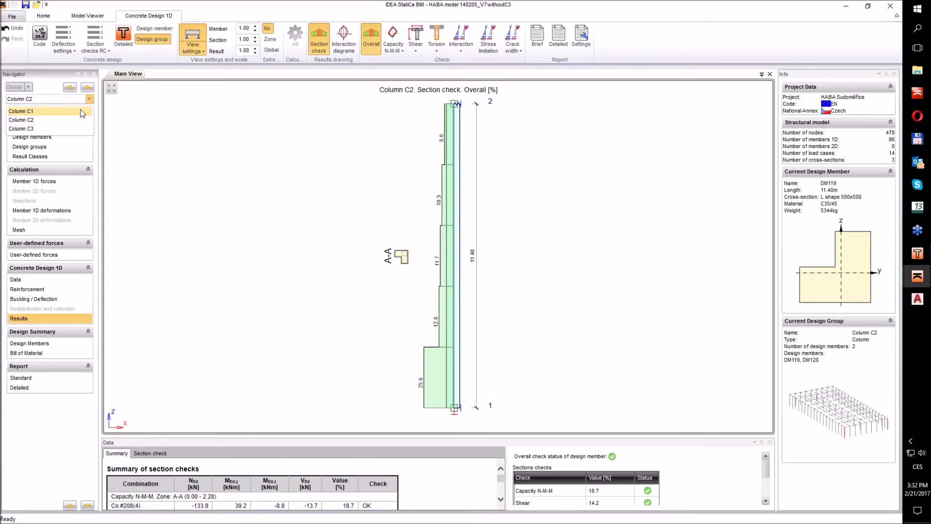
{"action": "left_click", "coordinate": [75, 113]}
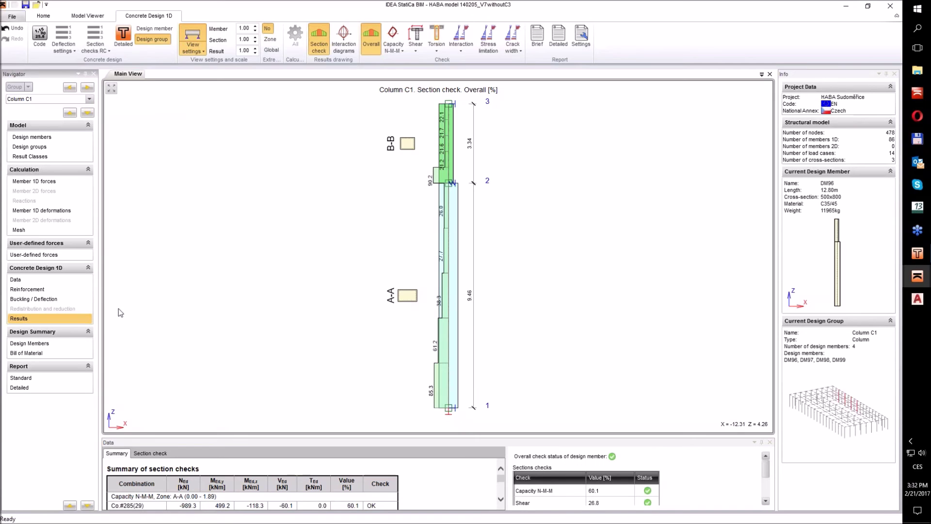
Display the design members summary for Column C1 with the extreme set to design member and enlarge the results table
{"action": "left_click", "coordinate": [33, 346]}
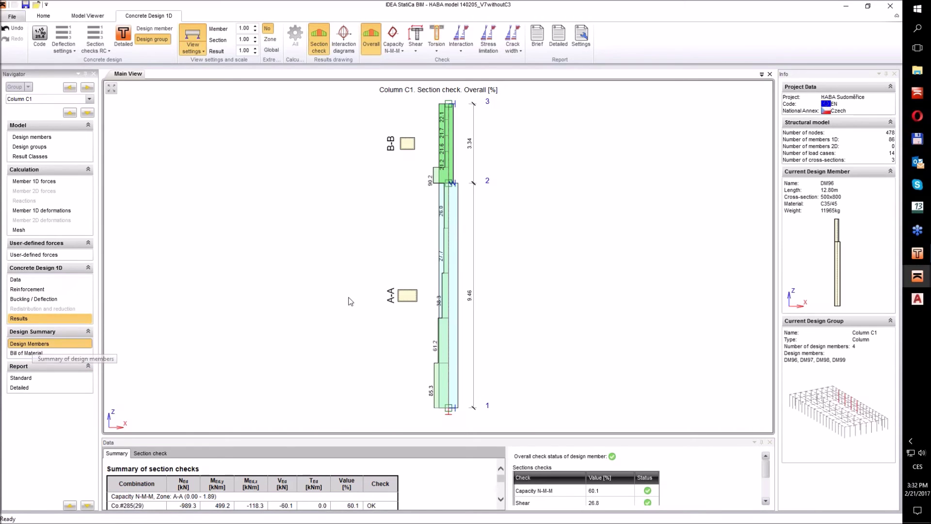
{"action": "scroll", "coordinate": [306, 329], "scroll_direction": "up", "scroll_amount": 5}
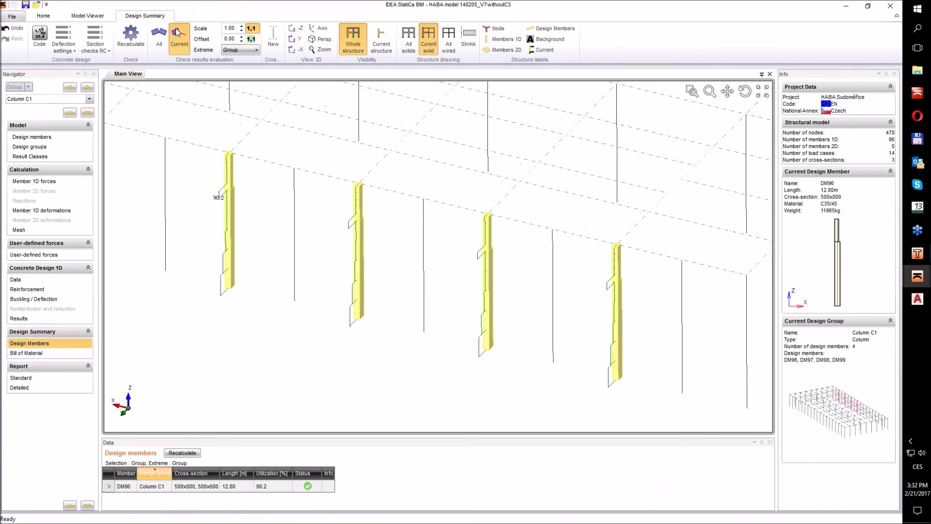
{"action": "left_click", "coordinate": [242, 50]}
{"action": "left_click", "coordinate": [246, 62]}
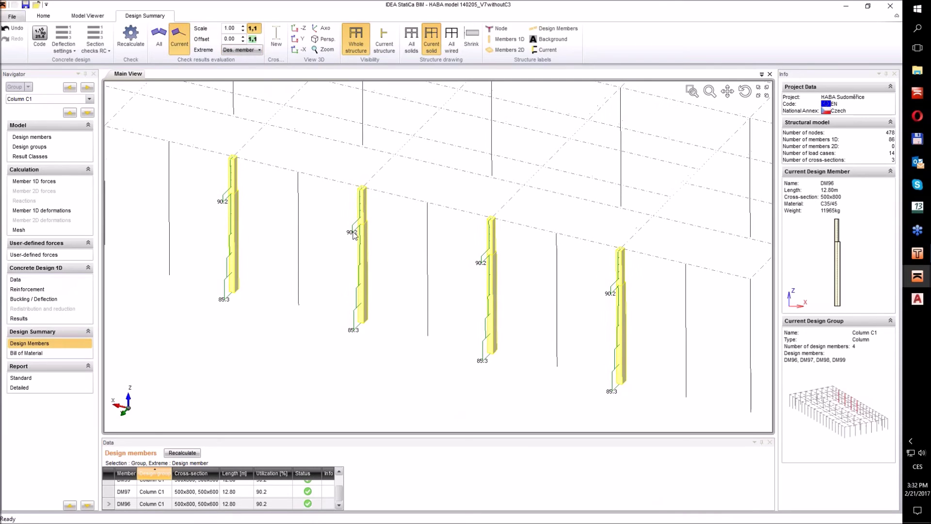
{"action": "left_click_drag", "start_coordinate": [402, 336], "coordinate": [325, 339]}
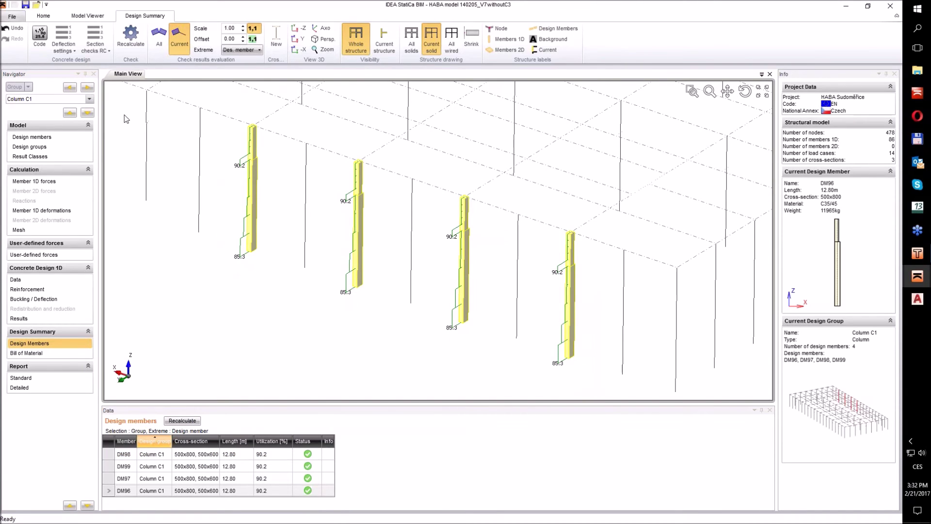
Review the design member utilization summary for groups Column C2 and Column C3 in the 3D structure
{"action": "left_click", "coordinate": [90, 99]}
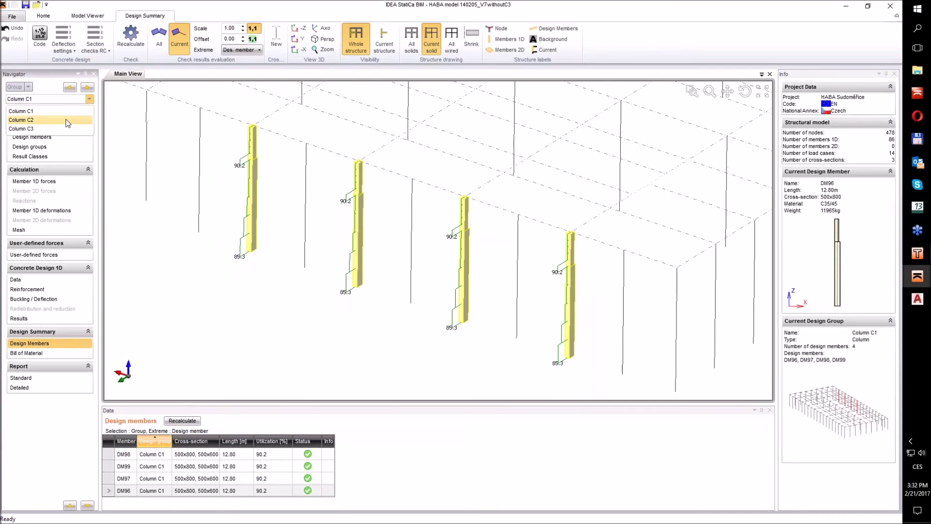
{"action": "left_click", "coordinate": [66, 120]}
{"action": "left_click_drag", "start_coordinate": [259, 254], "coordinate": [393, 265]}
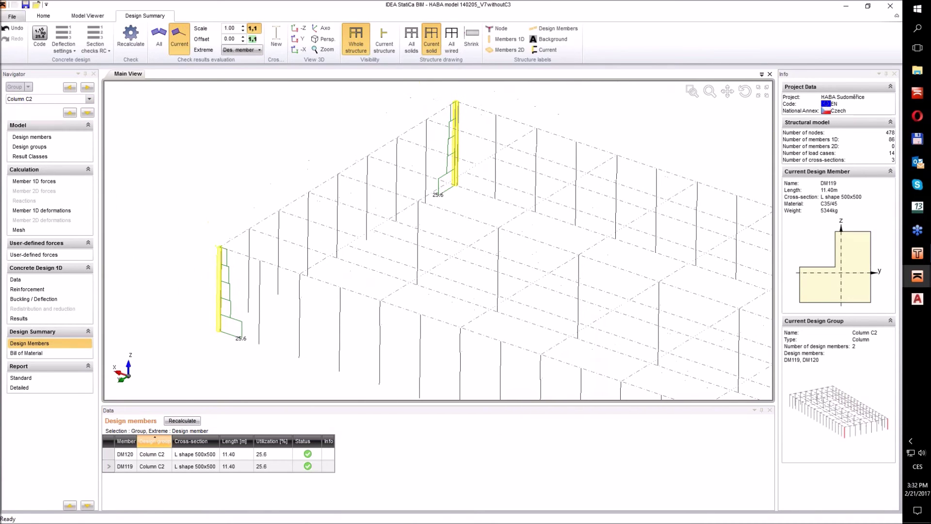
{"action": "left_click", "coordinate": [90, 99]}
{"action": "left_click", "coordinate": [62, 129]}
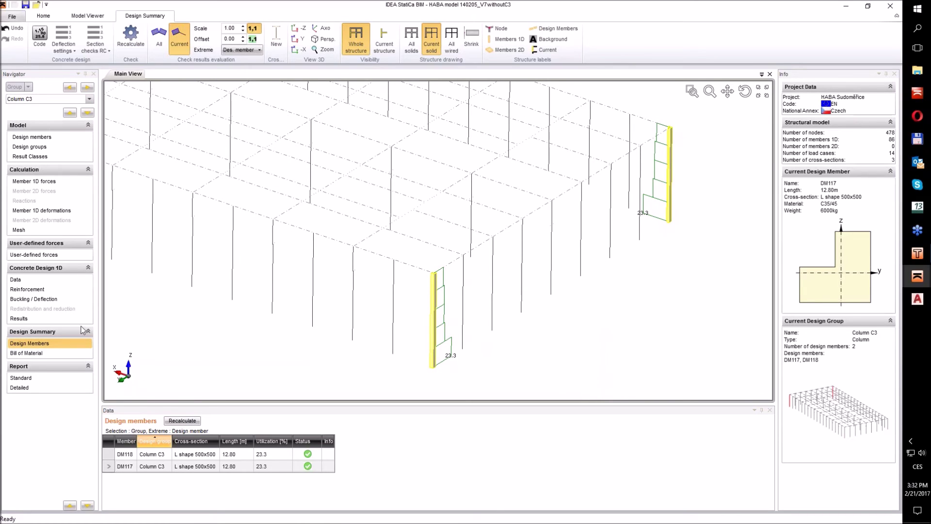
Examine the bill of material for the concrete members and read through the standard report
{"action": "left_click", "coordinate": [37, 353]}
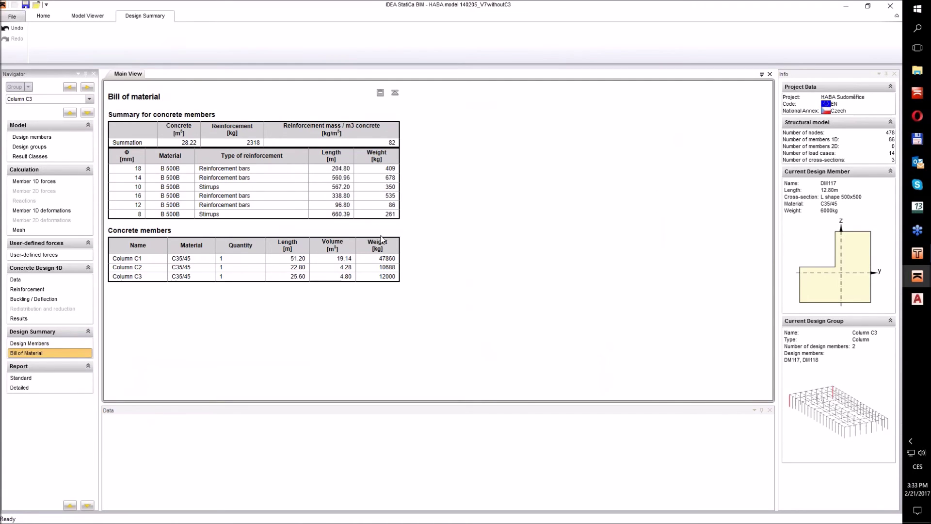
{"action": "left_click", "coordinate": [310, 271]}
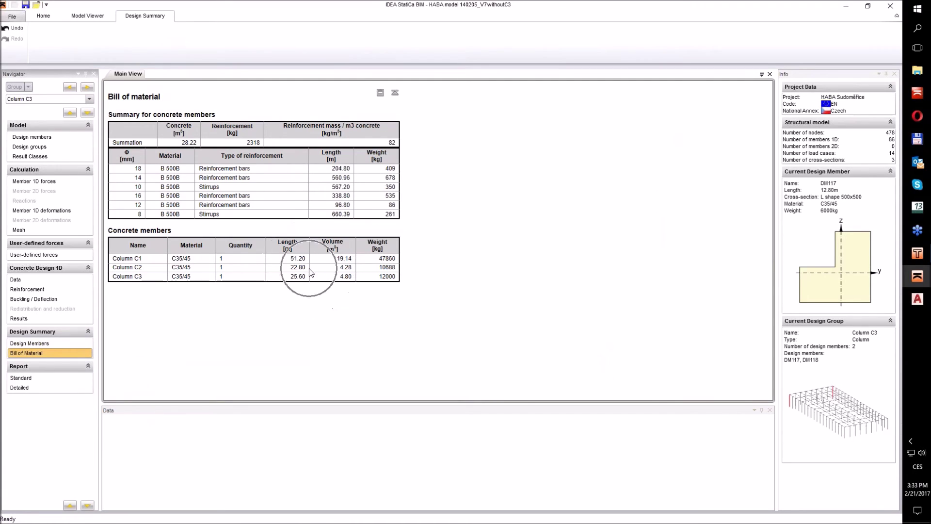
{"action": "left_click", "coordinate": [31, 380]}
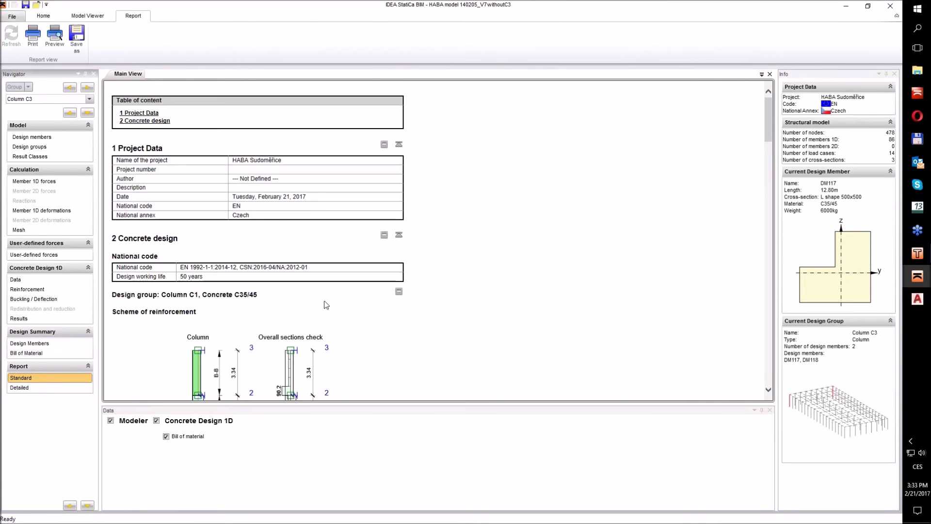
{"action": "scroll", "coordinate": [328, 274], "scroll_direction": "down", "scroll_amount": 6}
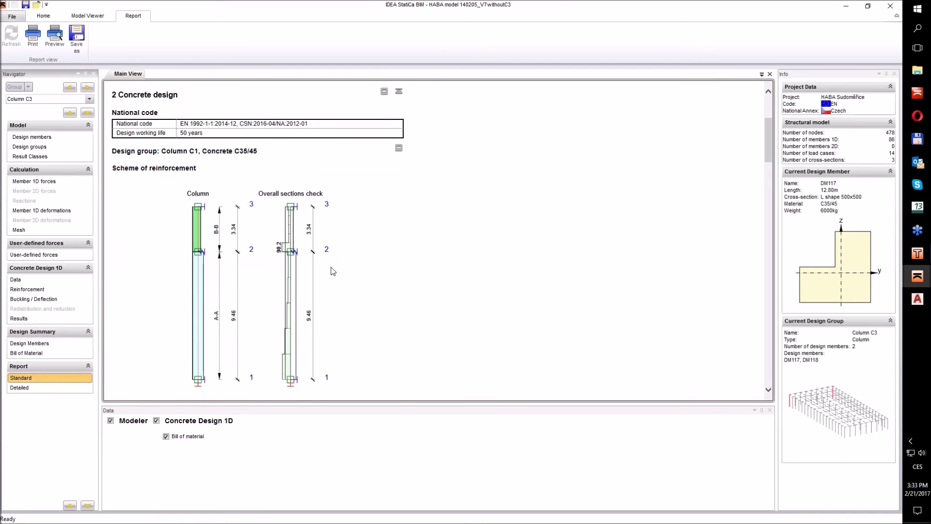
{"action": "scroll", "coordinate": [333, 270], "scroll_direction": "down", "scroll_amount": 2}
{"action": "scroll", "coordinate": [333, 271], "scroll_direction": "down", "scroll_amount": 12}
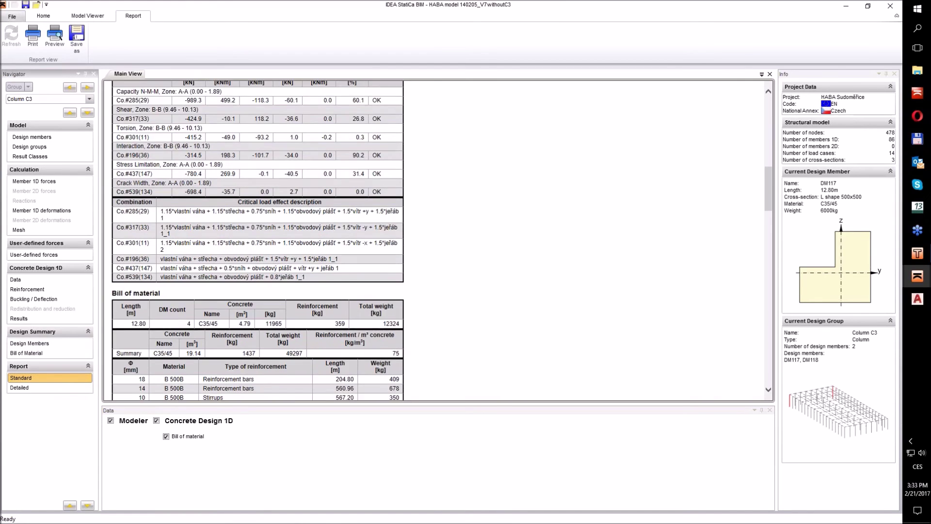
{"action": "scroll", "coordinate": [333, 270], "scroll_direction": "down", "scroll_amount": 8}
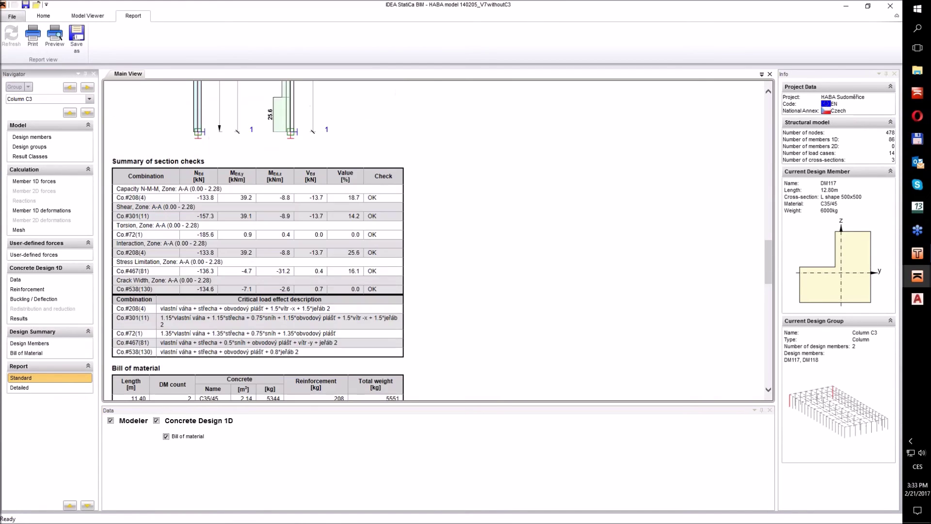
{"action": "scroll", "coordinate": [333, 270], "scroll_direction": "down", "scroll_amount": 15}
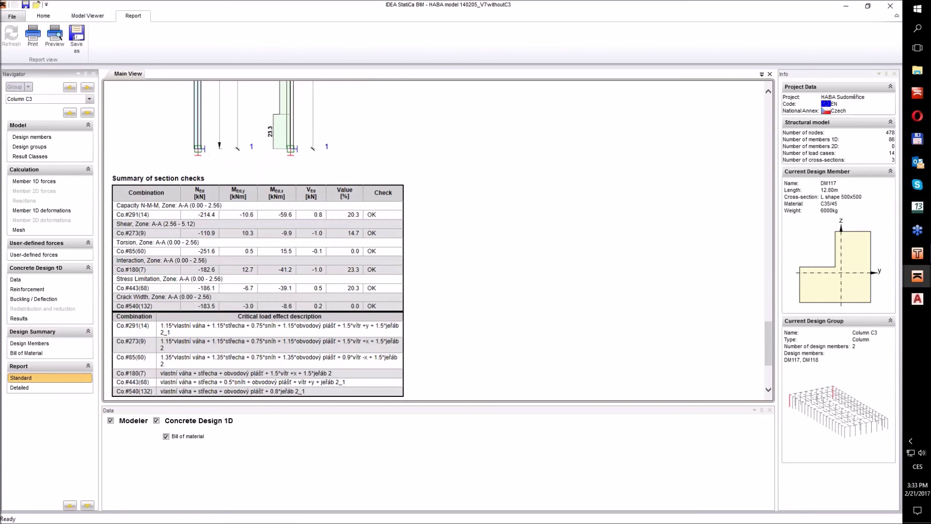
{"action": "scroll", "coordinate": [333, 271], "scroll_direction": "down", "scroll_amount": 2}
Generate the detailed report with design group drawings set to Normal size, leaving out result classes, combinations and load groups
{"action": "left_click", "coordinate": [48, 387]}
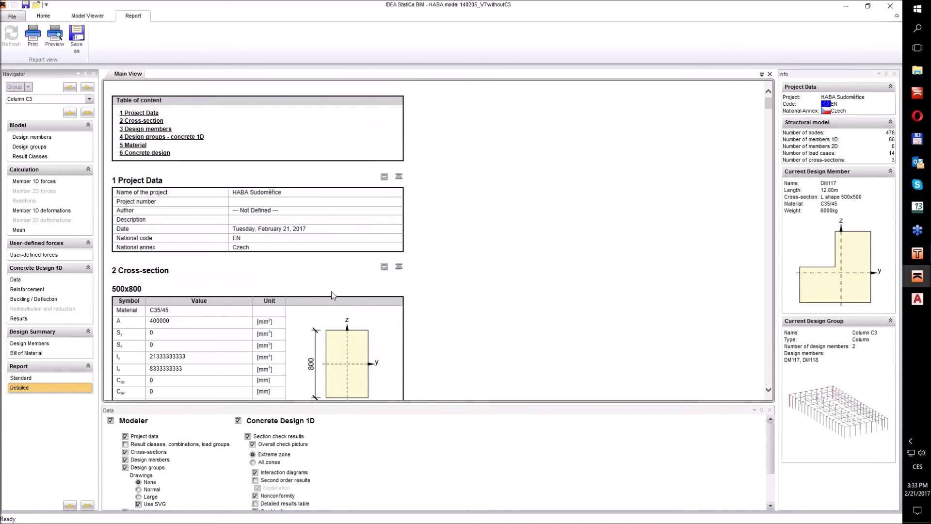
{"action": "left_click_drag", "start_coordinate": [311, 406], "coordinate": [311, 321]}
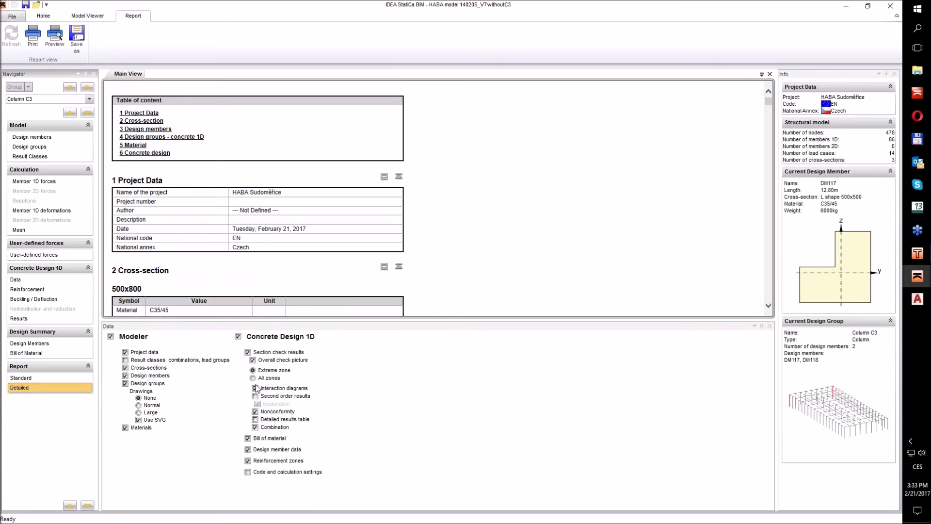
{"action": "left_click", "coordinate": [125, 360]}
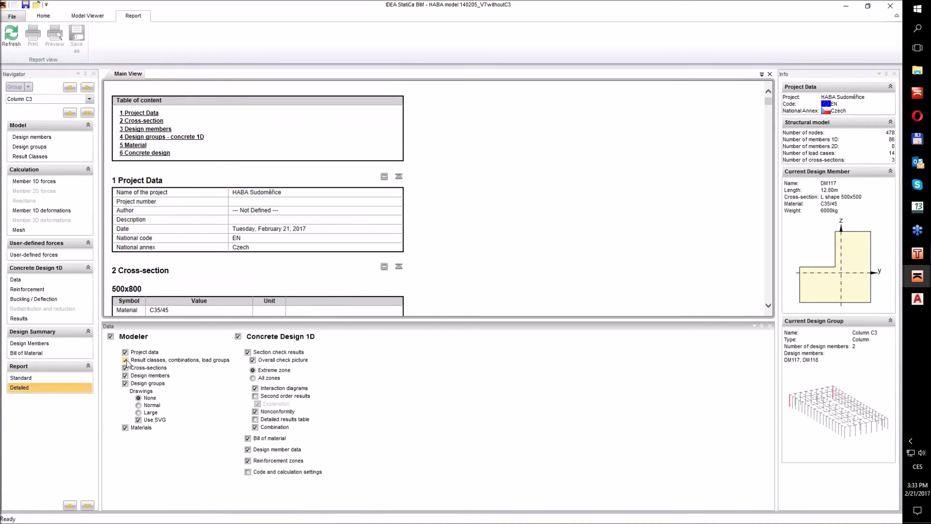
{"action": "left_click", "coordinate": [126, 360]}
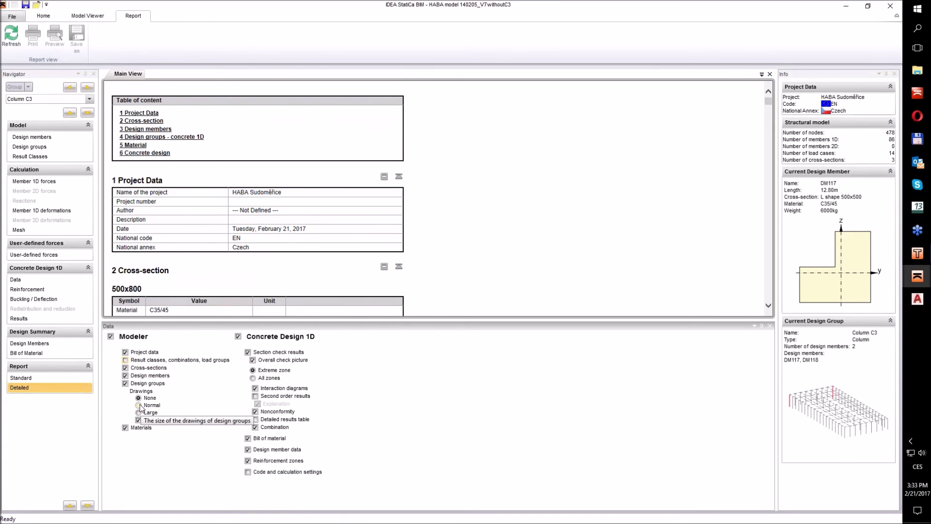
{"action": "left_click", "coordinate": [138, 406]}
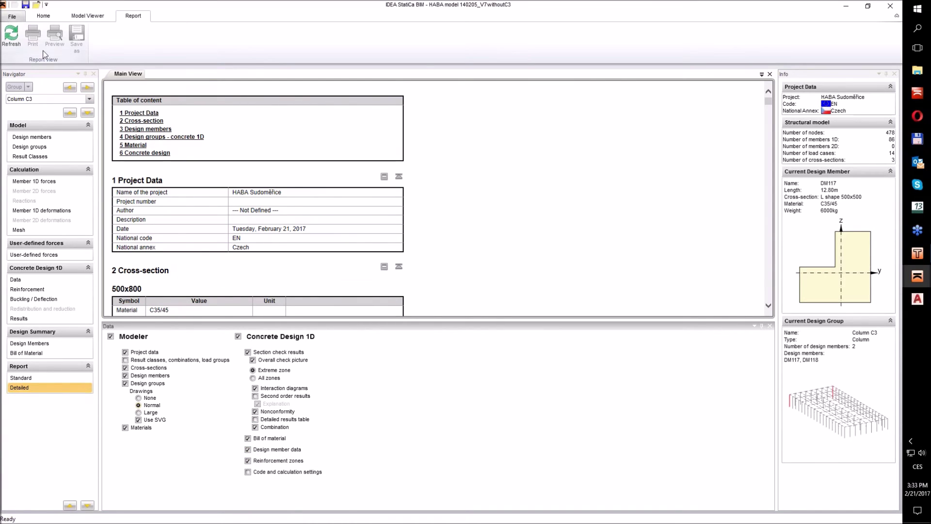
{"action": "left_click", "coordinate": [10, 37]}
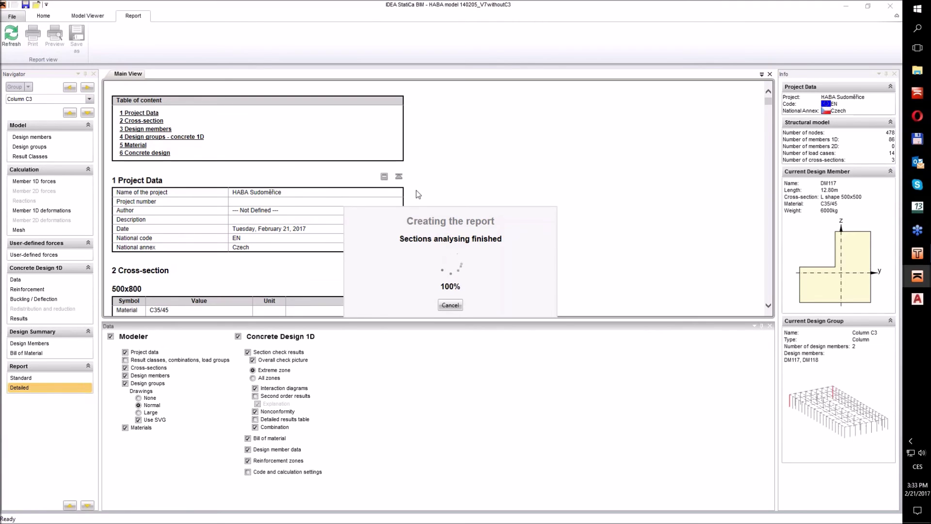
{"action": "left_click_drag", "start_coordinate": [413, 319], "coordinate": [413, 396]}
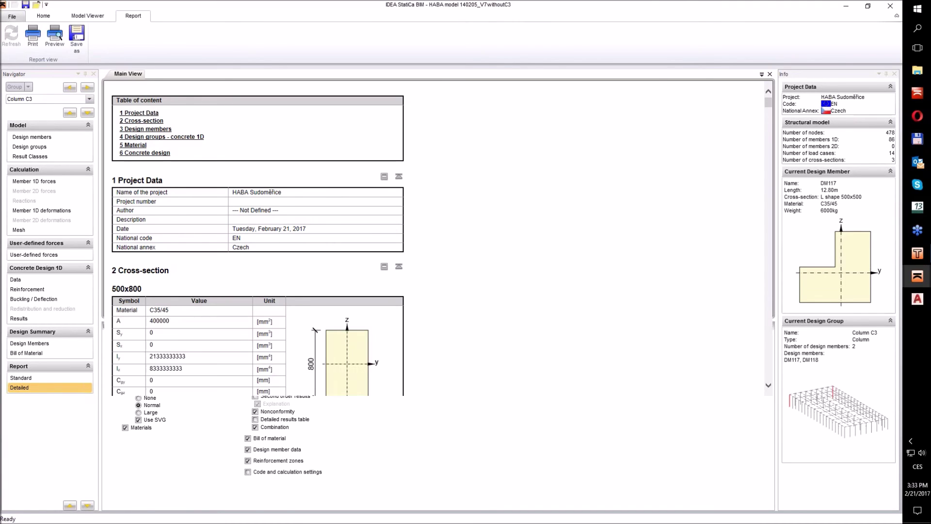
Read the cross-section properties and design group drawings in the detailed report
{"action": "scroll", "coordinate": [440, 237], "scroll_direction": "down", "scroll_amount": 4}
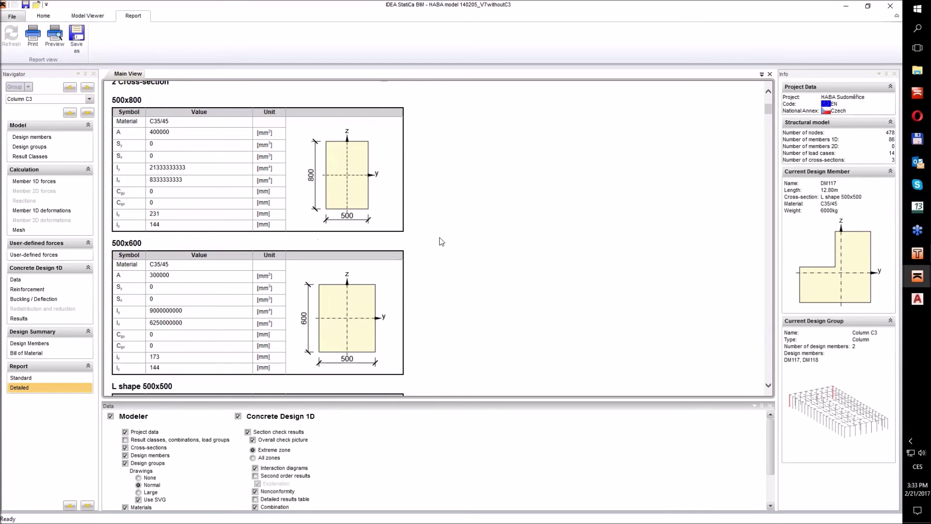
{"action": "scroll", "coordinate": [439, 237], "scroll_direction": "down", "scroll_amount": 6}
{"action": "scroll", "coordinate": [439, 241], "scroll_direction": "down", "scroll_amount": 10}
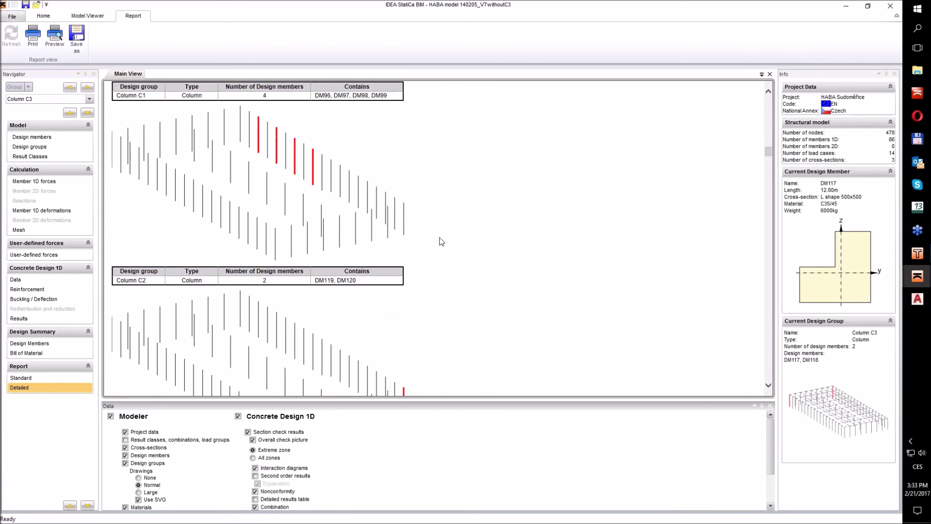
Examine the section checks, interaction diagram, nonconformities, critical combinations and bill of material in the rest of the detailed report
{"action": "scroll", "coordinate": [423, 228], "scroll_direction": "down", "scroll_amount": 6}
{"action": "scroll", "coordinate": [425, 230], "scroll_direction": "down", "scroll_amount": 10}
{"action": "scroll", "coordinate": [425, 231], "scroll_direction": "down", "scroll_amount": 8}
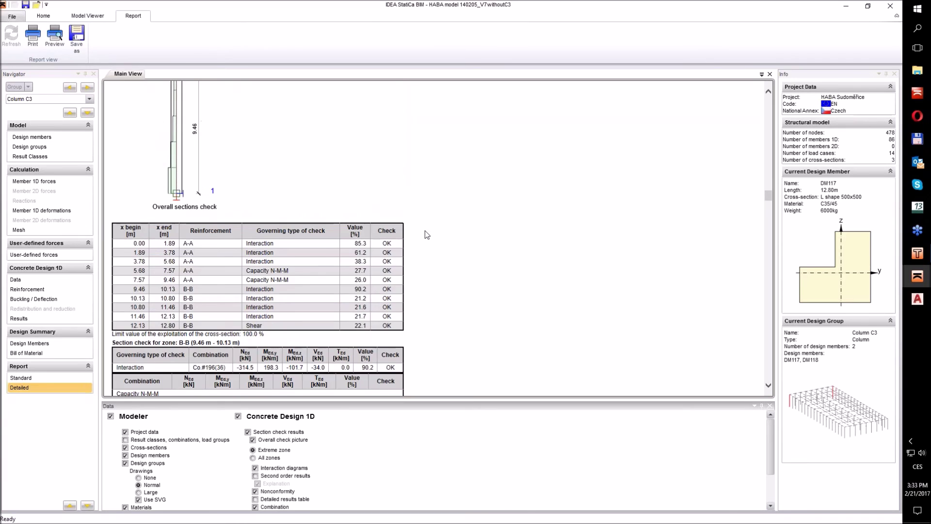
{"action": "scroll", "coordinate": [425, 230], "scroll_direction": "down", "scroll_amount": 8}
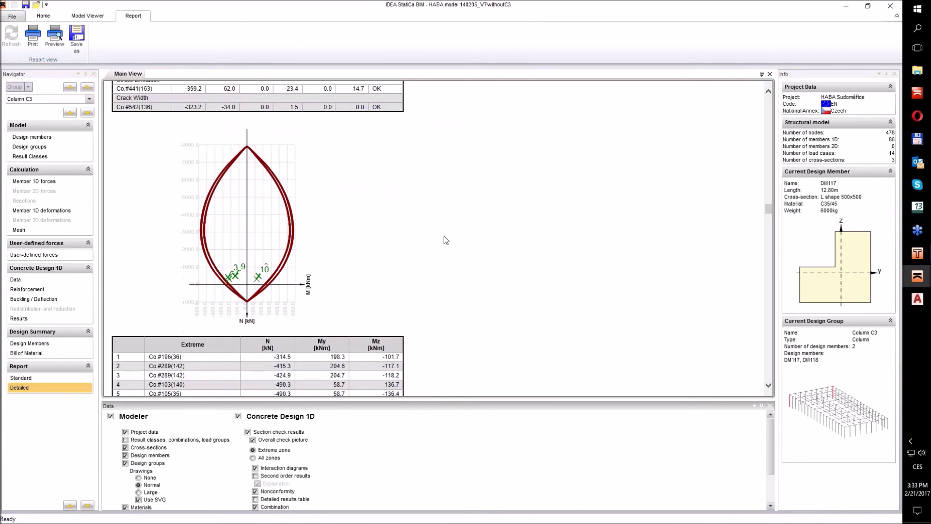
{"action": "scroll", "coordinate": [446, 240], "scroll_direction": "down", "scroll_amount": 10}
{"action": "scroll", "coordinate": [446, 239], "scroll_direction": "down", "scroll_amount": 10}
{"action": "scroll", "coordinate": [445, 240], "scroll_direction": "down", "scroll_amount": 10}
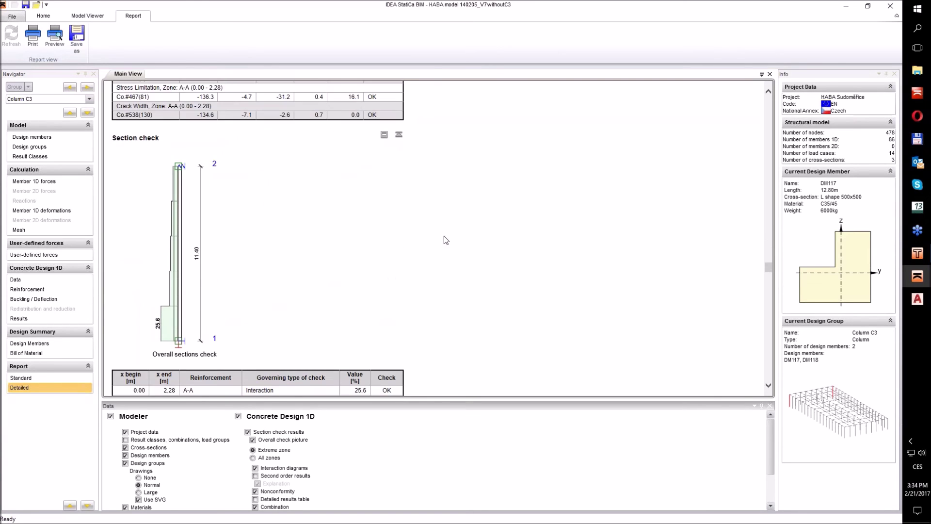
{"action": "scroll", "coordinate": [446, 239], "scroll_direction": "down", "scroll_amount": 8}
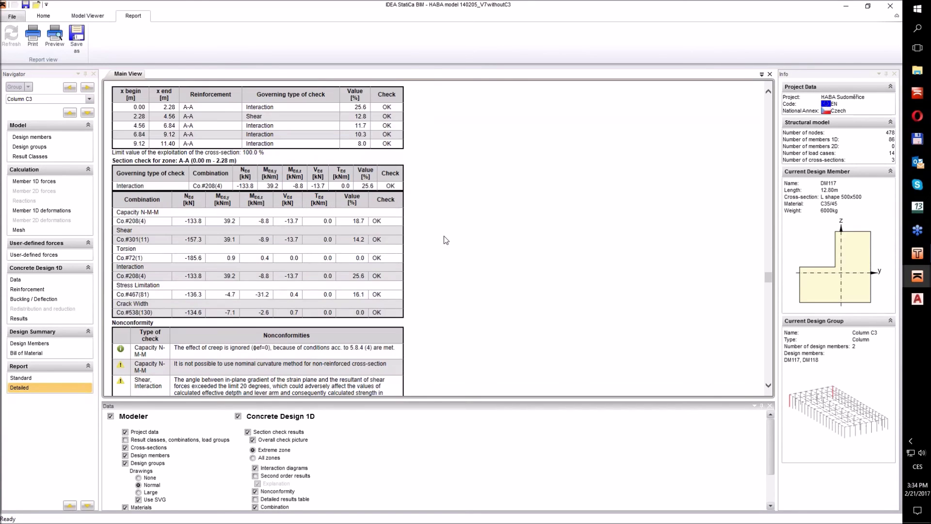
{"action": "scroll", "coordinate": [443, 236], "scroll_direction": "down", "scroll_amount": 8}
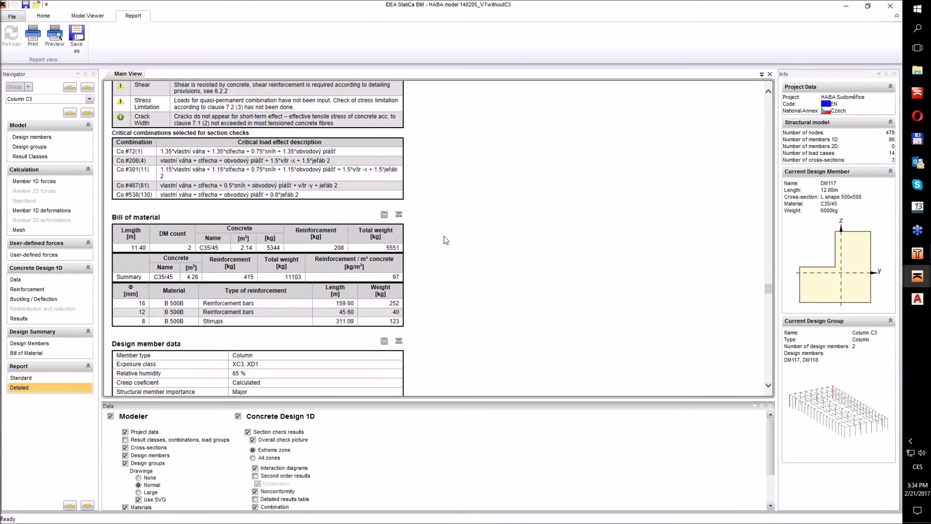
{"action": "left_click_drag", "start_coordinate": [768, 291], "coordinate": [775, 374]}
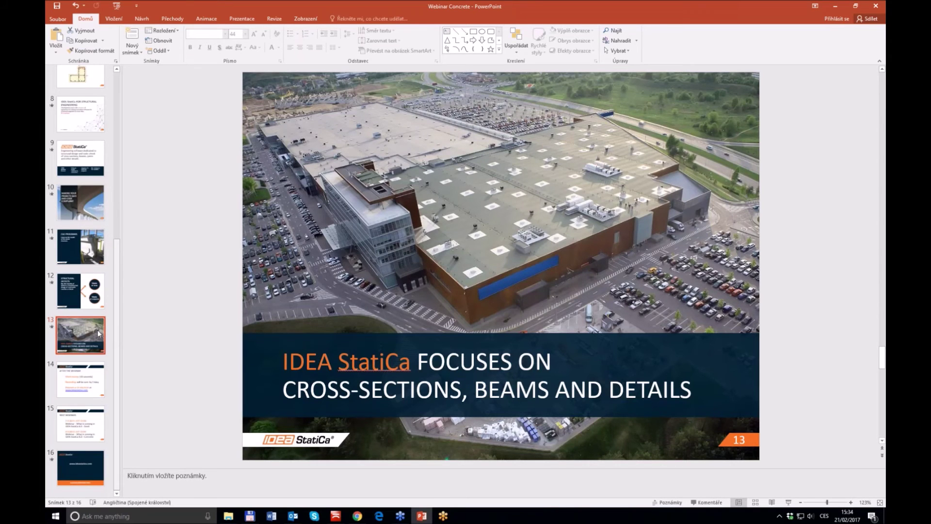
Select the "After the webinar" slide of the Webinar Concrete presentation in PowerPoint and start the slide show from it
{"action": "left_click", "coordinate": [80, 379]}
{"action": "triple_click", "coordinate": [409, 235]}
{"action": "left_click", "coordinate": [310, 298]}
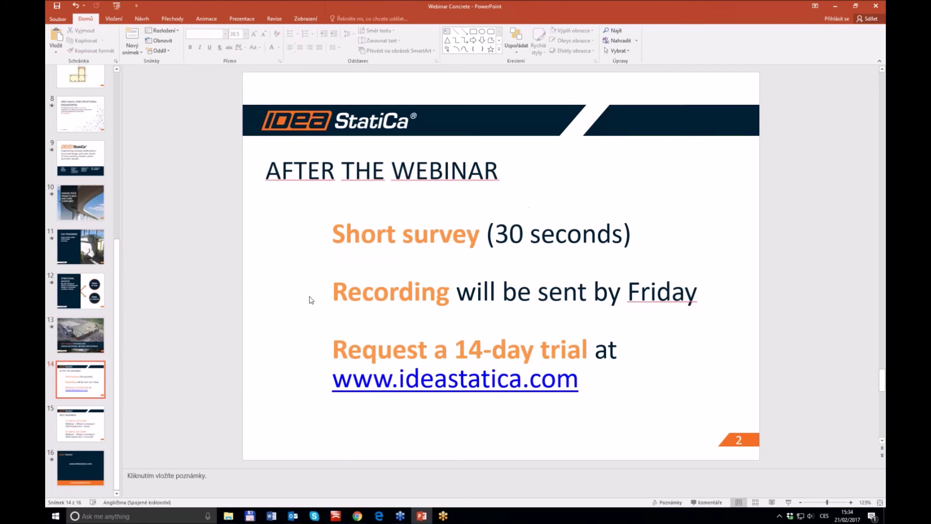
{"action": "left_click", "coordinate": [788, 502]}
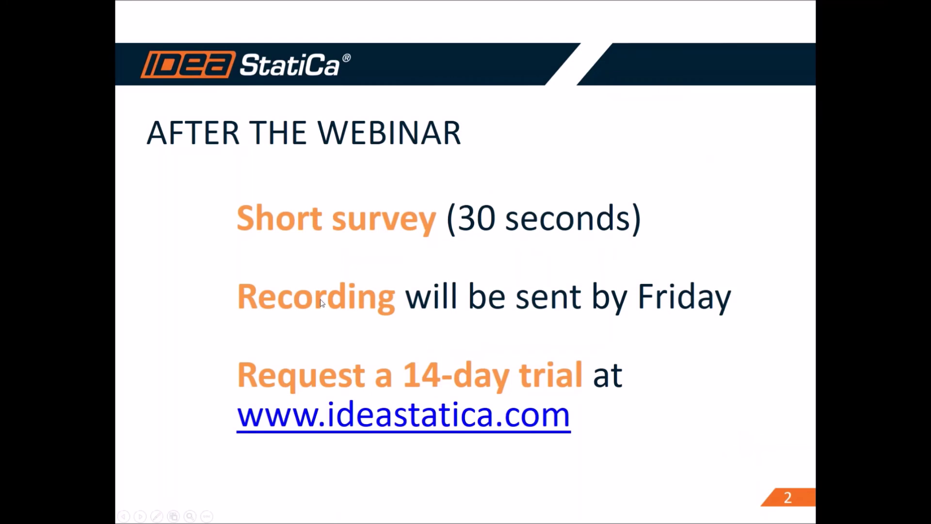
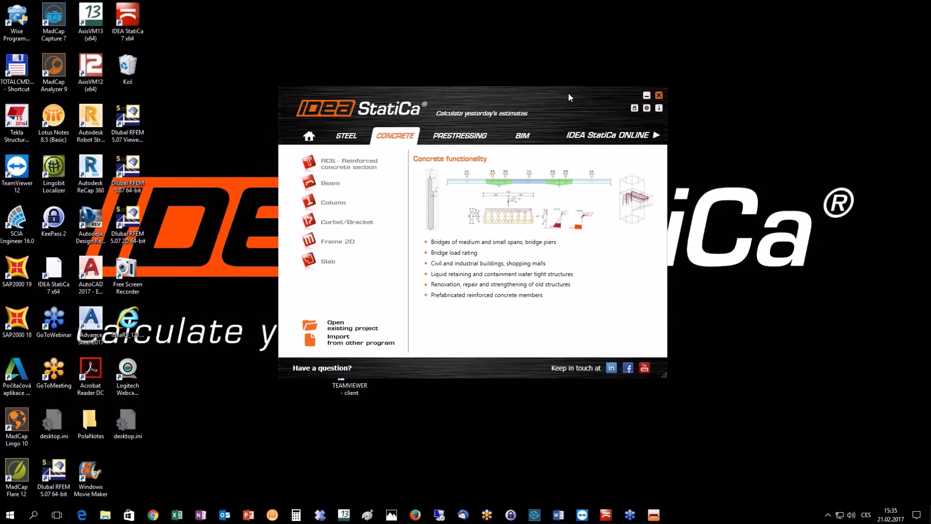
Move the IDEA StatiCa launcher aside, switch to the untitled project in IDEA StatiCa Beam and open its detailed section check in RCS
{"action": "left_click_drag", "start_coordinate": [568, 94], "coordinate": [736, 20]}
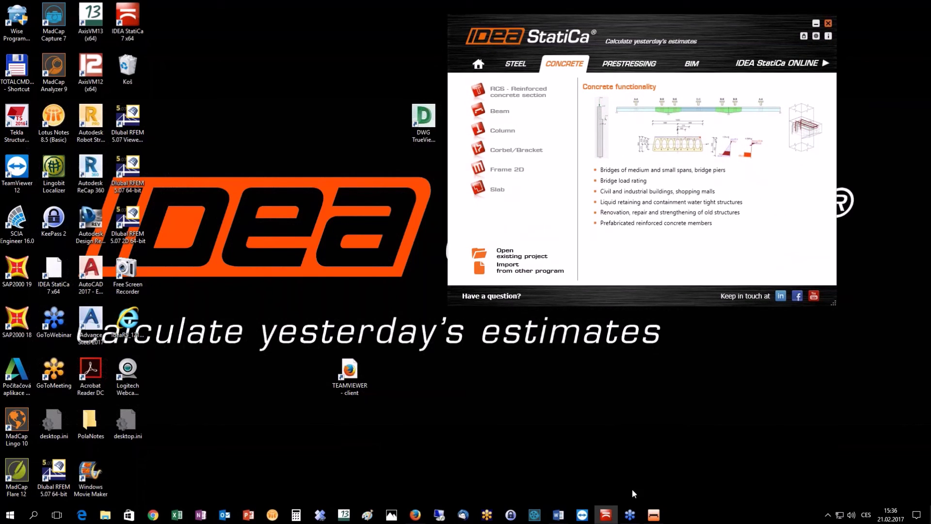
{"action": "mouse_move", "coordinate": [654, 518]}
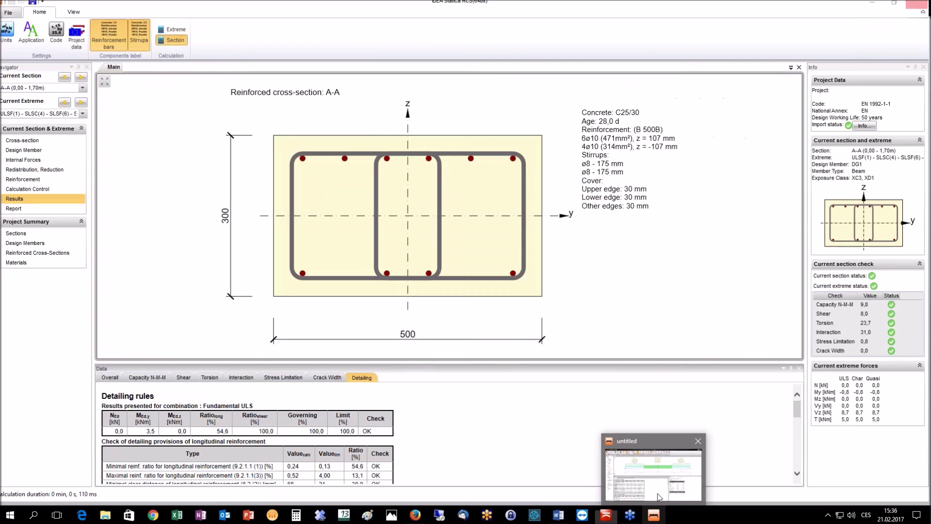
{"action": "left_click", "coordinate": [658, 497]}
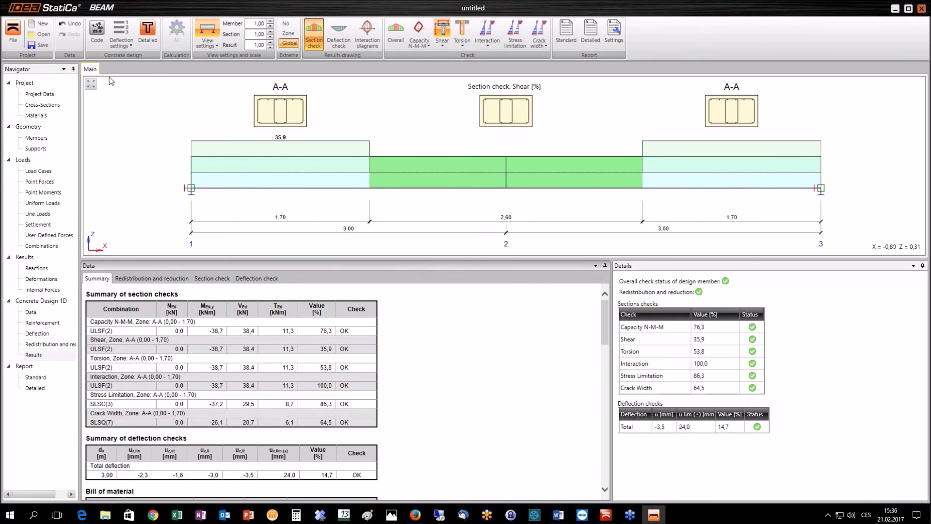
{"action": "left_click", "coordinate": [145, 35]}
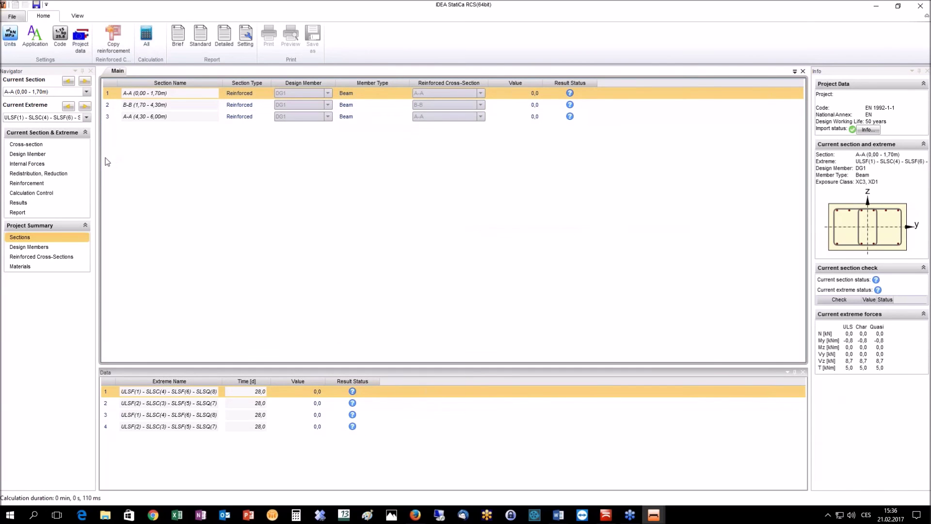
View the reinforcement of section A-A and display its torsion check in an enlarged results area
{"action": "left_click", "coordinate": [26, 183]}
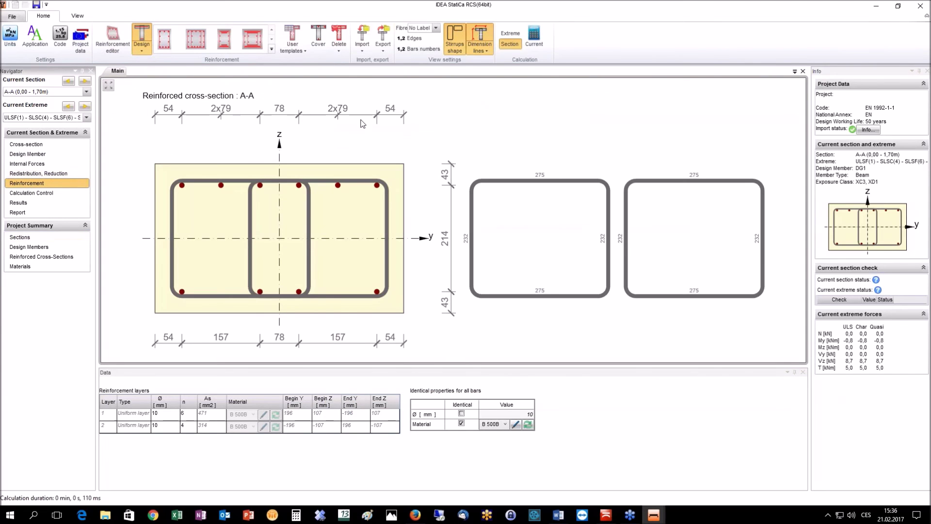
{"action": "left_click", "coordinate": [22, 203]}
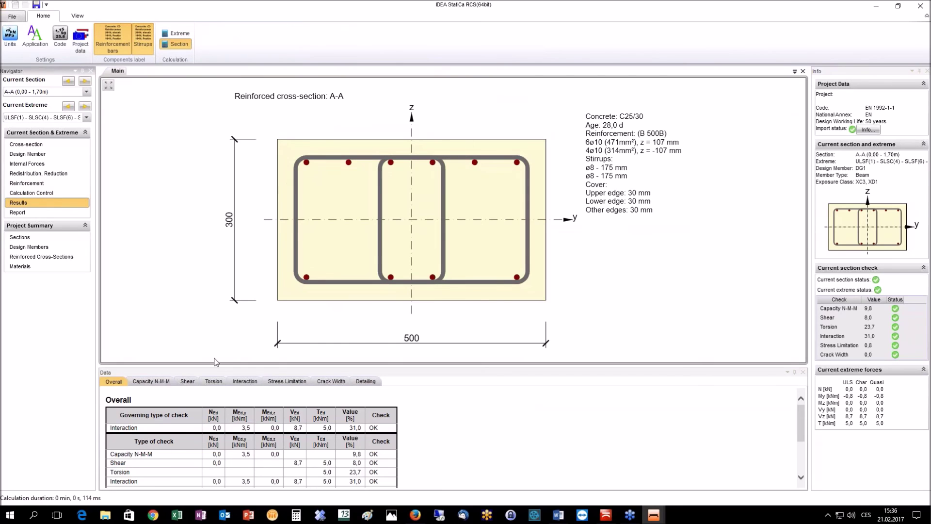
{"action": "left_click_drag", "start_coordinate": [337, 365], "coordinate": [334, 324]}
{"action": "left_click", "coordinate": [219, 342]}
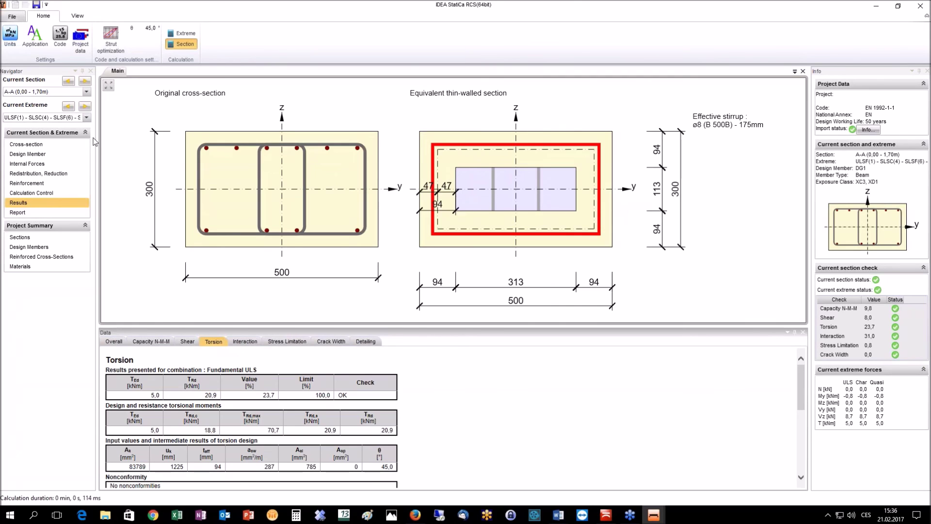
Try the area-and-perimeter and manual input methods for the equivalent thin-walled torsion section in the reinforcement editor, and discard the editor's changes
{"action": "left_click", "coordinate": [27, 185]}
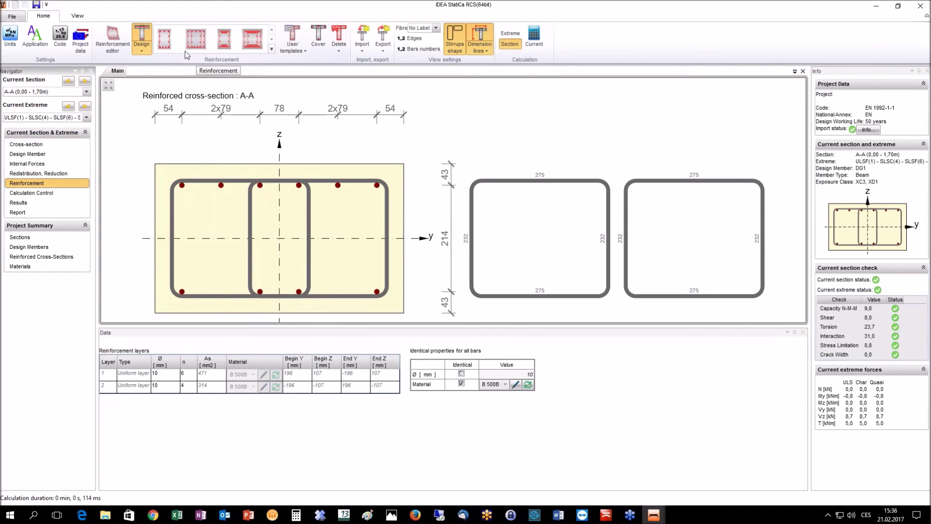
{"action": "left_click", "coordinate": [112, 37]}
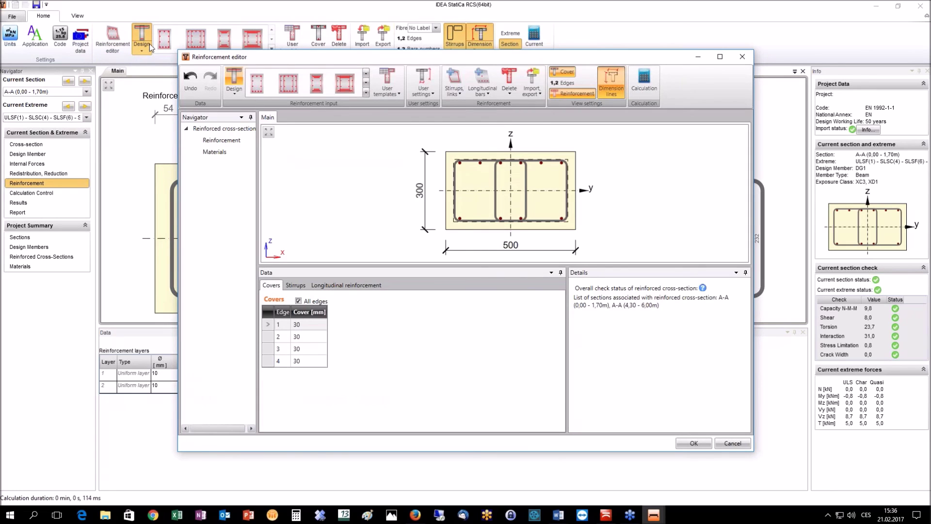
{"action": "left_click", "coordinate": [424, 82]}
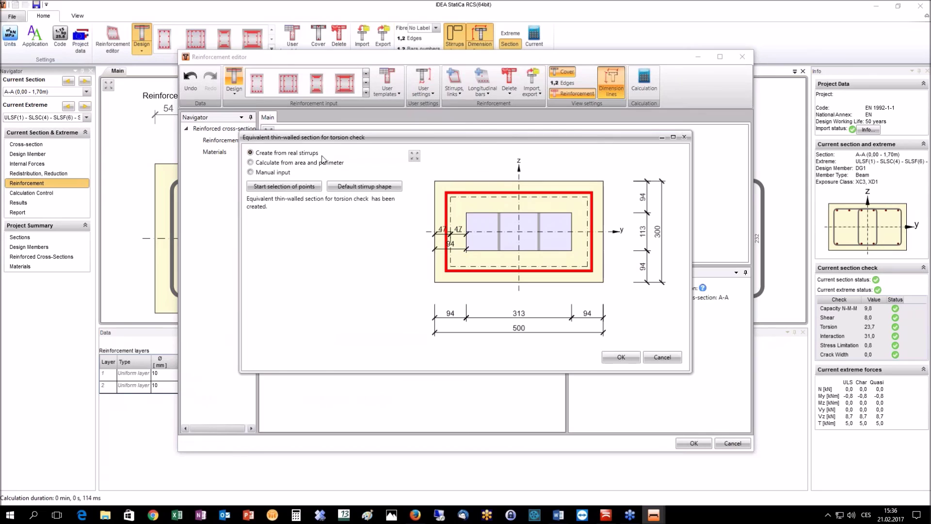
{"action": "left_click", "coordinate": [250, 163]}
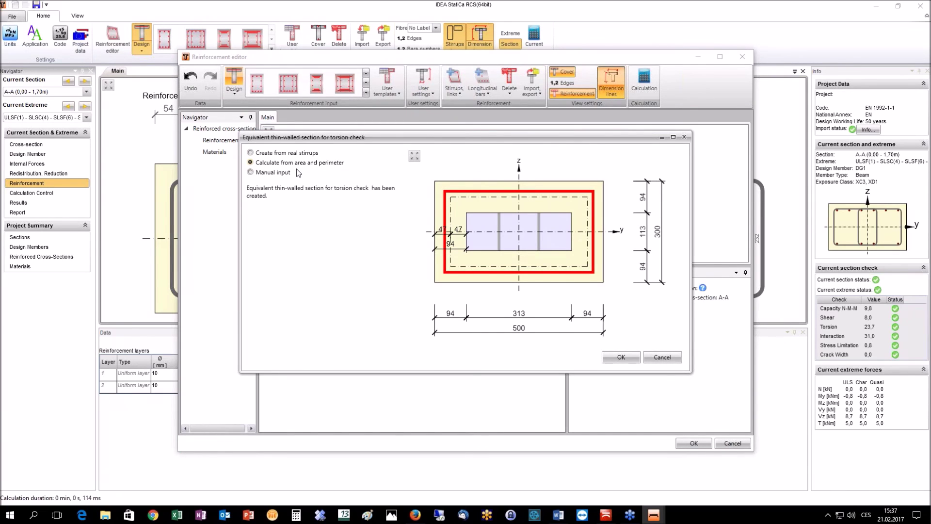
{"action": "left_click", "coordinate": [250, 172]}
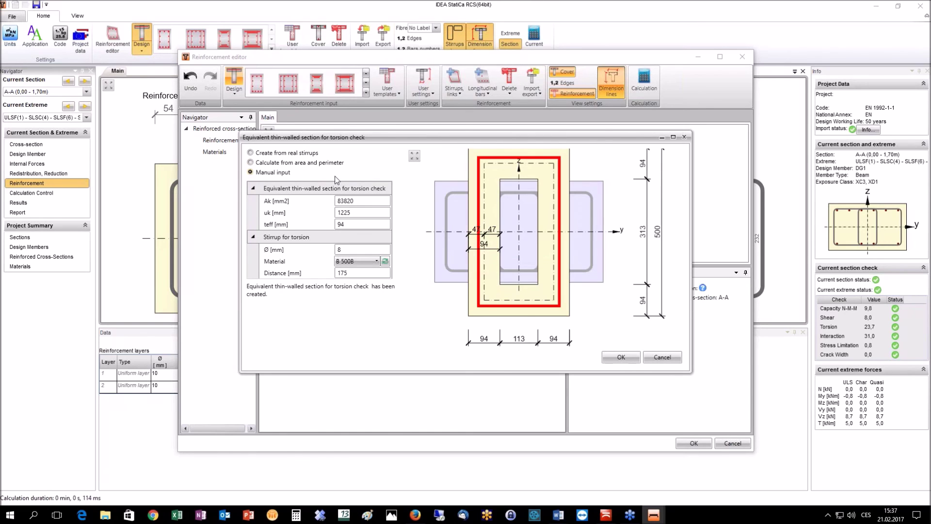
{"action": "left_click", "coordinate": [621, 357]}
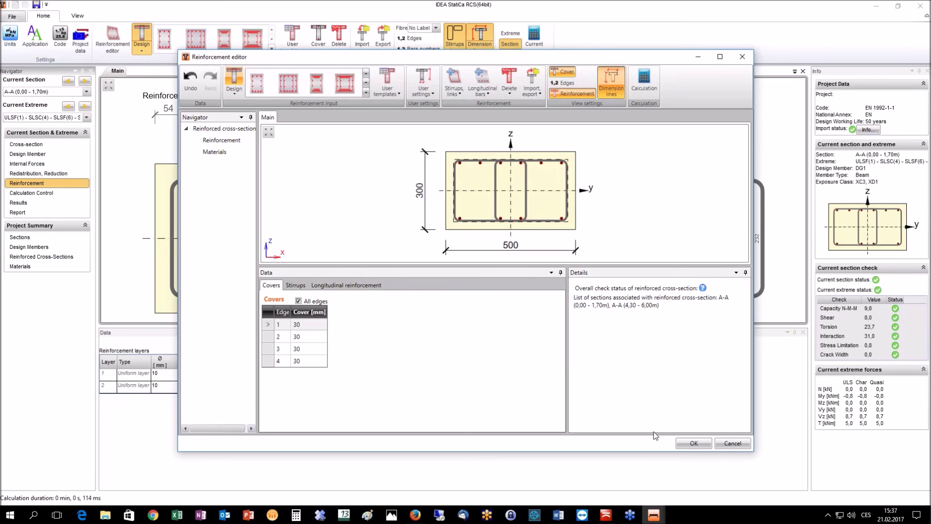
{"action": "left_click", "coordinate": [732, 444]}
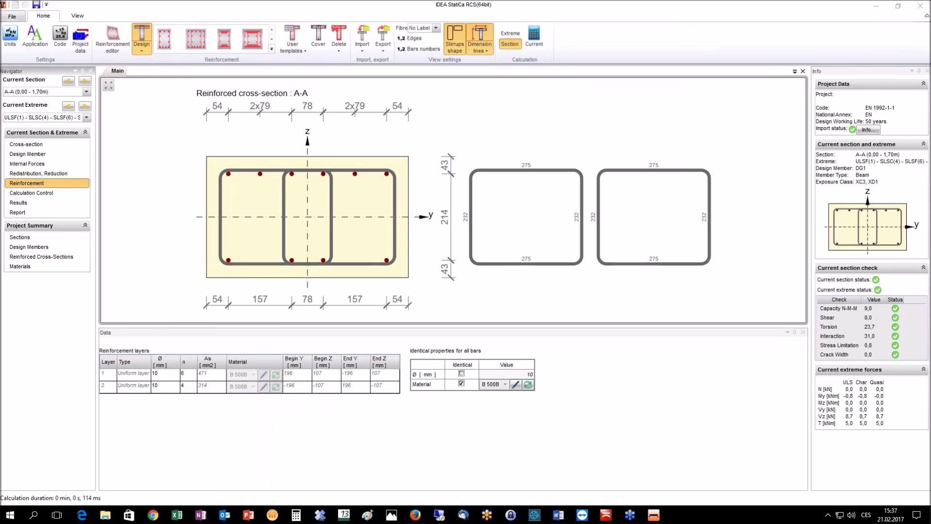
Close the settings for design group and design member generation in IDEA StatiCa BIM and switch to the RCS_02 project in IDEA StatiCa RCS
{"action": "key", "text": "Return"}
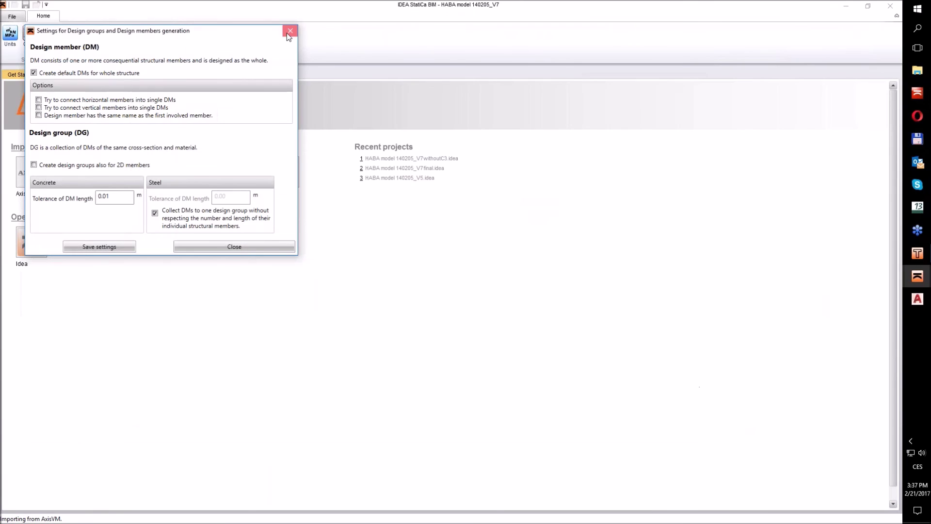
{"action": "left_click", "coordinate": [287, 33]}
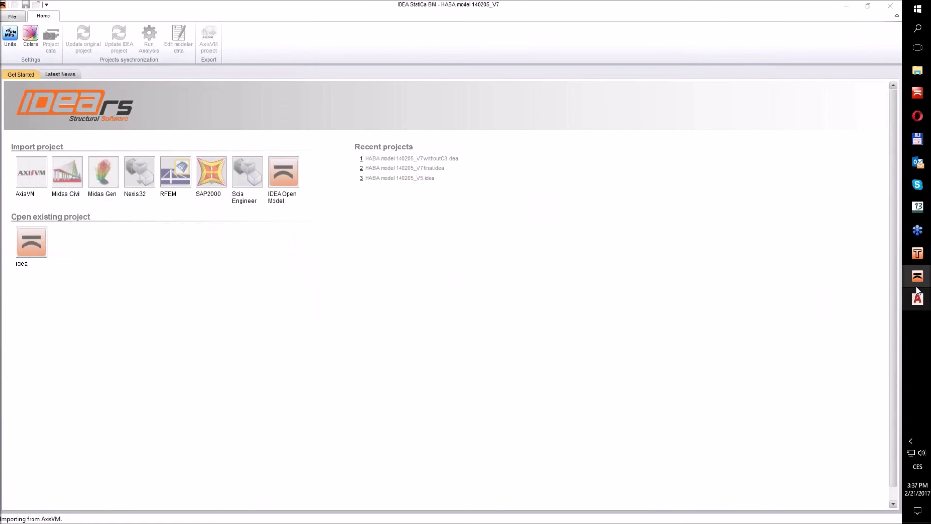
{"action": "mouse_move", "coordinate": [916, 253]}
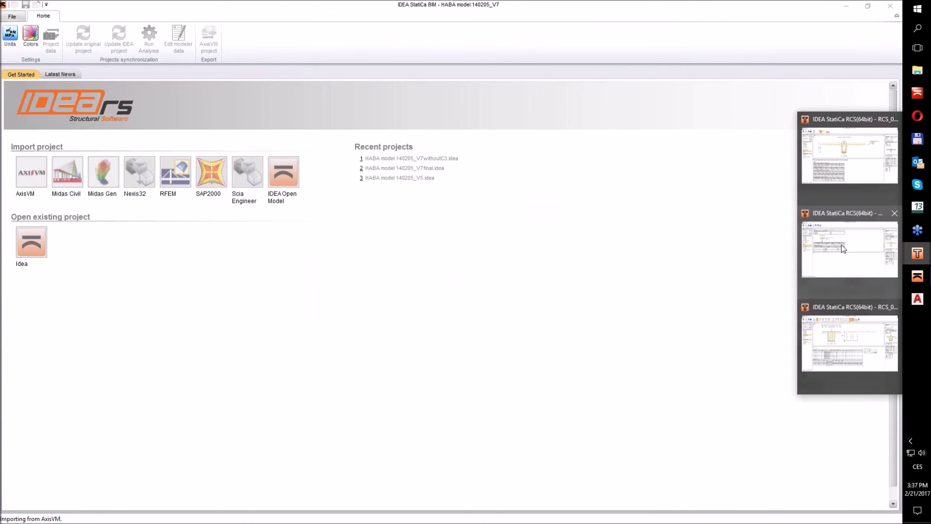
{"action": "mouse_move", "coordinate": [842, 248]}
{"action": "left_click", "coordinate": [843, 249]}
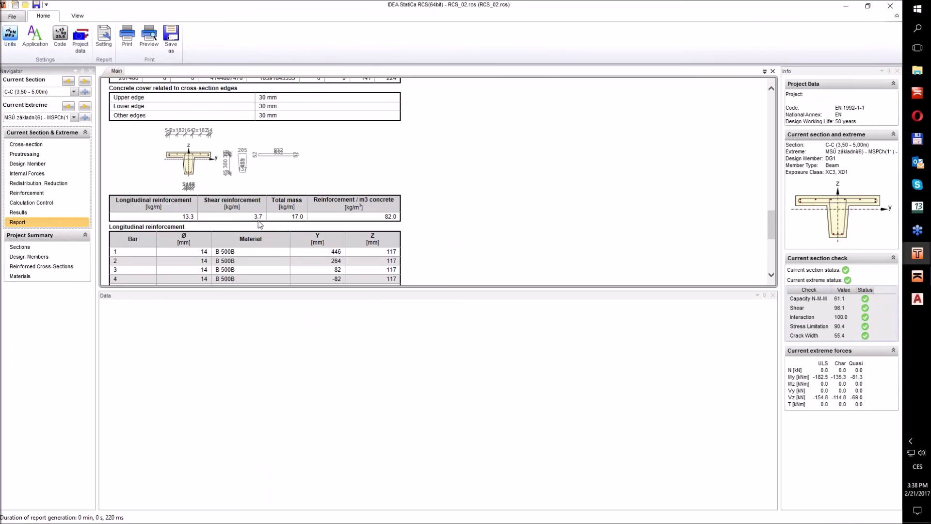
Display the results of section C-C (3,50 - 5,00m) and examine the shear check values, intermediate shear design results and section check utilizations
{"action": "scroll", "coordinate": [260, 224], "scroll_direction": "up", "scroll_amount": 5}
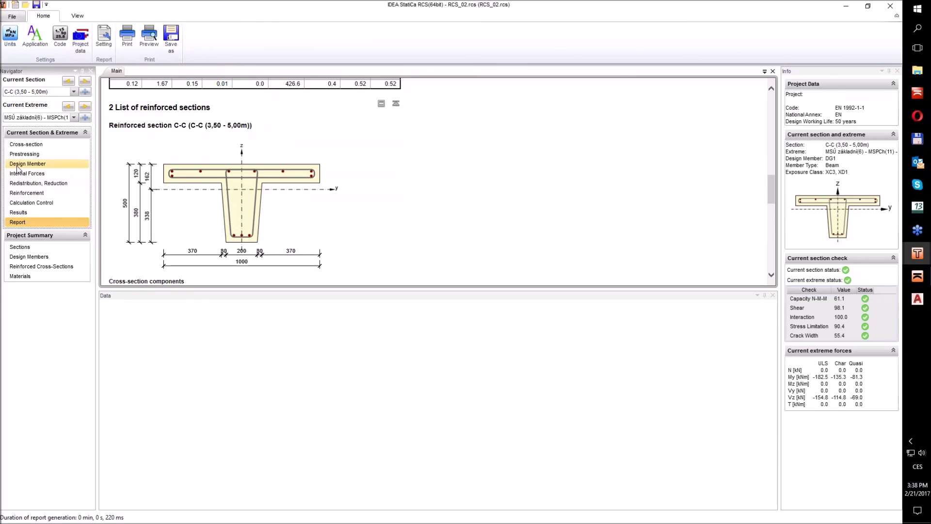
{"action": "left_click", "coordinate": [21, 213]}
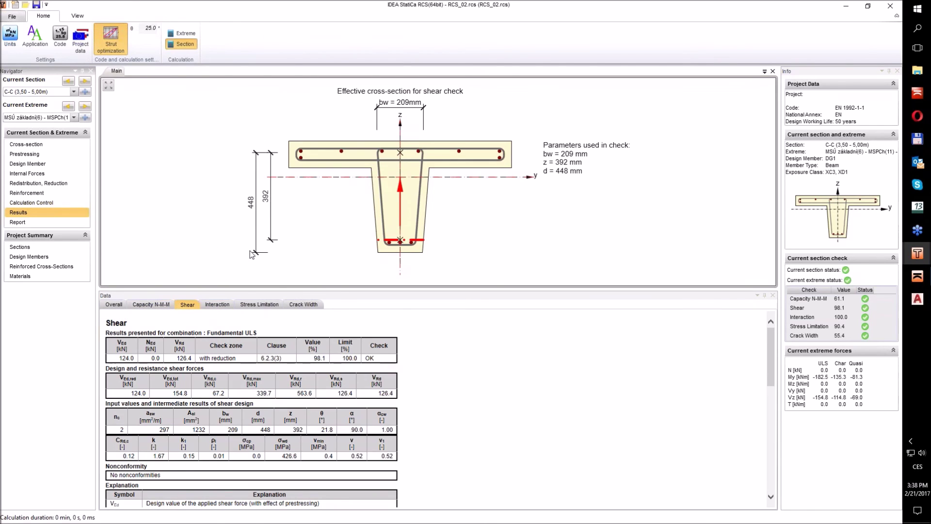
{"action": "scroll", "coordinate": [255, 375], "scroll_direction": "down", "scroll_amount": 1}
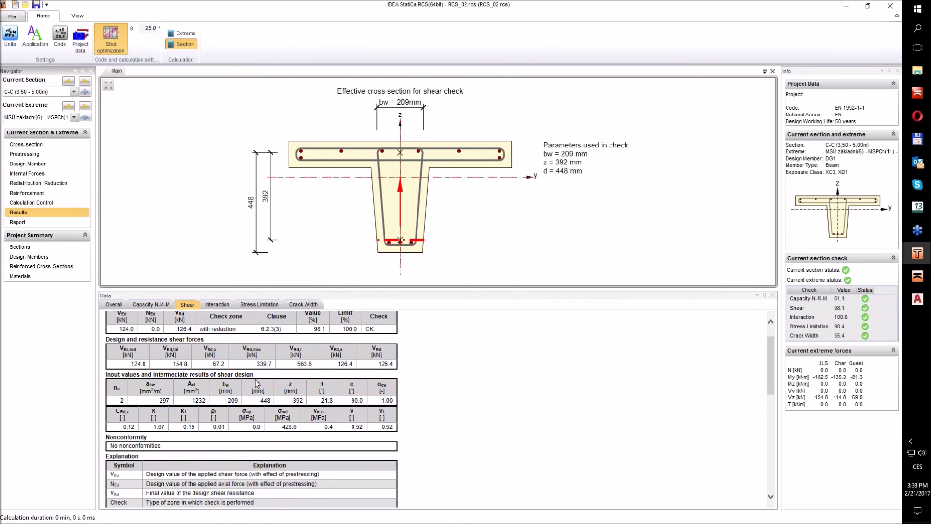
{"action": "mouse_move", "coordinate": [311, 328]}
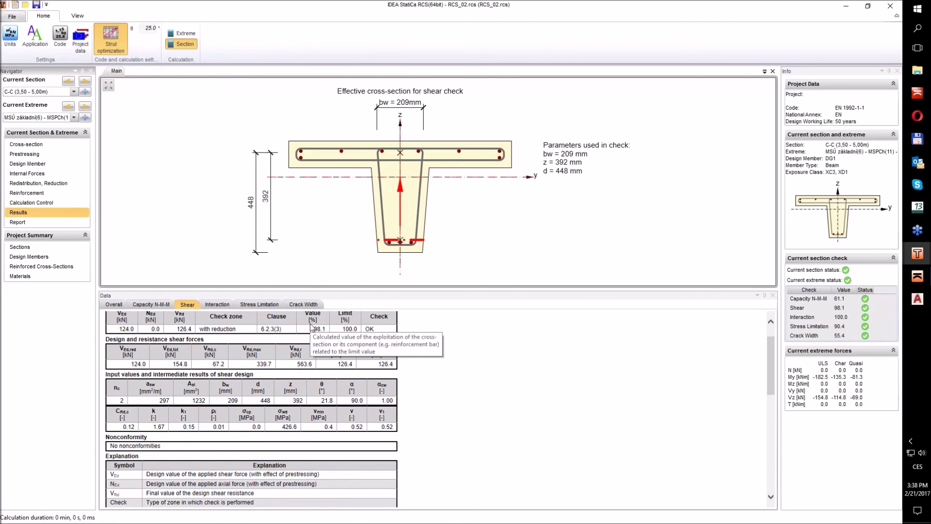
{"action": "left_click", "coordinate": [387, 245]}
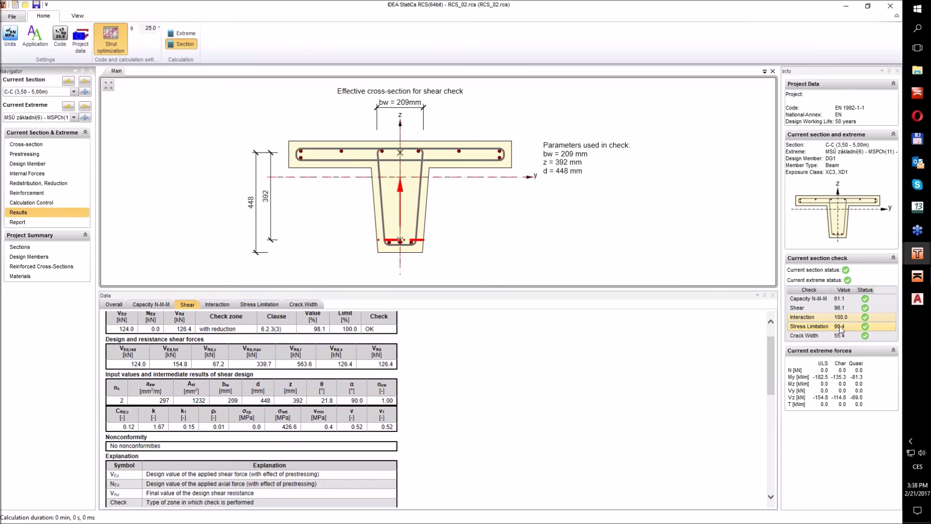
{"action": "left_click", "coordinate": [841, 329]}
{"action": "left_click", "coordinate": [841, 328]}
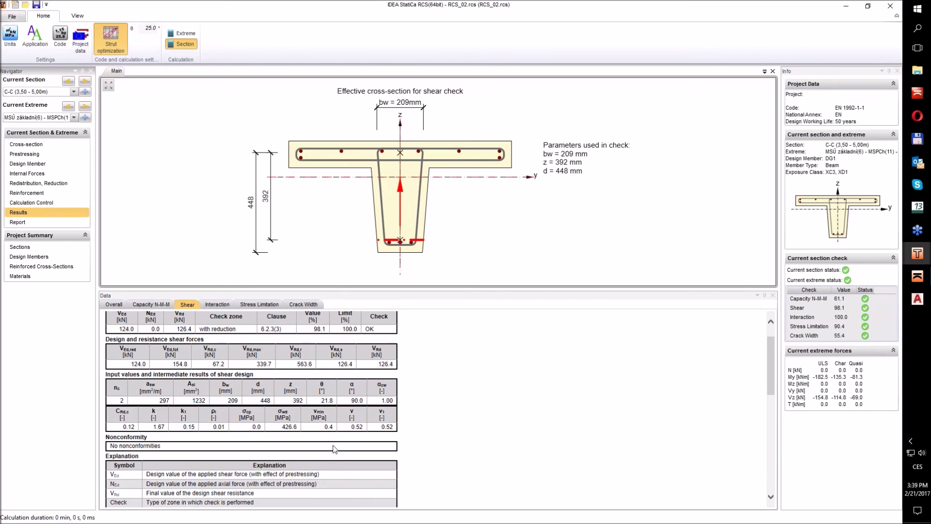
{"action": "left_click_drag", "start_coordinate": [391, 426], "coordinate": [393, 401]}
{"action": "left_click", "coordinate": [328, 403]}
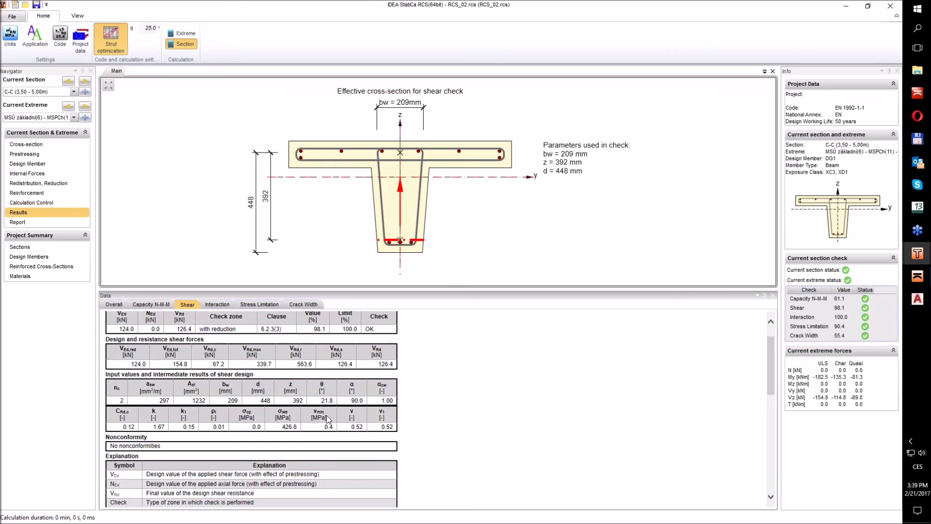